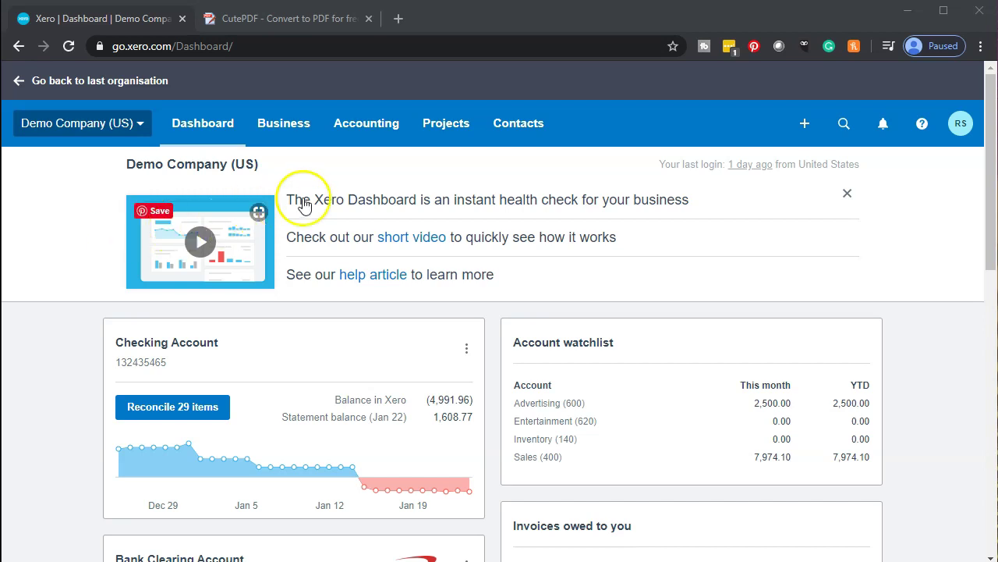
Step: Open the Balance Sheet report for the demo company and duplicate its browser tab
{"action": "left_click", "coordinate": [345, 140]}
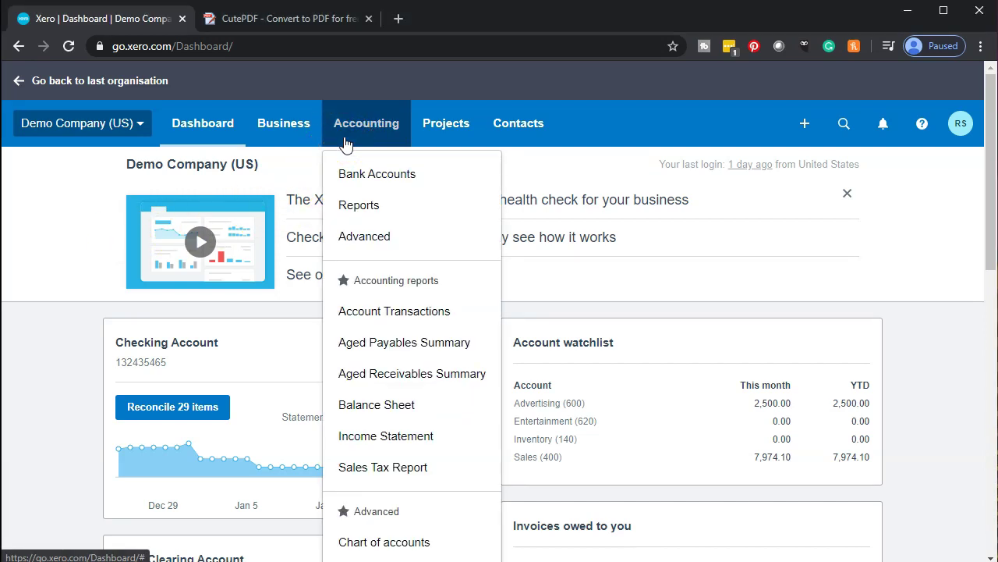
{"action": "left_click", "coordinate": [380, 406]}
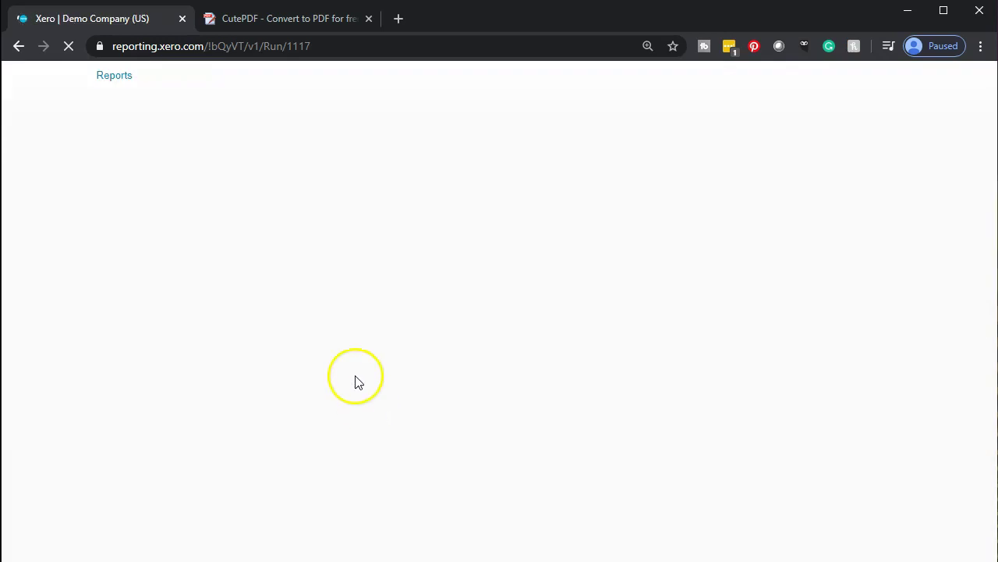
{"action": "right_click", "coordinate": [103, 20]}
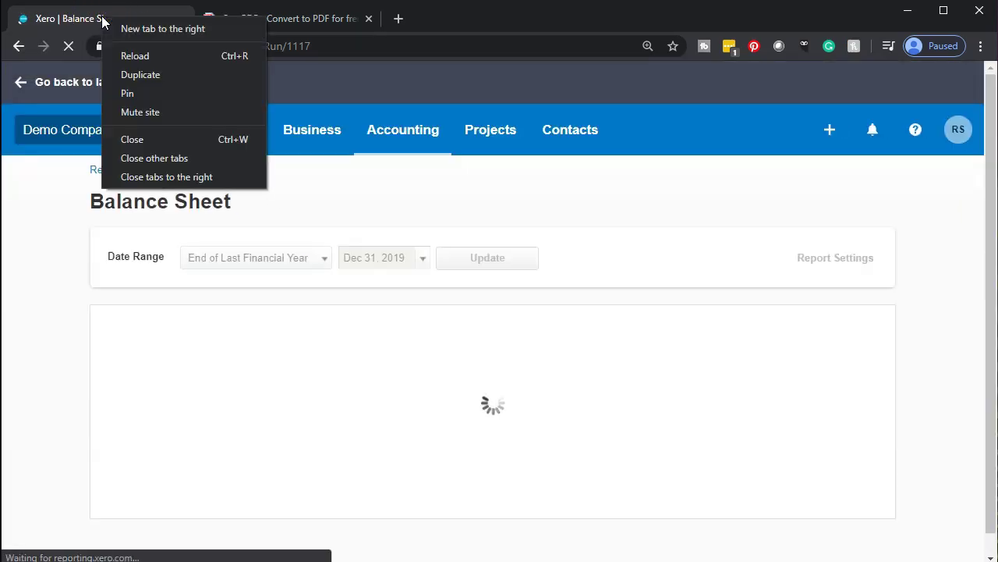
{"action": "left_click", "coordinate": [125, 74]}
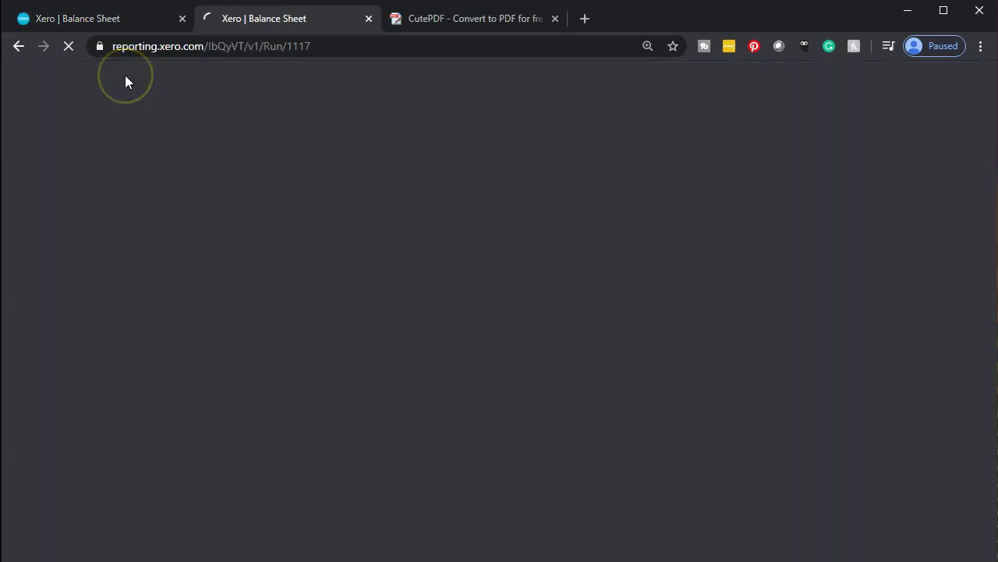
Step: Open the Income Statement report in the original browser tab and duplicate that tab
{"action": "left_click", "coordinate": [129, 20]}
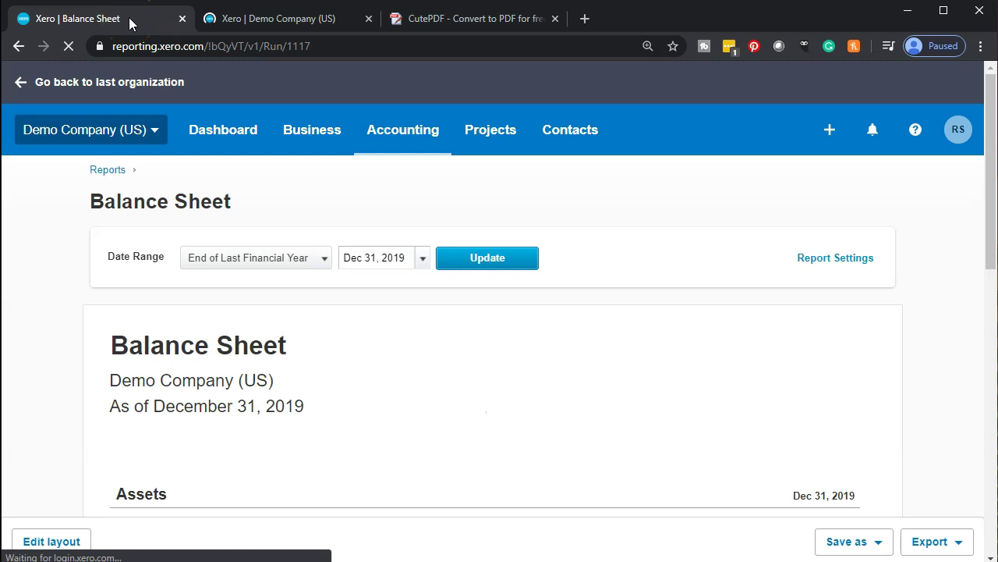
{"action": "left_click", "coordinate": [404, 131]}
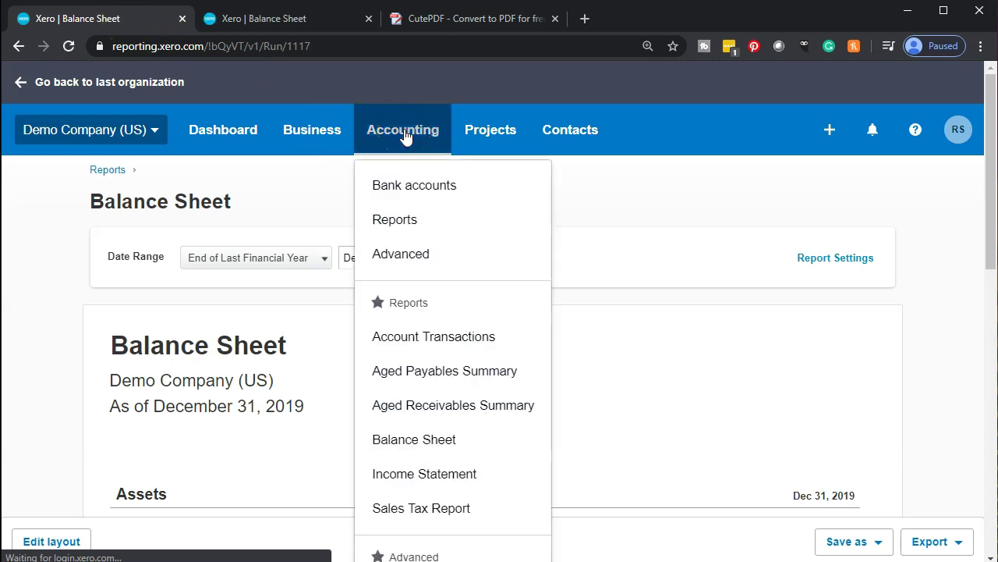
{"action": "left_click", "coordinate": [419, 471]}
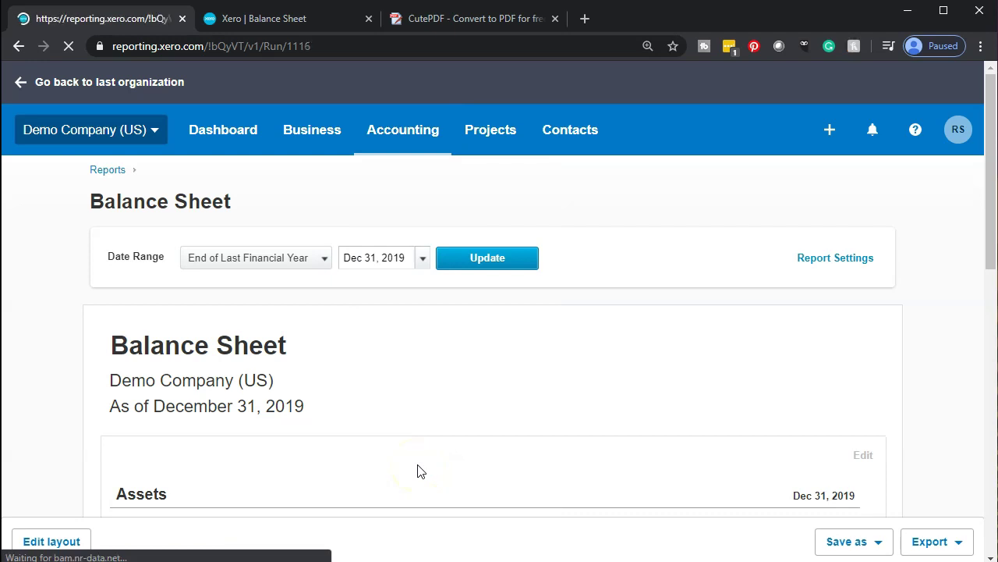
{"action": "right_click", "coordinate": [113, 24]}
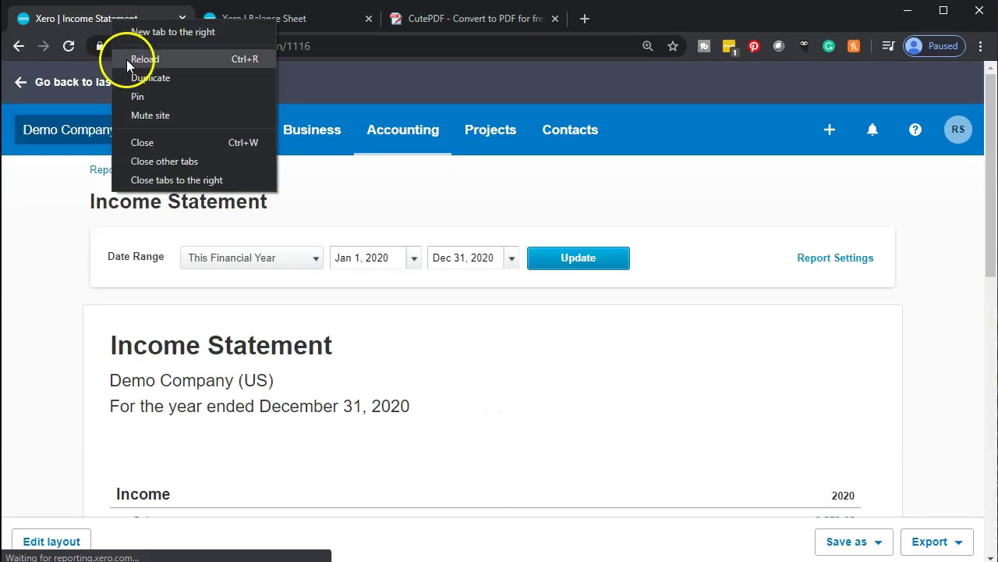
{"action": "left_click", "coordinate": [139, 78]}
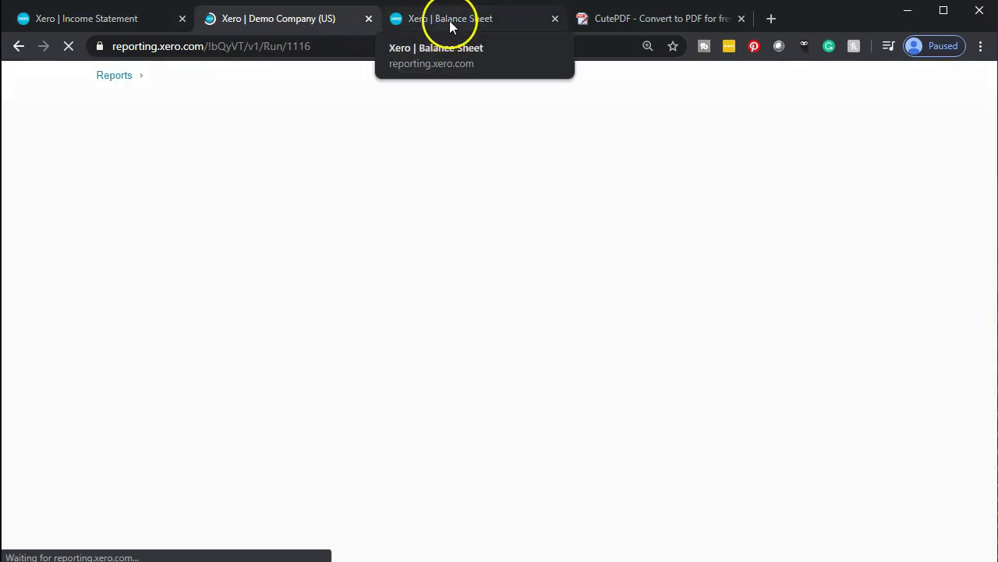
Step: Show the Balance Sheet report and check the Section 1 folder inside Xero Course Data in File Explorer
{"action": "left_click", "coordinate": [448, 25]}
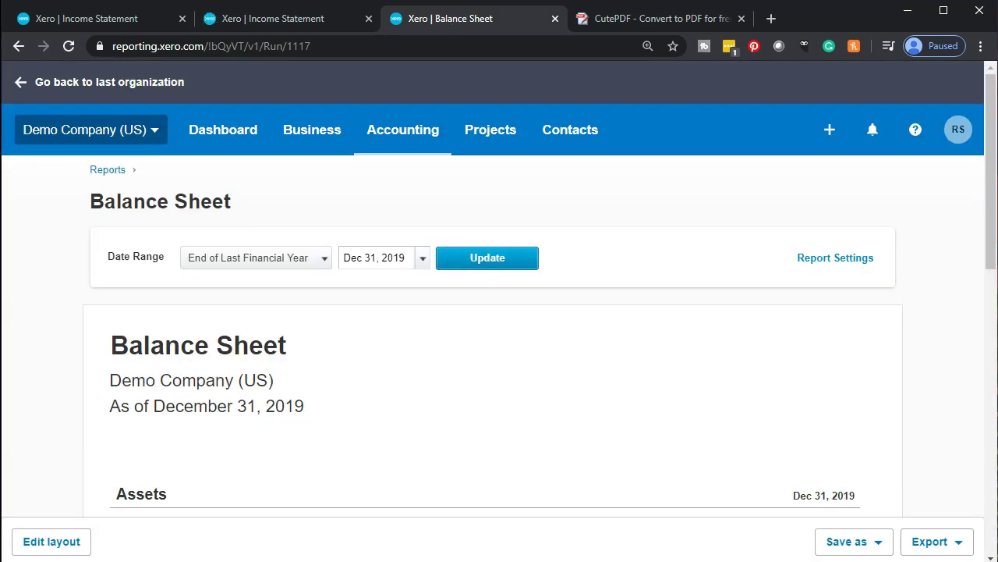
{"action": "left_click_drag", "start_coordinate": [997, 40], "coordinate": [715, 42]}
{"action": "left_click", "coordinate": [264, 169]}
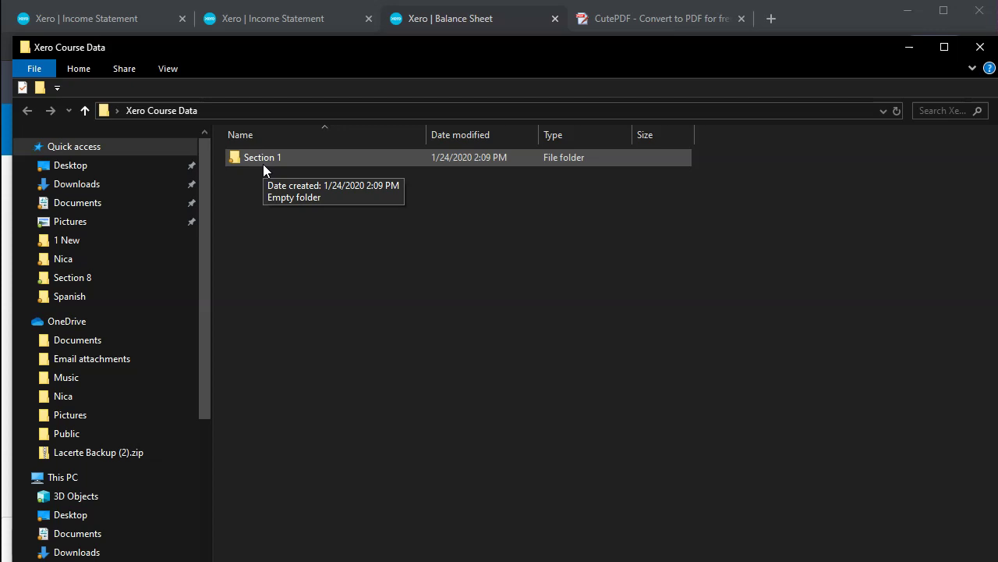
{"action": "left_click", "coordinate": [324, 72]}
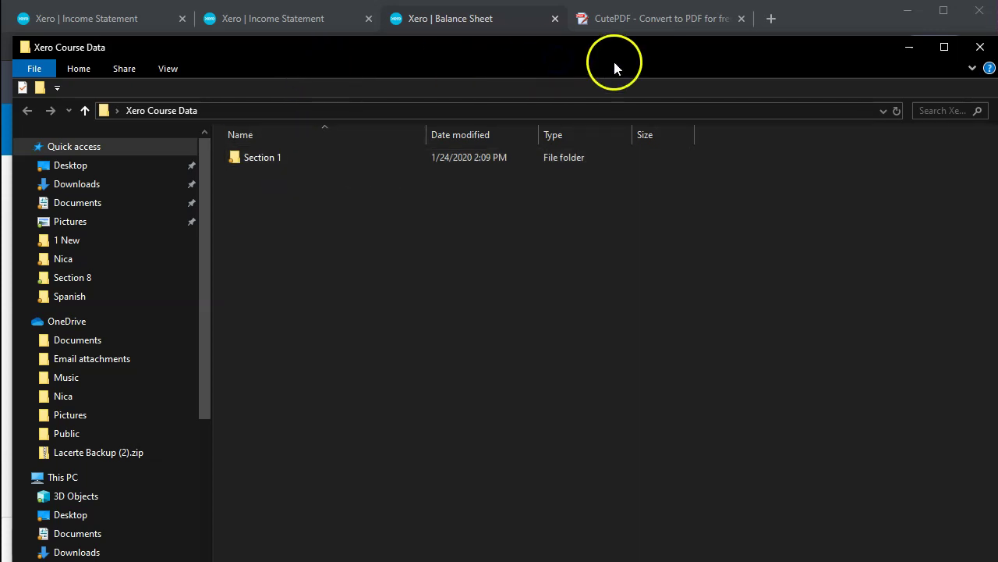
{"action": "left_click_drag", "start_coordinate": [591, 49], "coordinate": [997, 11]}
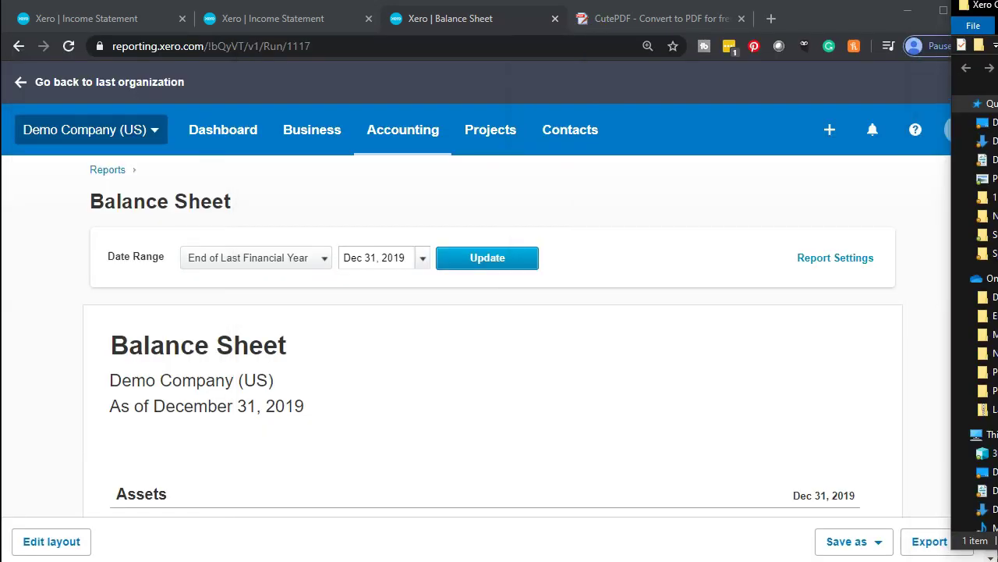
{"action": "key", "text": "alt+Tab"}
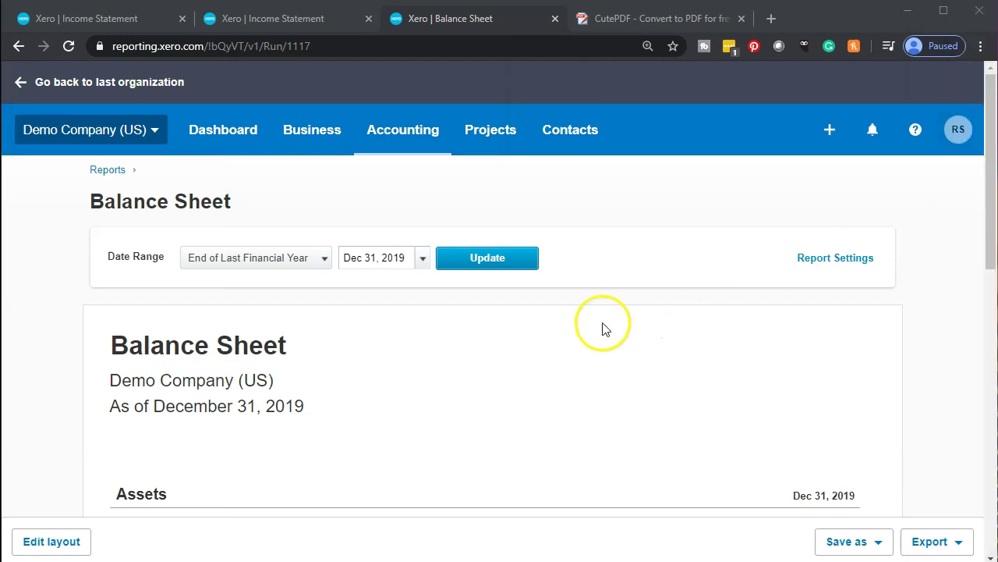
Step: Examine the Balance Sheet report's date range, assets and liabilities, and the export formats it offers
{"action": "scroll", "coordinate": [357, 340], "scroll_direction": "down", "scroll_amount": 3}
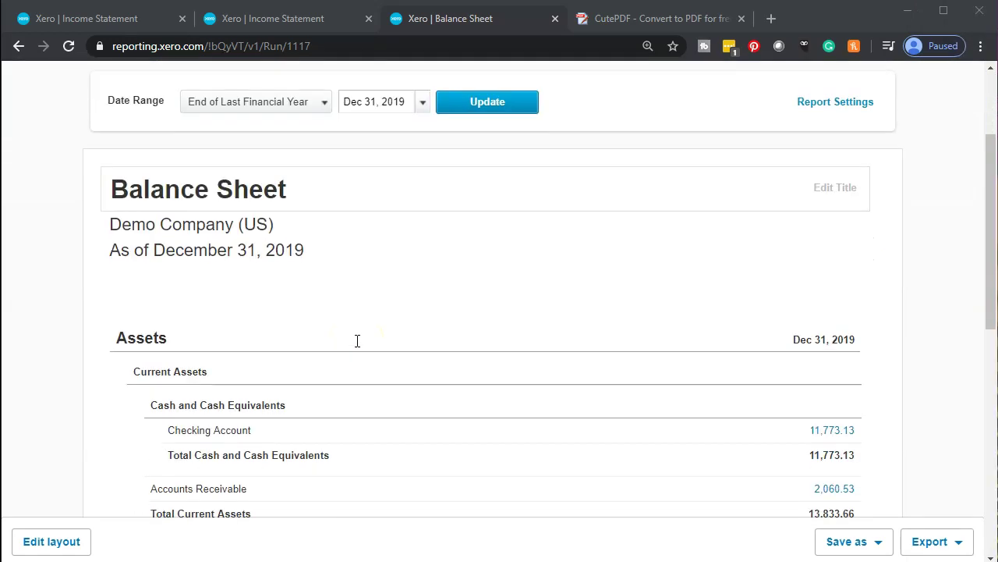
{"action": "scroll", "coordinate": [357, 341], "scroll_direction": "up", "scroll_amount": 2}
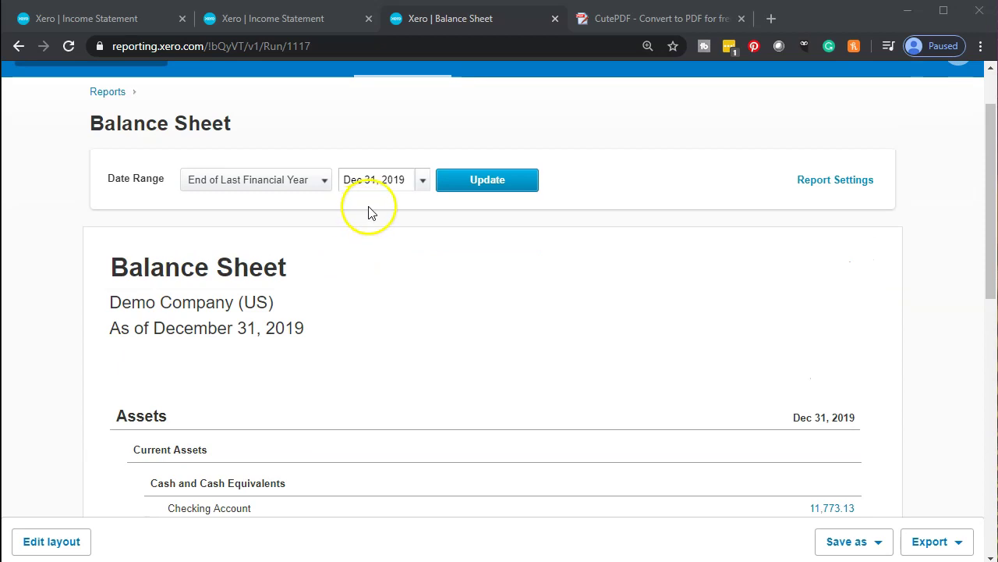
{"action": "scroll", "coordinate": [374, 301], "scroll_direction": "down", "scroll_amount": 2}
{"action": "scroll", "coordinate": [374, 303], "scroll_direction": "down", "scroll_amount": 7}
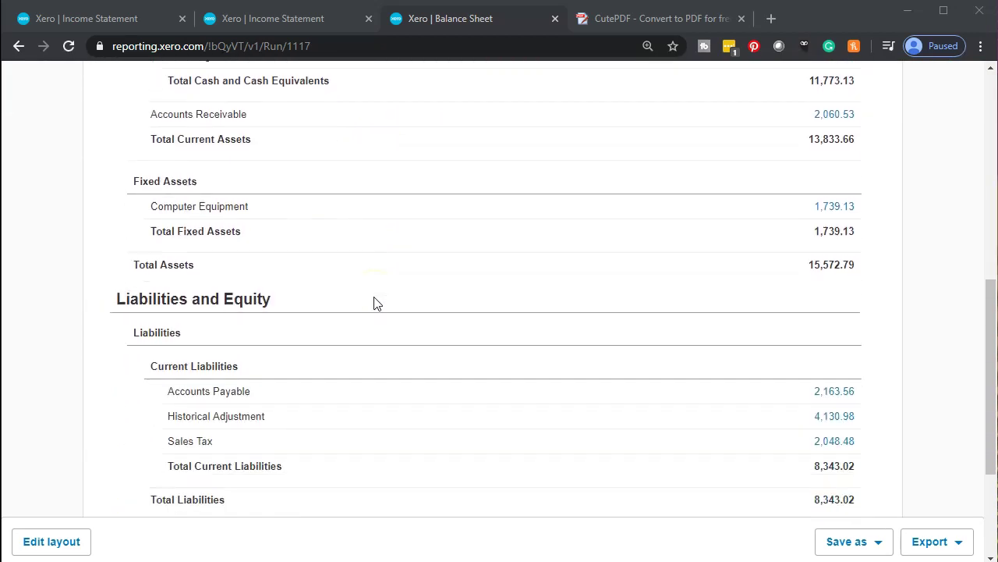
{"action": "scroll", "coordinate": [374, 303], "scroll_direction": "up", "scroll_amount": 12}
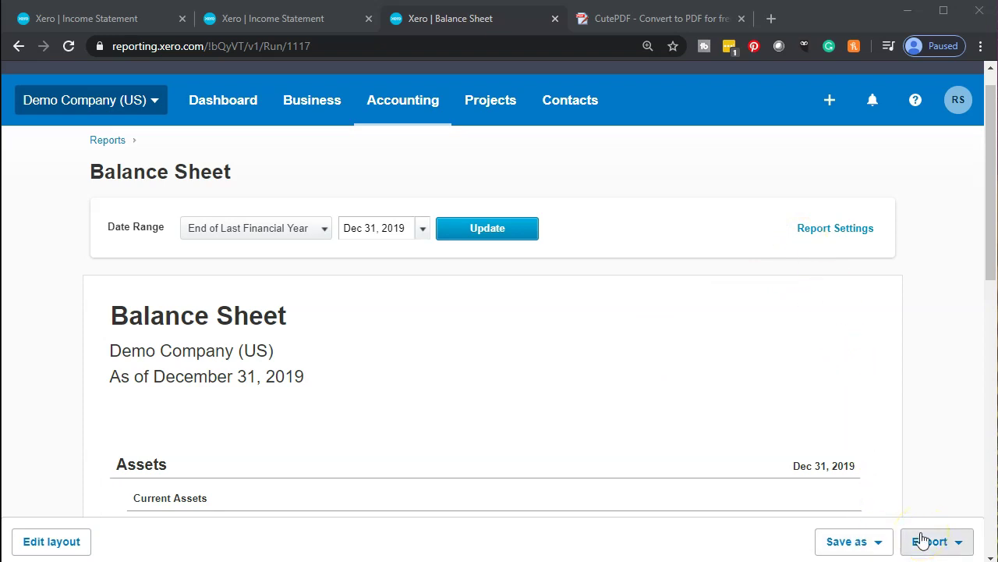
{"action": "scroll", "coordinate": [442, 343], "scroll_direction": "down", "scroll_amount": 3}
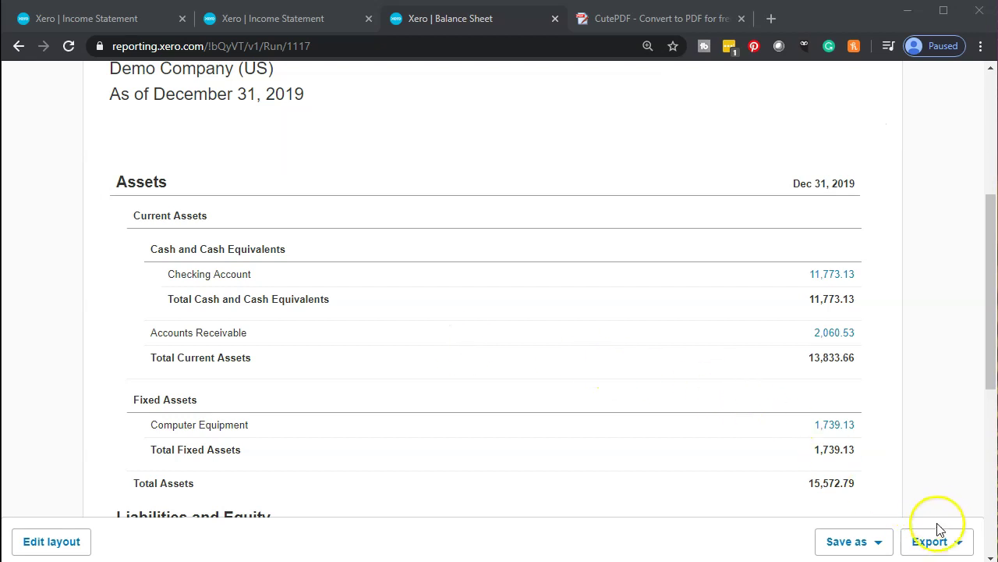
{"action": "left_click", "coordinate": [942, 547]}
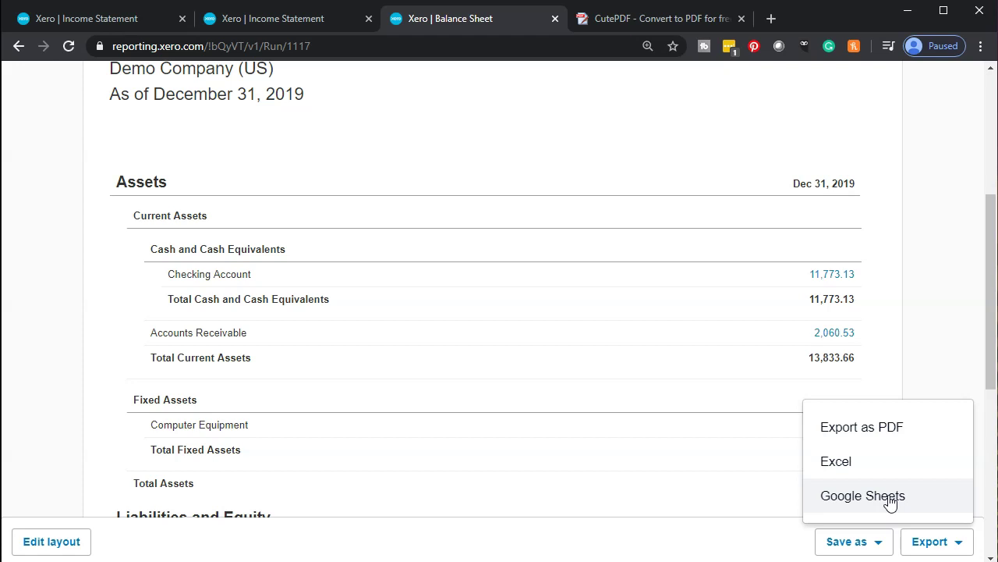
{"action": "left_click", "coordinate": [953, 342]}
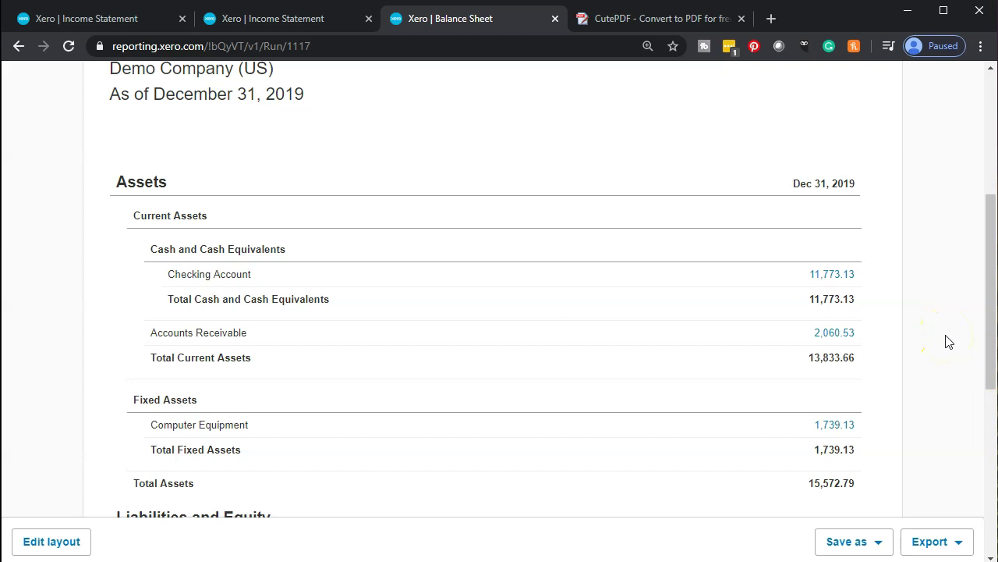
Step: Export the Balance Sheet report as a PDF
{"action": "scroll", "coordinate": [920, 468], "scroll_direction": "down", "scroll_amount": 5}
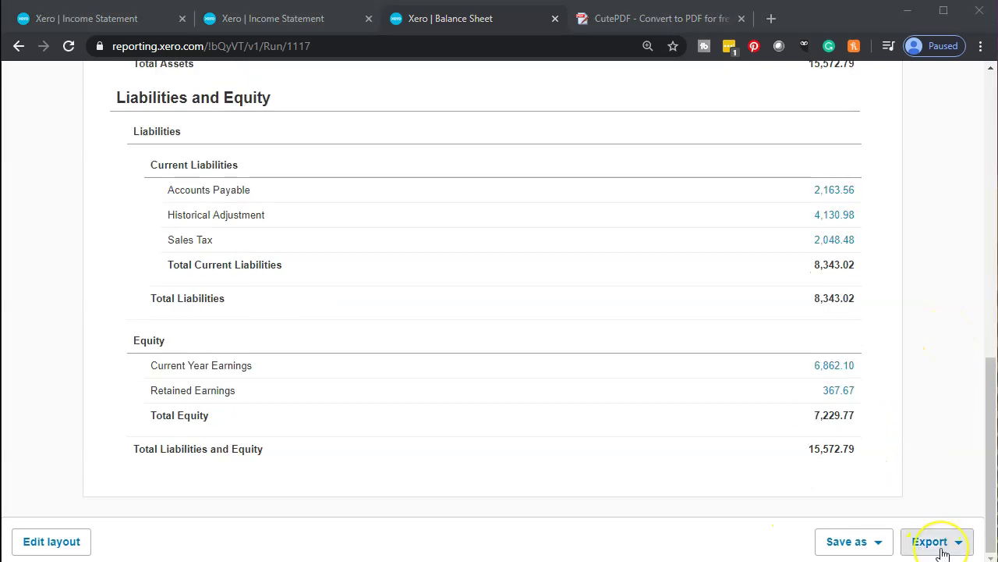
{"action": "left_click", "coordinate": [944, 552]}
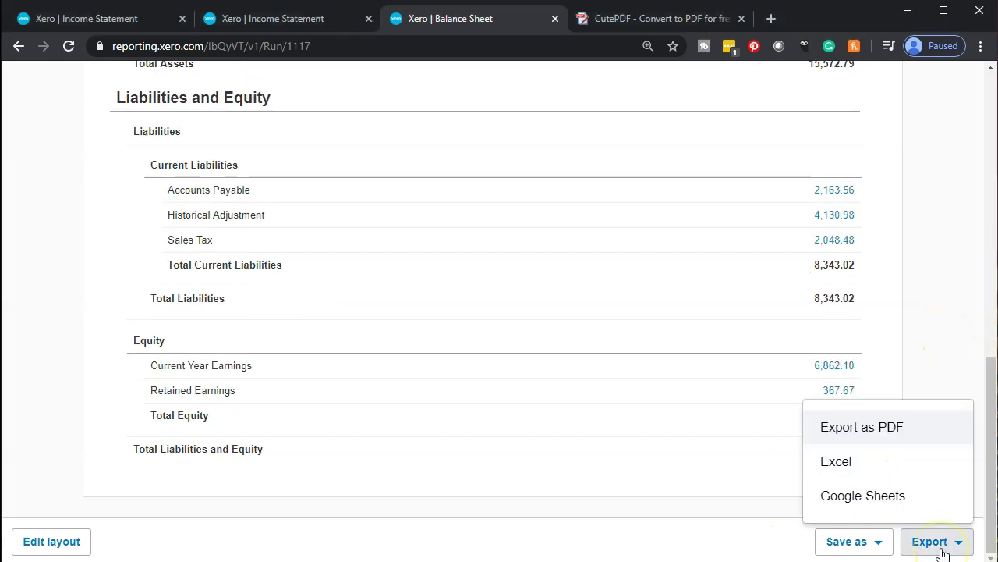
{"action": "left_click", "coordinate": [897, 436]}
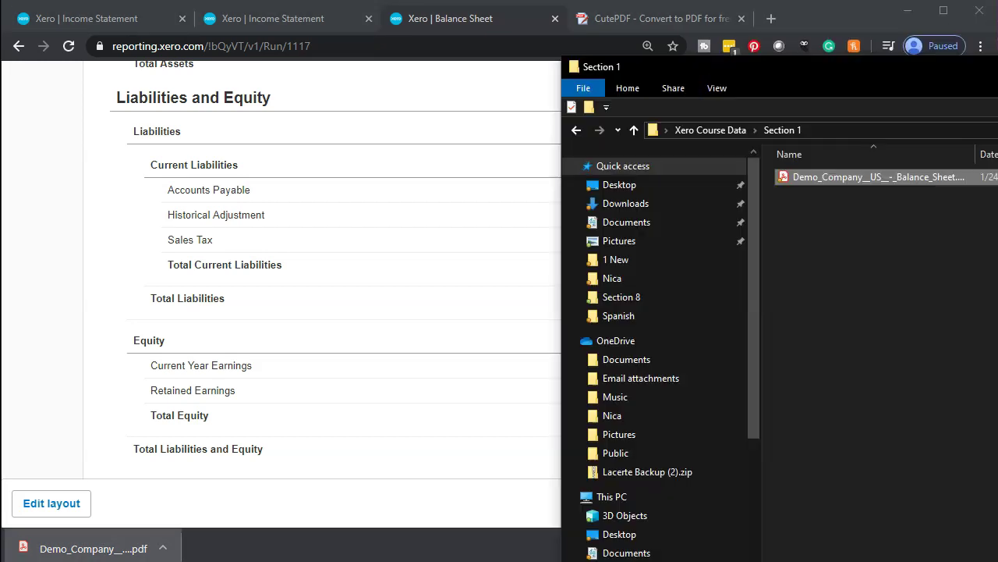
Step: Switch to File Explorer and rename the exported PDF in the Section 1 folder to Balance Sheet.pdf
{"action": "left_click_drag", "start_coordinate": [977, 66], "coordinate": [400, 55]}
{"action": "left_click", "coordinate": [241, 186]}
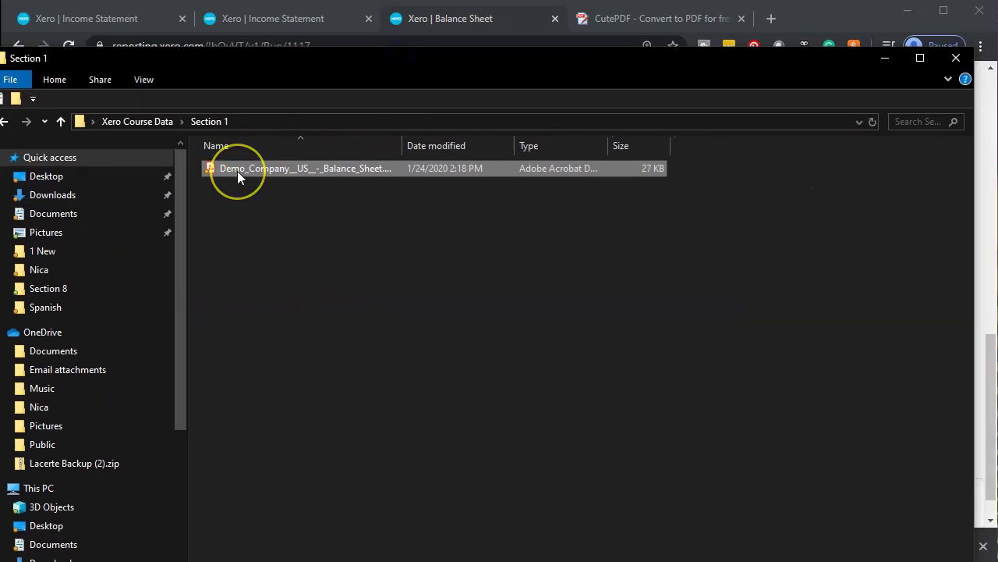
{"action": "left_click", "coordinate": [237, 169]}
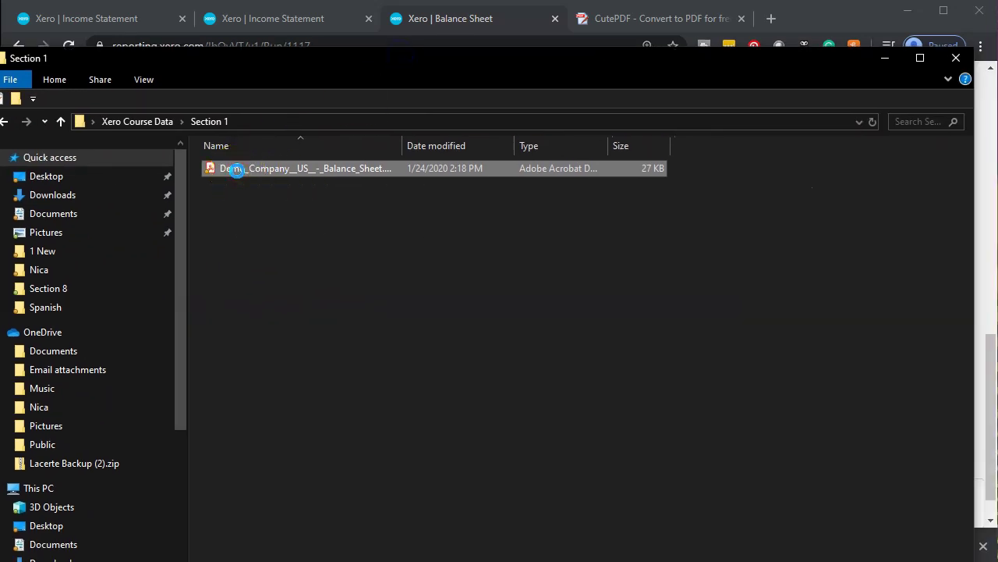
{"action": "right_click", "coordinate": [238, 169]}
{"action": "left_click", "coordinate": [327, 542]}
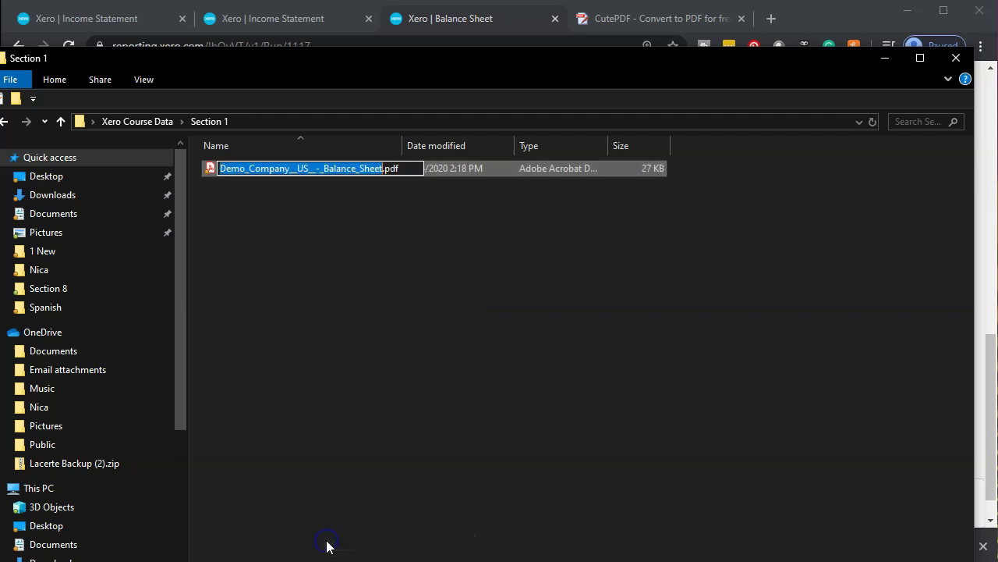
{"action": "type", "text": "Balance Shee"}
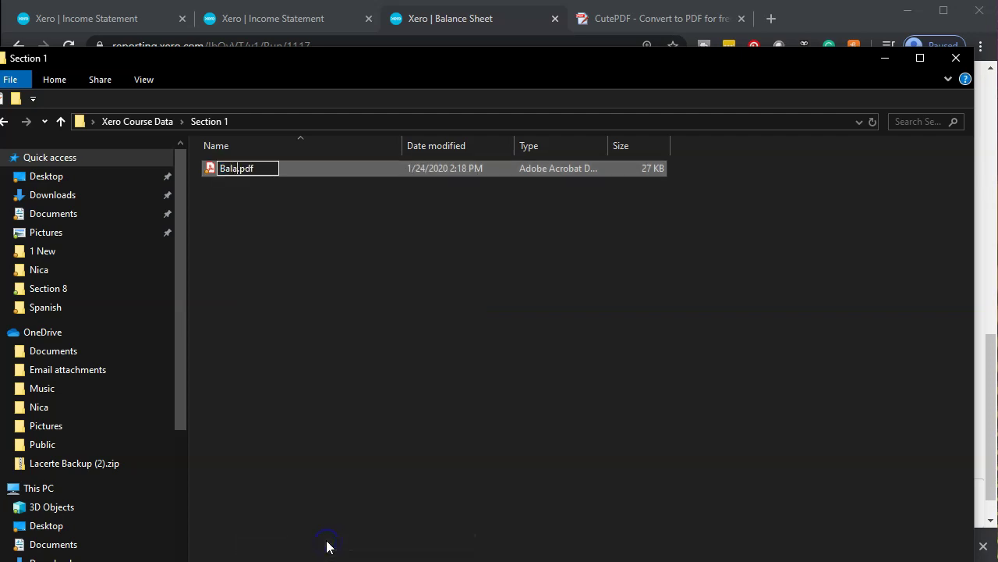
{"action": "type", "text": "t"}
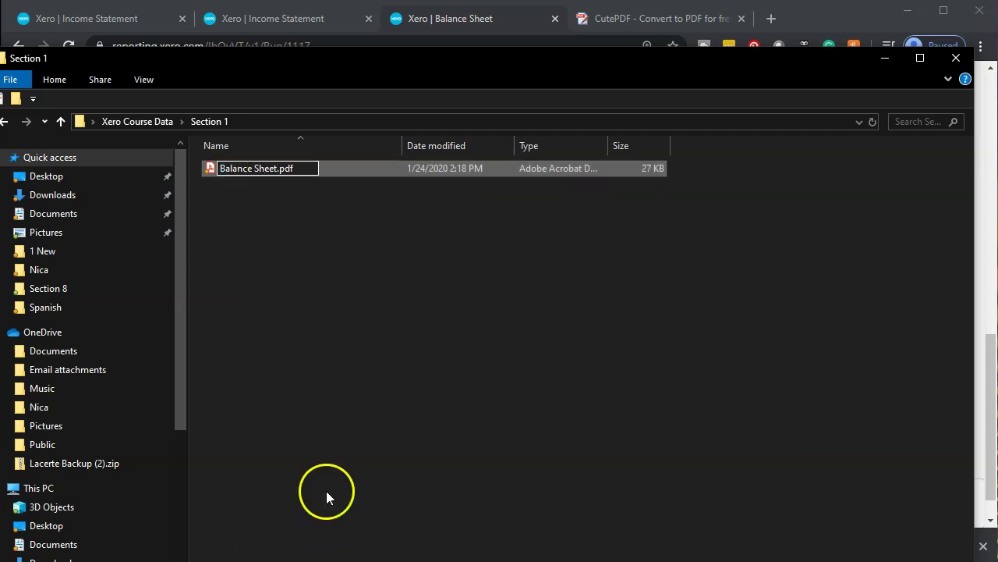
{"action": "left_click", "coordinate": [312, 389]}
Step: Open Balance Sheet.pdf in Adobe Acrobat Reader, look through the report and close it
{"action": "left_click", "coordinate": [252, 170]}
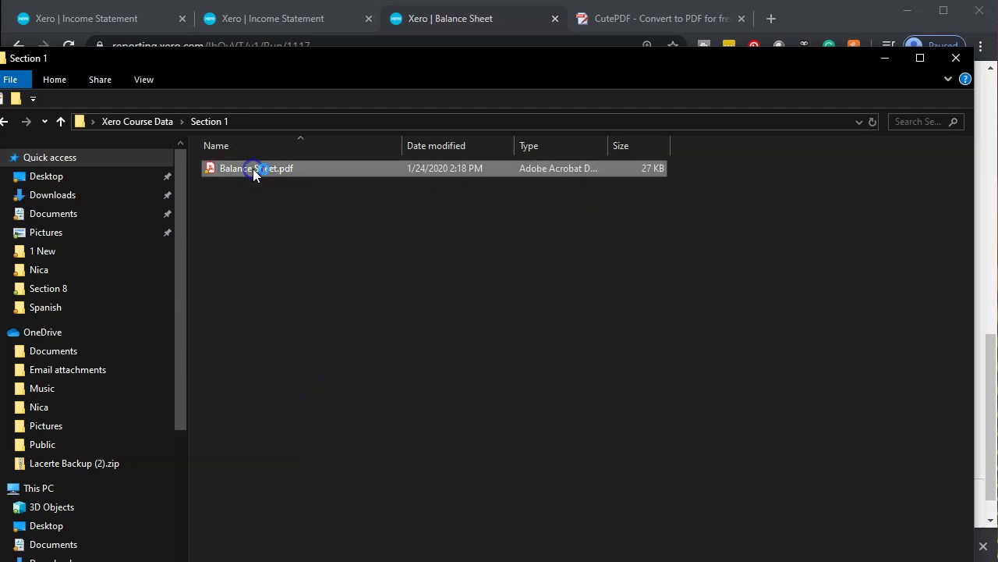
{"action": "left_click_drag", "start_coordinate": [535, 78], "coordinate": [997, 32]}
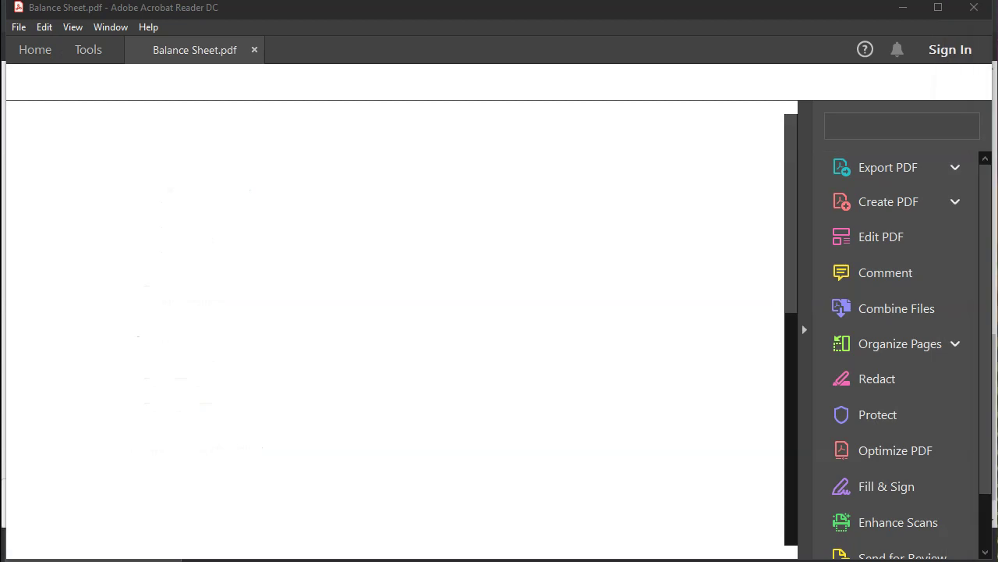
{"action": "scroll", "coordinate": [563, 446], "scroll_direction": "down", "scroll_amount": 3}
{"action": "scroll", "coordinate": [563, 446], "scroll_direction": "down", "scroll_amount": 3}
{"action": "scroll", "coordinate": [563, 446], "scroll_direction": "up", "scroll_amount": 6}
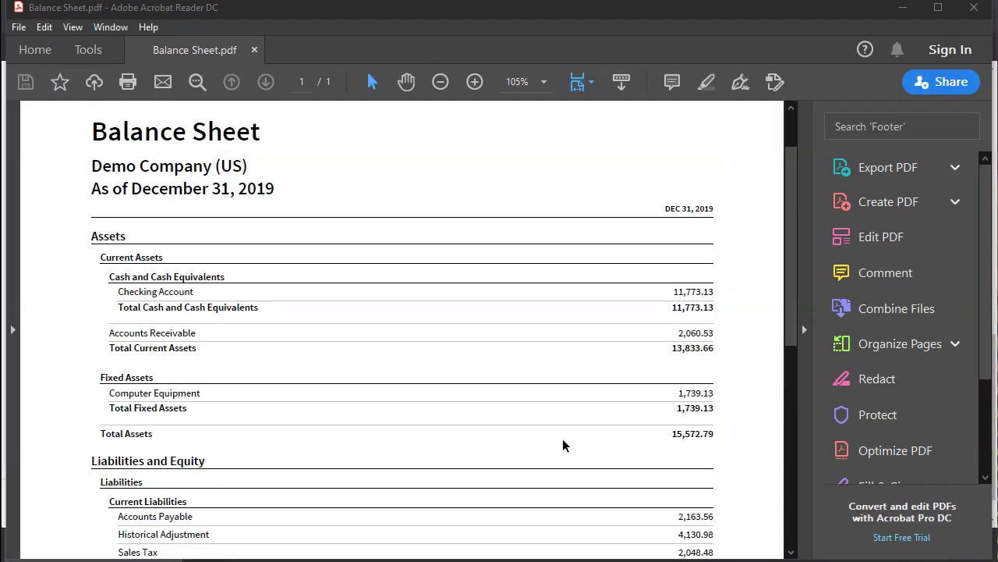
{"action": "left_click", "coordinate": [975, 8]}
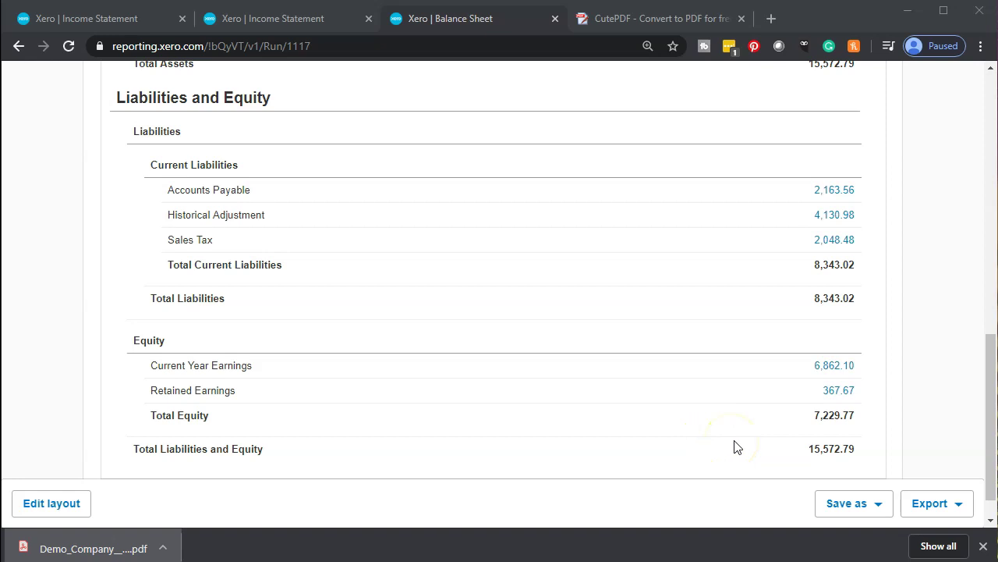
Step: Export the Balance Sheet report from Xero in Excel format
{"action": "left_click", "coordinate": [948, 506]}
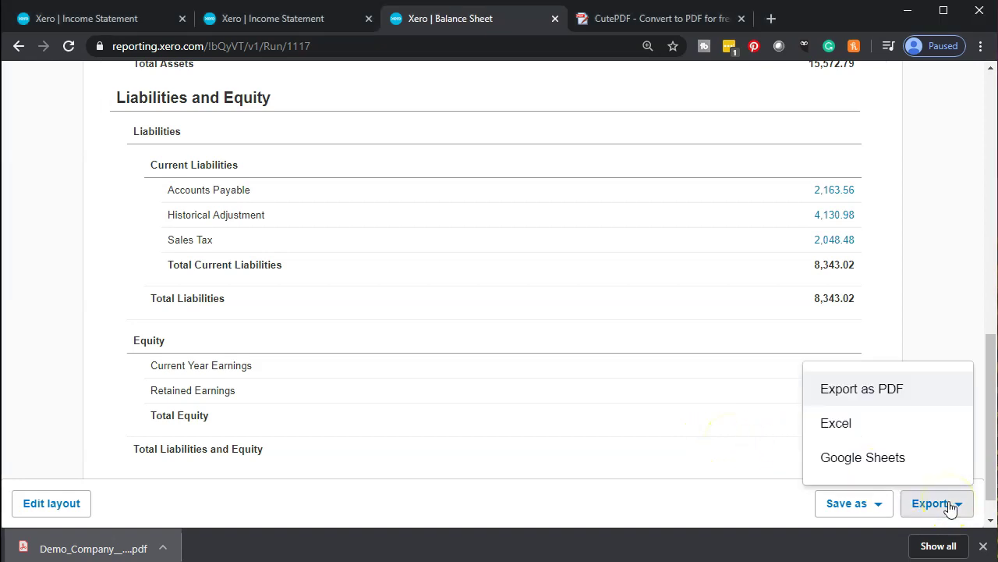
{"action": "left_click", "coordinate": [902, 440]}
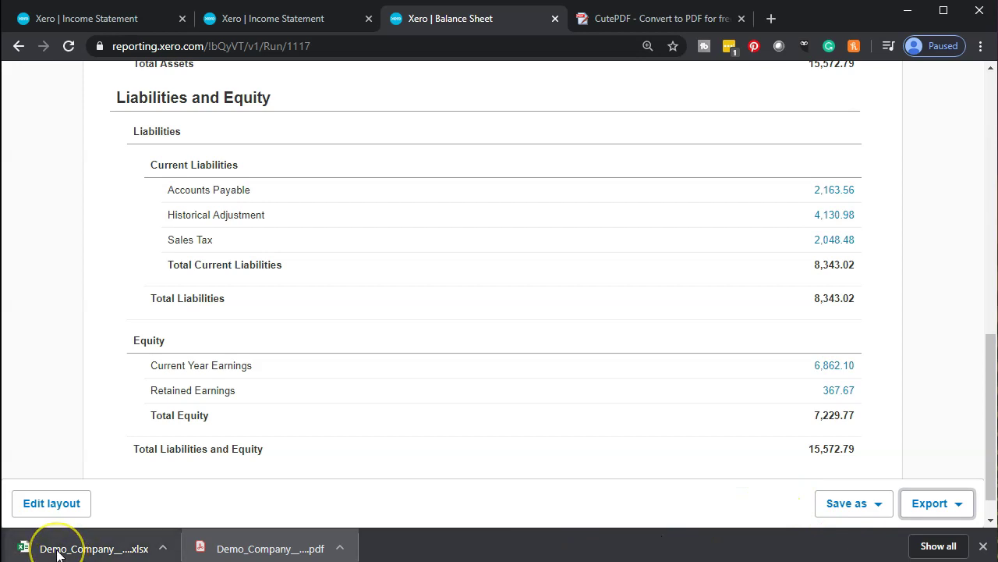
Step: Move the downloaded Balance Sheet Excel file into the Section 1 folder and rename it Financial Statements.xlsx
{"action": "left_click_drag", "start_coordinate": [59, 554], "coordinate": [997, 281]}
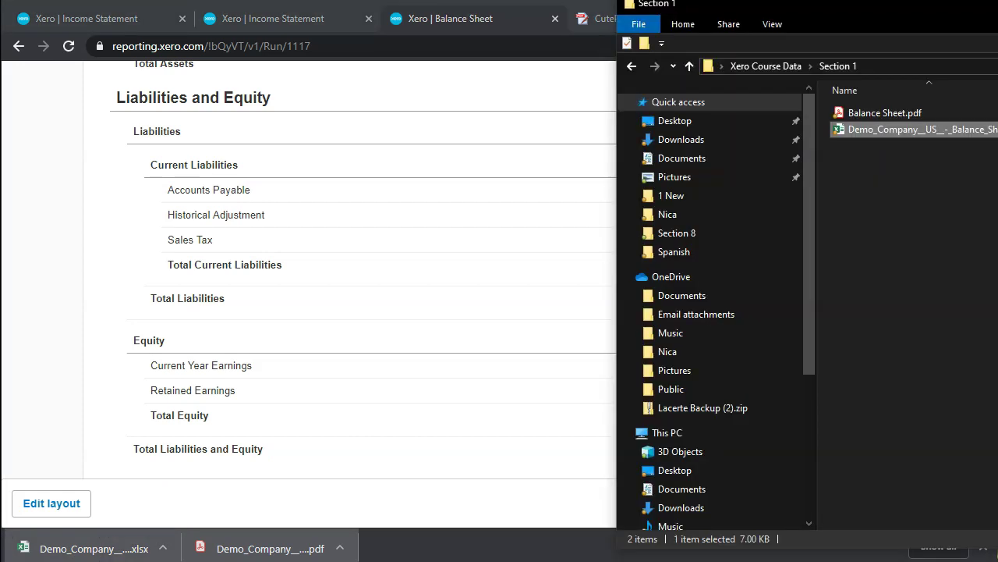
{"action": "left_click_drag", "start_coordinate": [997, 11], "coordinate": [450, 11]}
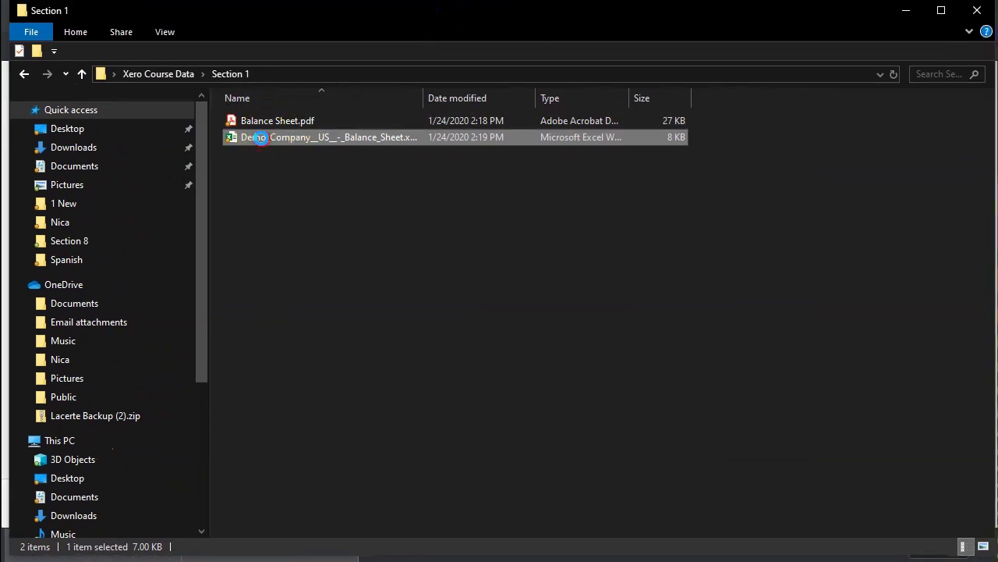
{"action": "right_click", "coordinate": [259, 137]}
{"action": "left_click", "coordinate": [357, 526]}
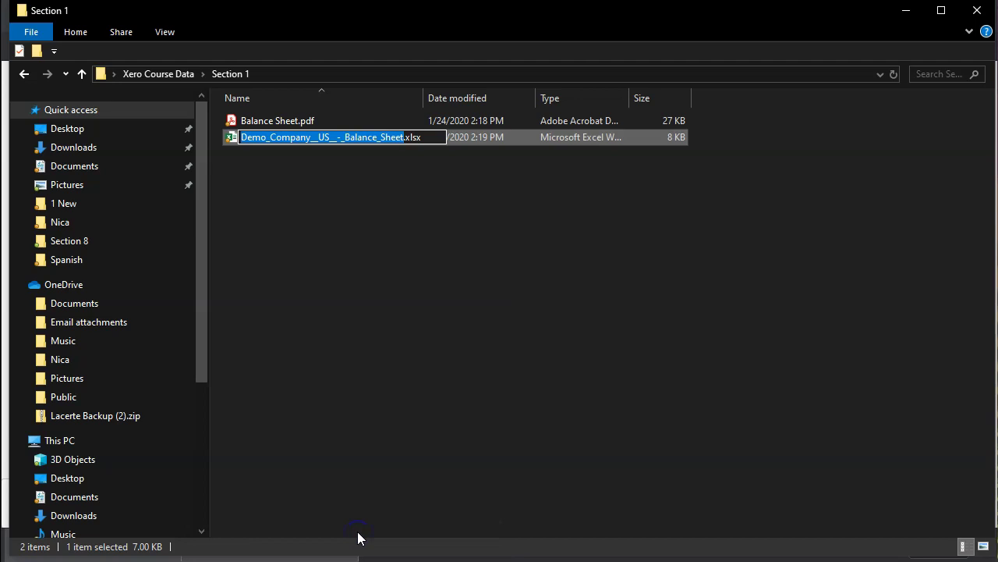
{"action": "type", "text": "Financial Statements"}
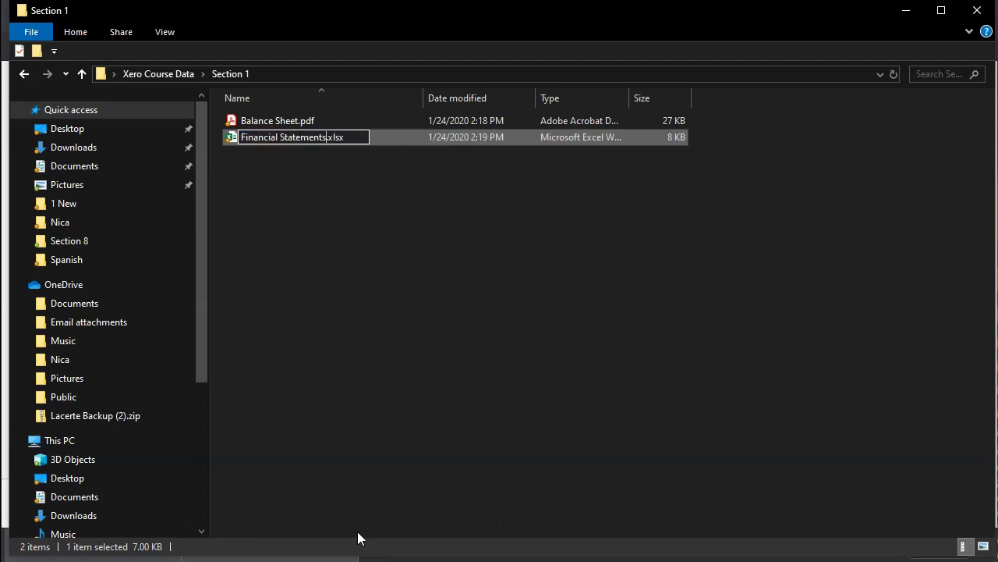
{"action": "left_click", "coordinate": [329, 360]}
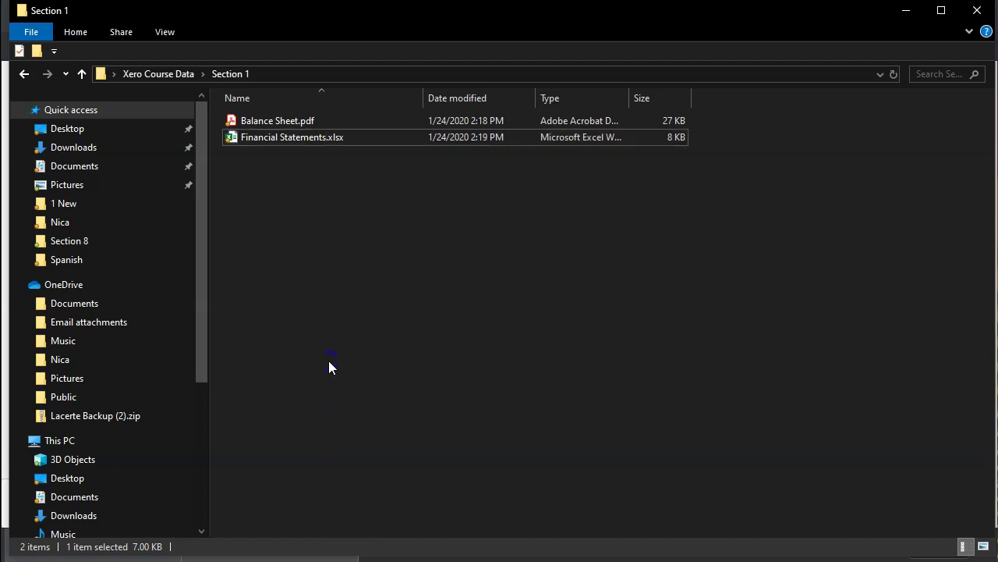
Step: Open Financial Statements.xlsx in Excel, review the balance sheet in Page Layout and Normal views, and minimize the workbook
{"action": "left_click", "coordinate": [306, 141]}
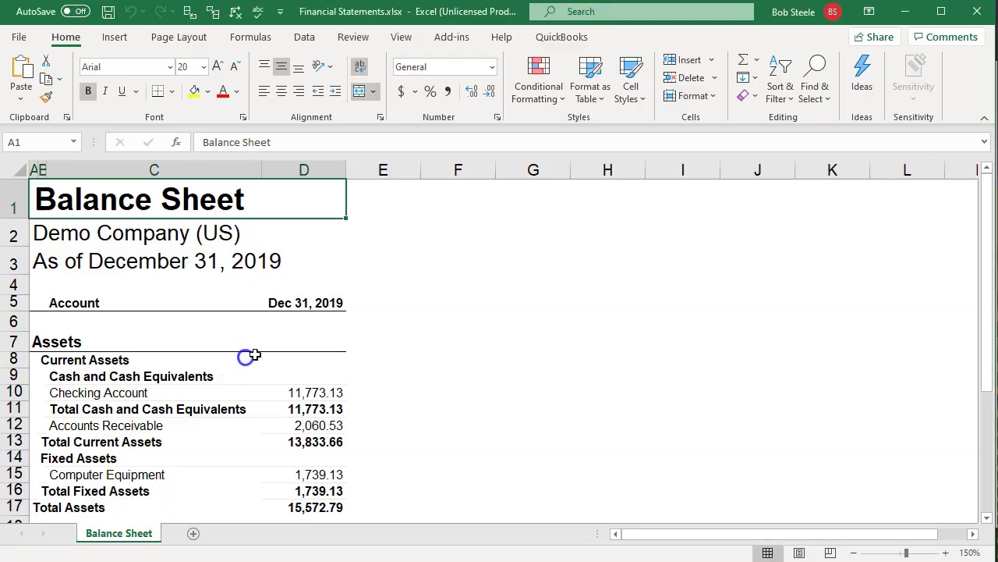
{"action": "left_click", "coordinate": [799, 552]}
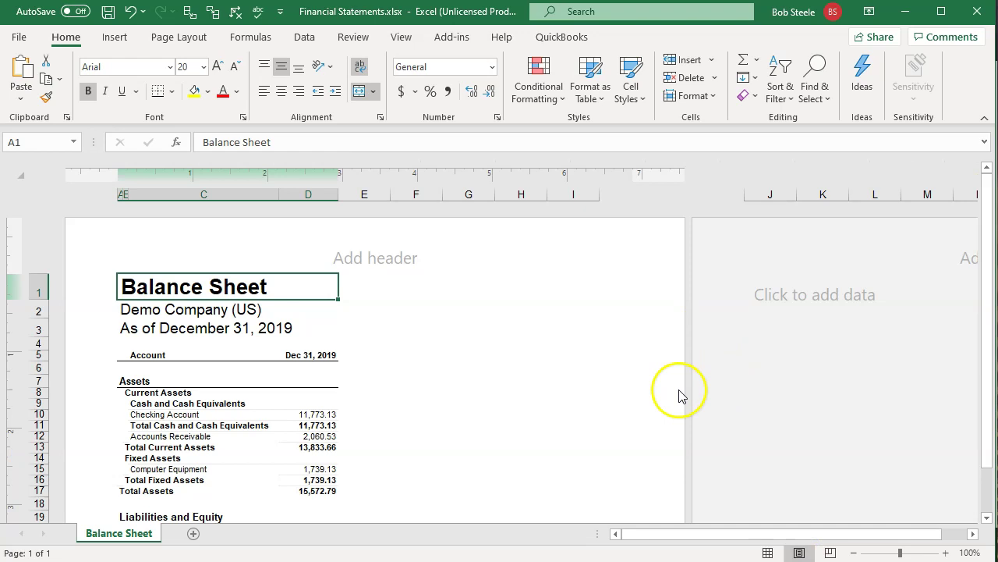
{"action": "left_click", "coordinate": [768, 552]}
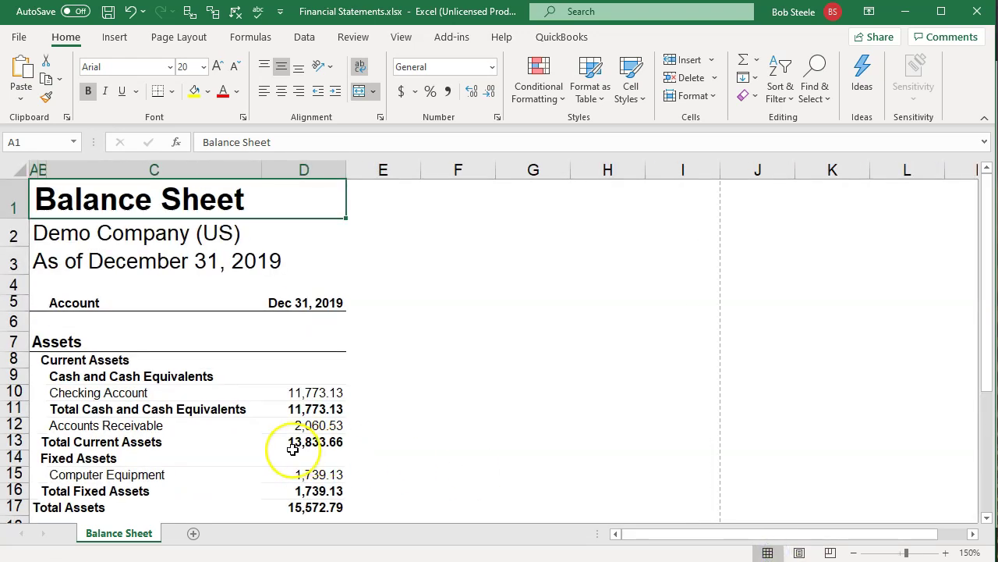
{"action": "scroll", "coordinate": [292, 449], "scroll_direction": "down", "scroll_amount": 8}
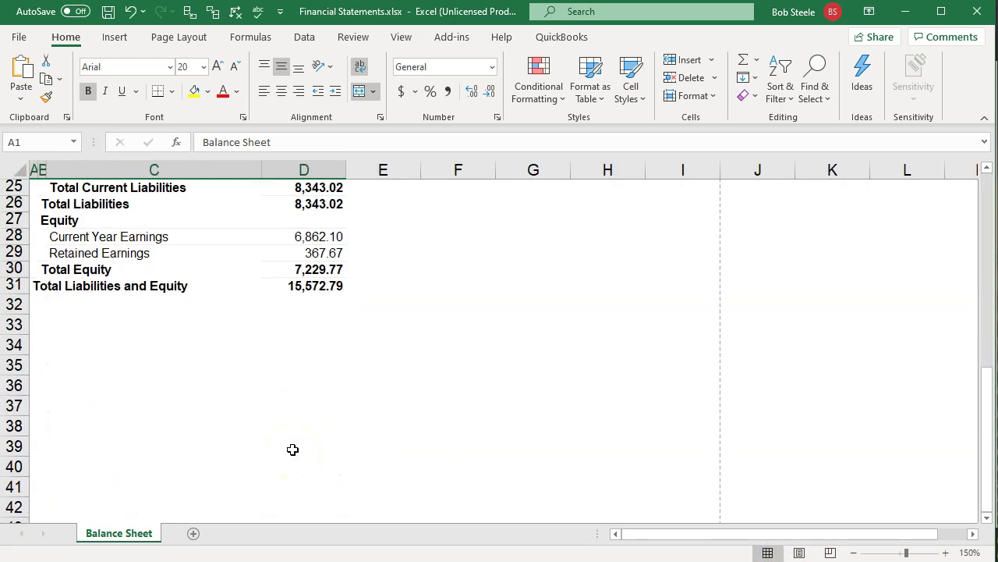
{"action": "scroll", "coordinate": [293, 449], "scroll_direction": "up", "scroll_amount": 8}
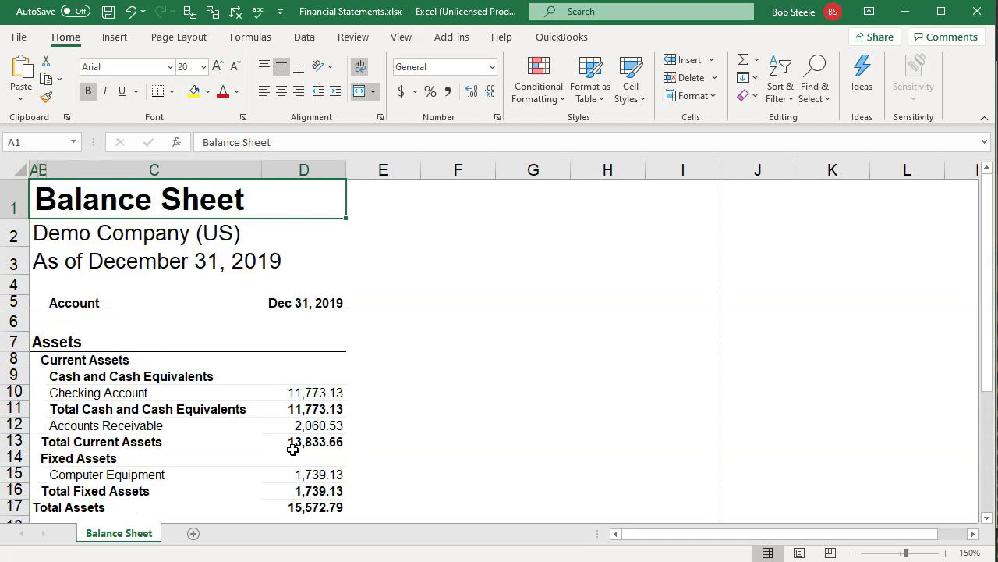
{"action": "left_click", "coordinate": [306, 424]}
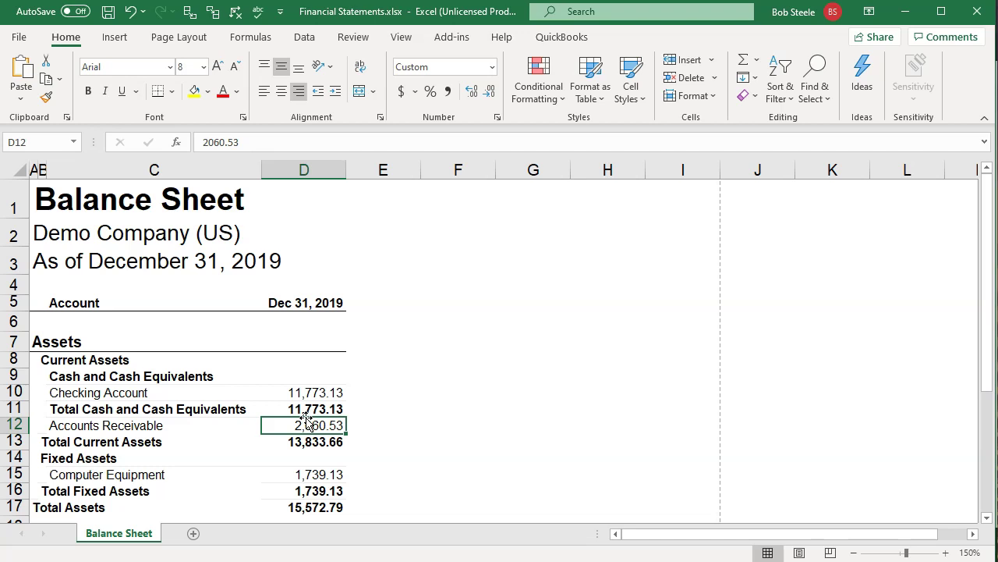
{"action": "scroll", "coordinate": [306, 424], "scroll_direction": "down", "scroll_amount": 2}
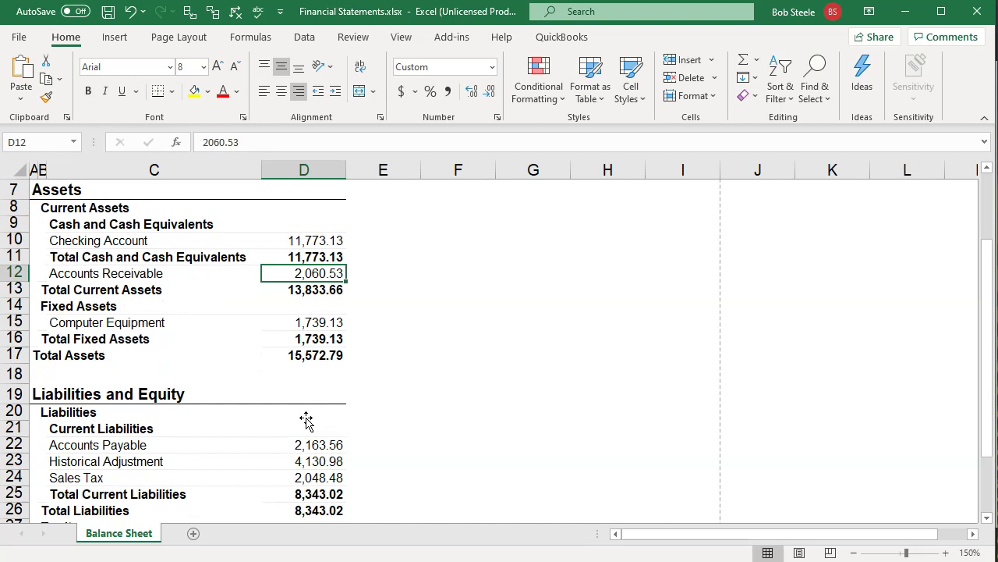
{"action": "left_click", "coordinate": [114, 40]}
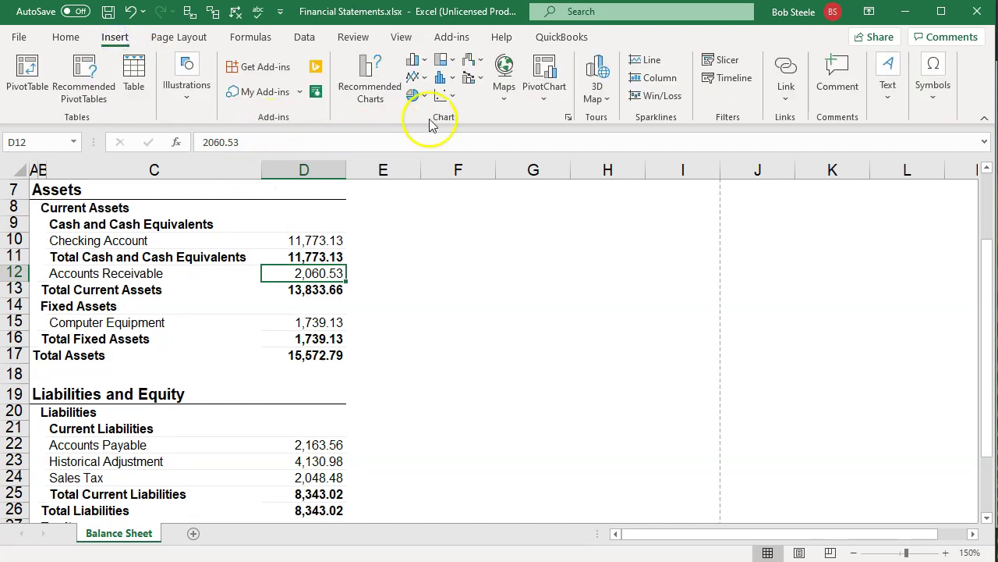
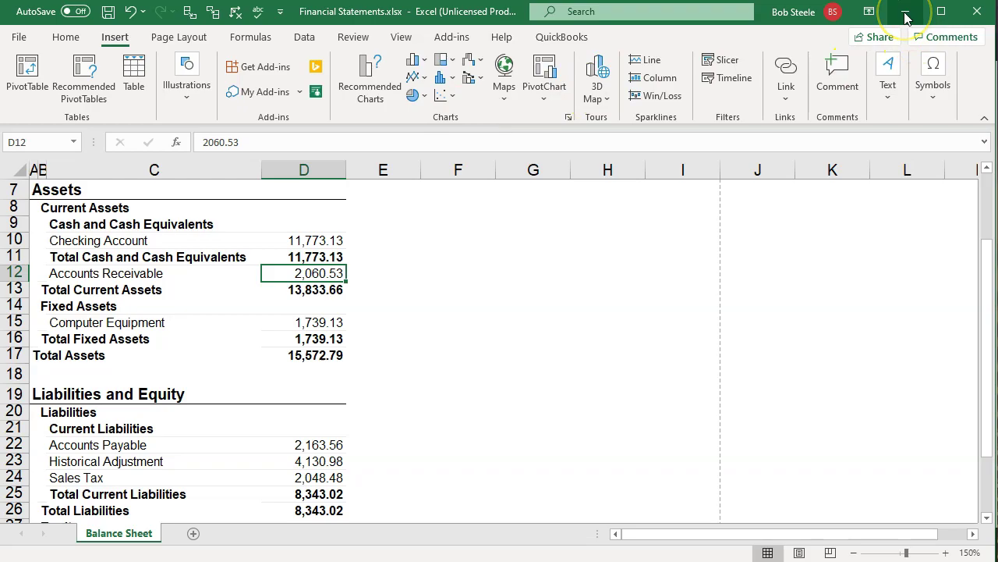
{"action": "left_click", "coordinate": [904, 12]}
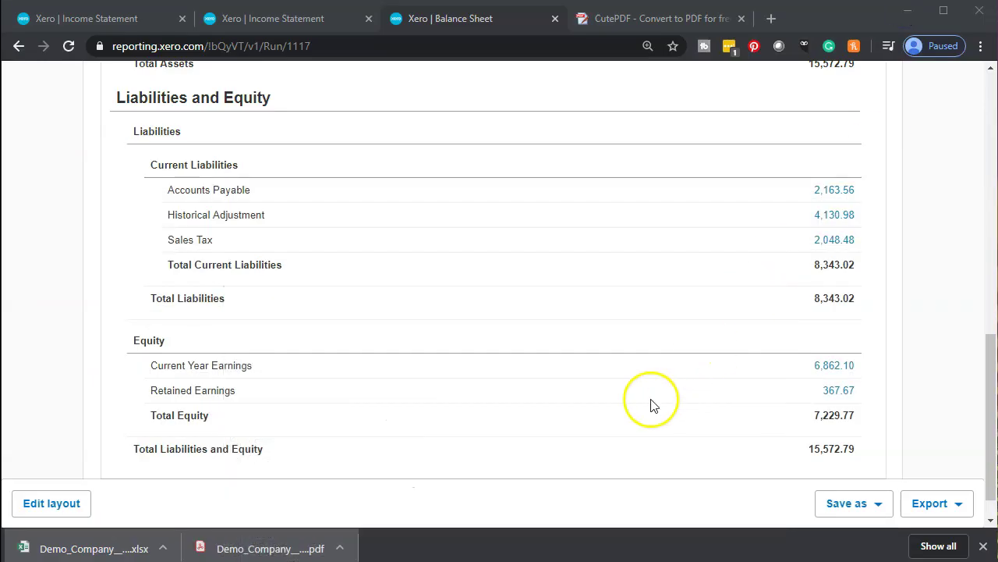
Step: Switch to the Income Statement report for the year ended December 31, 2020 in Xero and export it as a PDF
{"action": "left_click", "coordinate": [304, 20]}
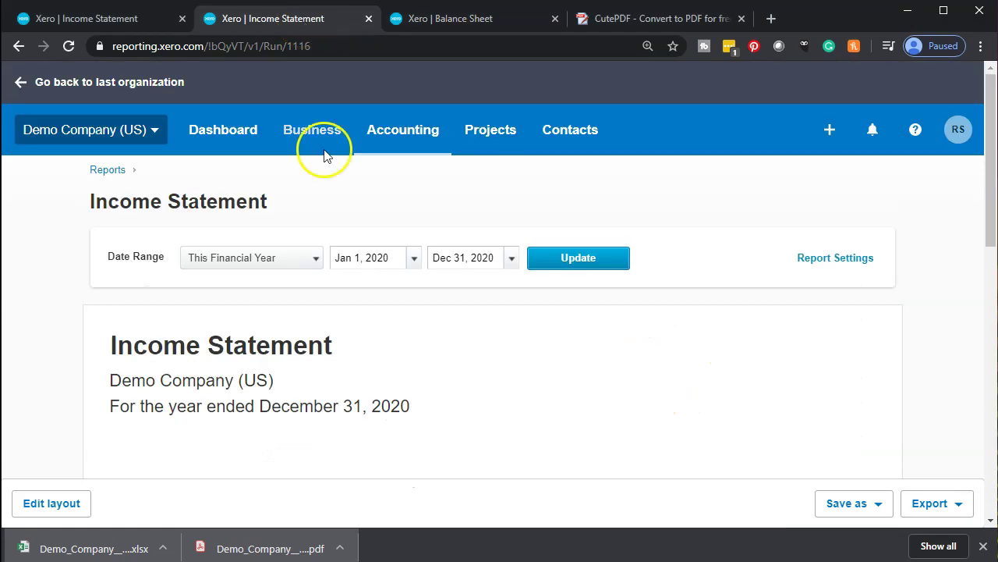
{"action": "scroll", "coordinate": [414, 429], "scroll_direction": "down", "scroll_amount": 1}
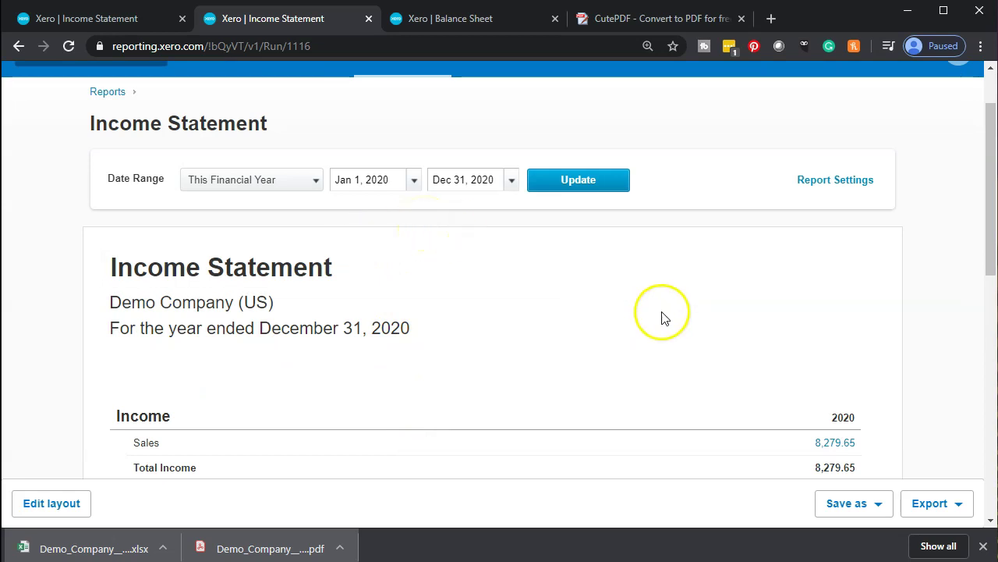
{"action": "left_click", "coordinate": [958, 505]}
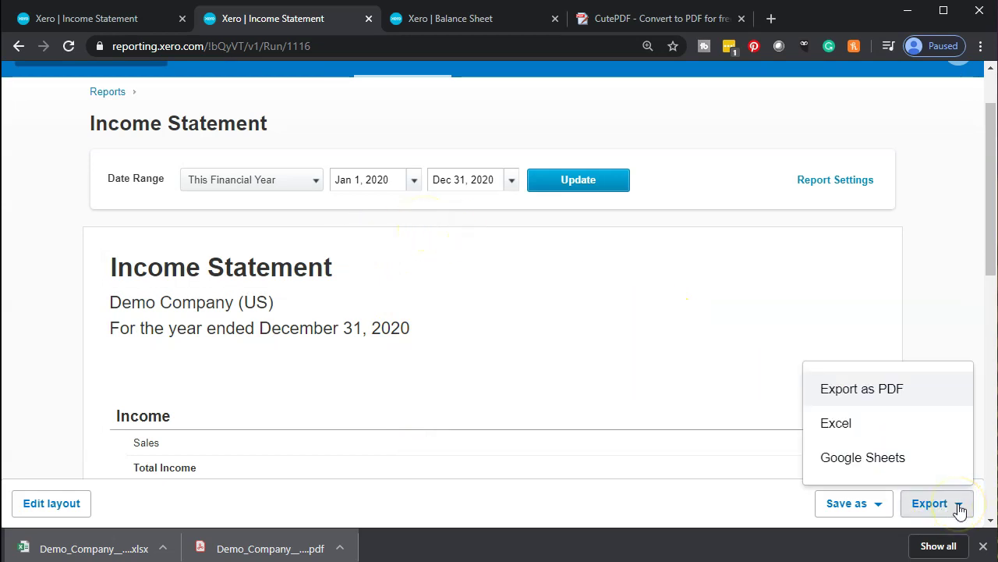
{"action": "left_click", "coordinate": [900, 394]}
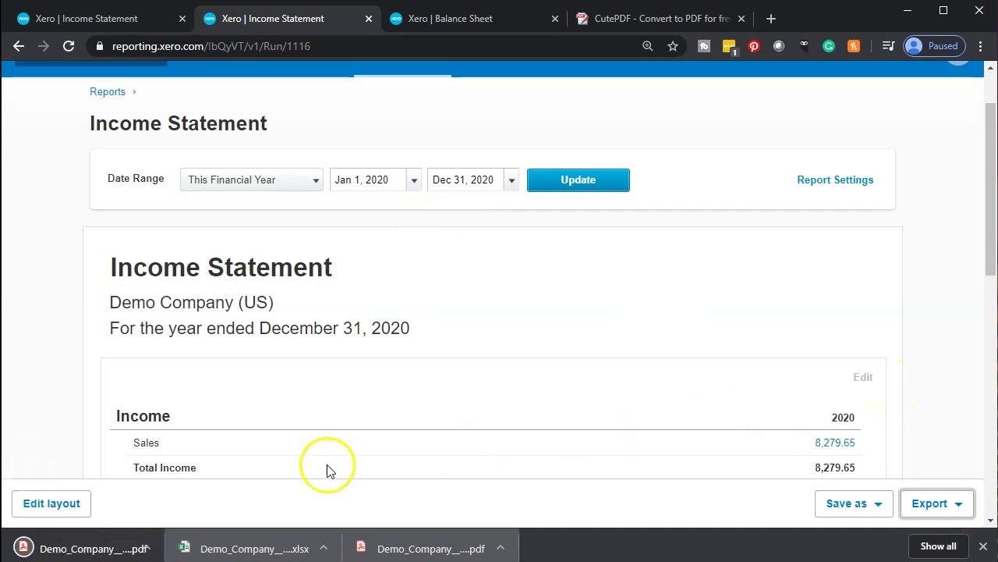
Step: Move the downloaded Income Statement PDF into the Section 1 folder and rename it Income Statements.pdf
{"action": "left_click_drag", "start_coordinate": [66, 550], "coordinate": [997, 187]}
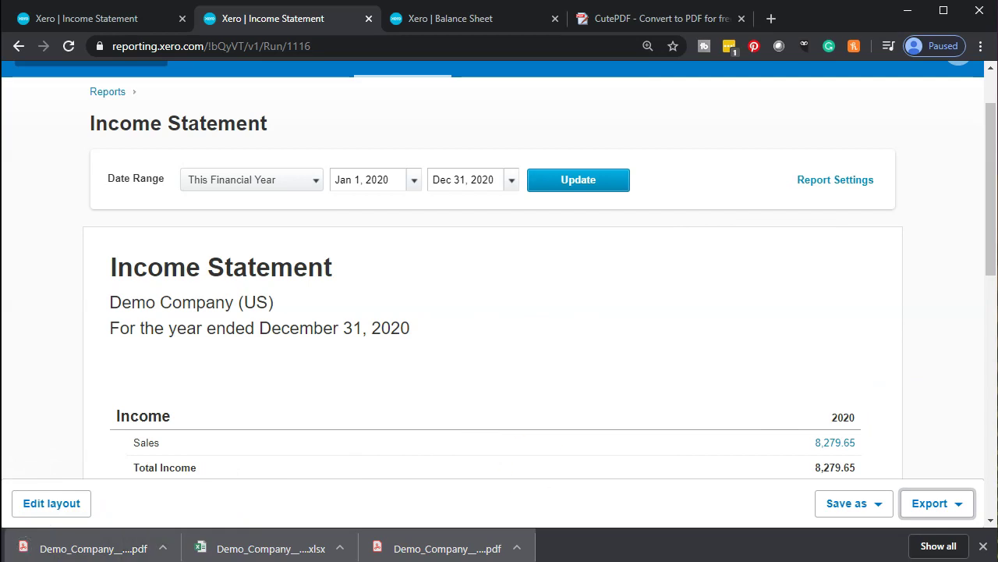
{"action": "key", "text": "alt+Tab"}
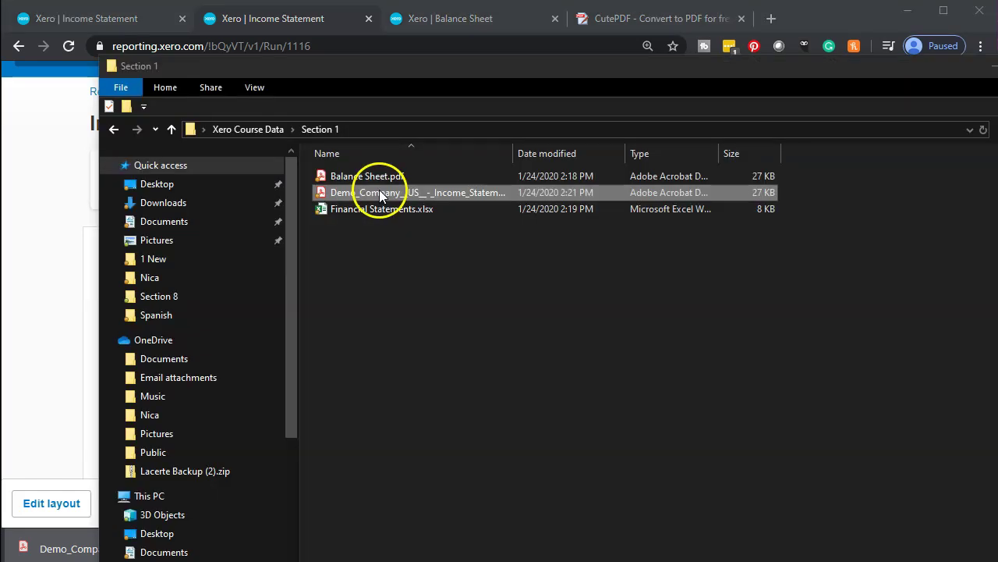
{"action": "right_click", "coordinate": [380, 193]}
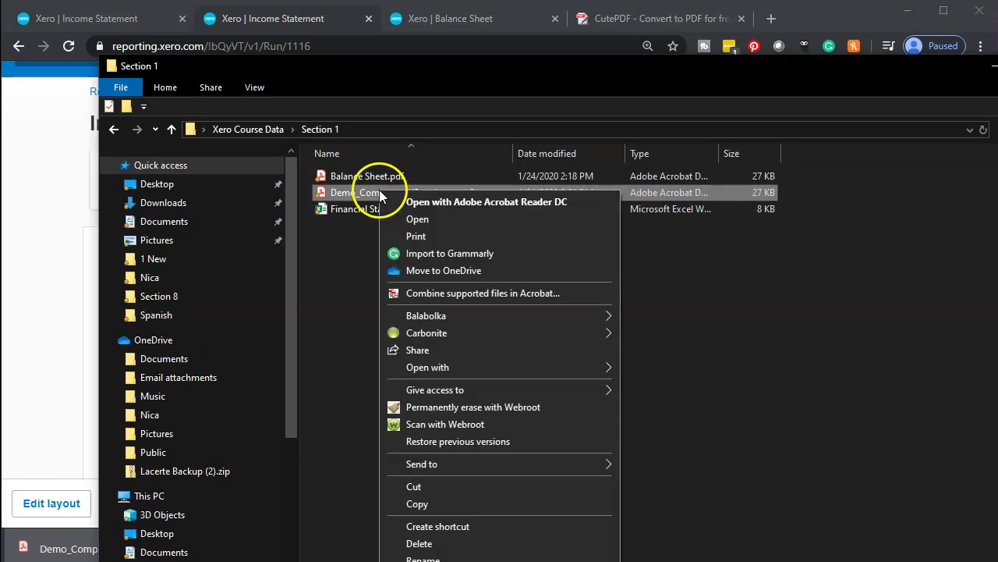
{"action": "left_click", "coordinate": [437, 560]}
{"action": "type", "text": "Income Statements.pdf"}
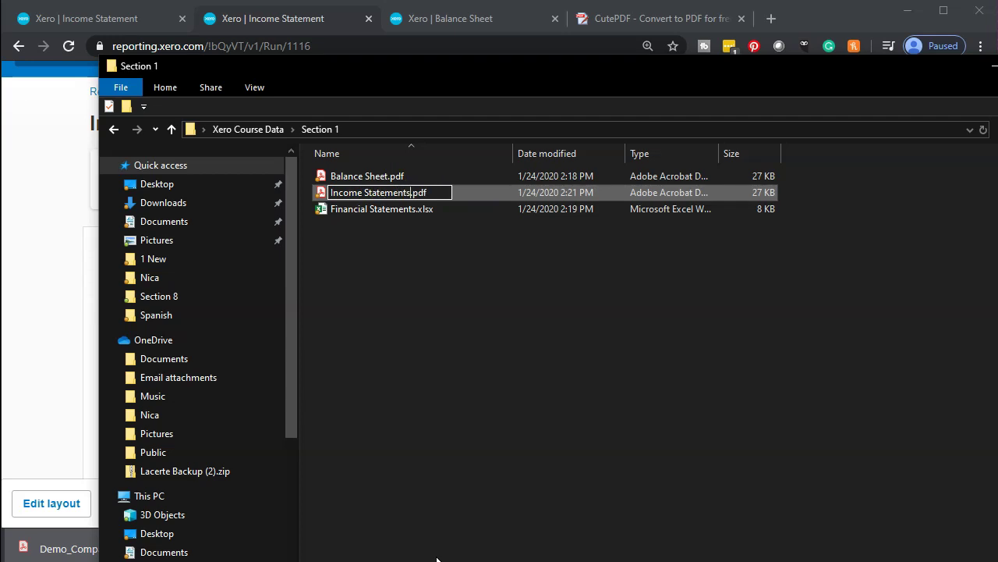
{"action": "key", "text": "Return"}
Step: Open Income Statements.pdf in Adobe Acrobat Reader, look through the whole report and close it
{"action": "left_click_drag", "start_coordinate": [437, 61], "coordinate": [903, 50]}
{"action": "double_click", "coordinate": [802, 195]}
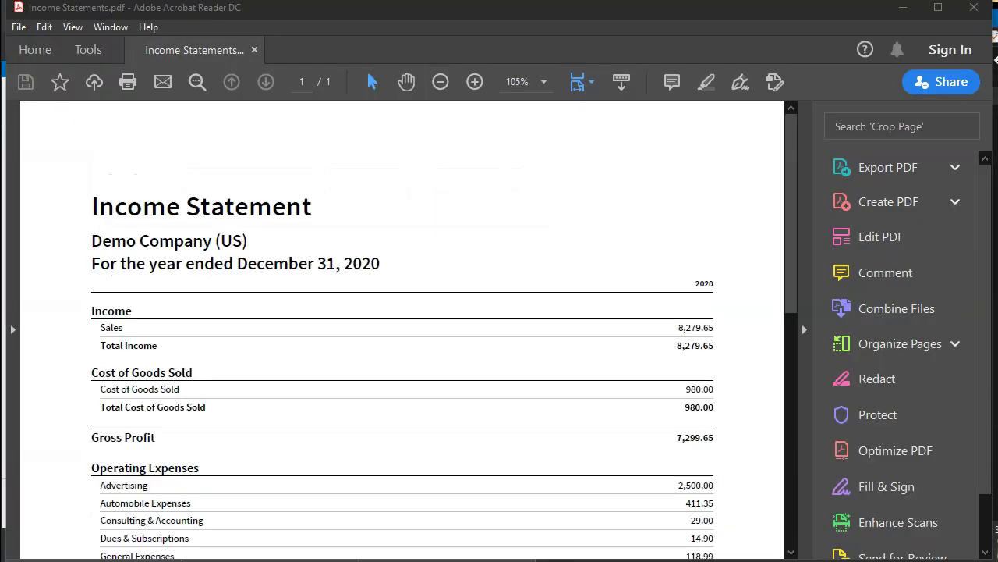
{"action": "scroll", "coordinate": [435, 368], "scroll_direction": "down", "scroll_amount": 10}
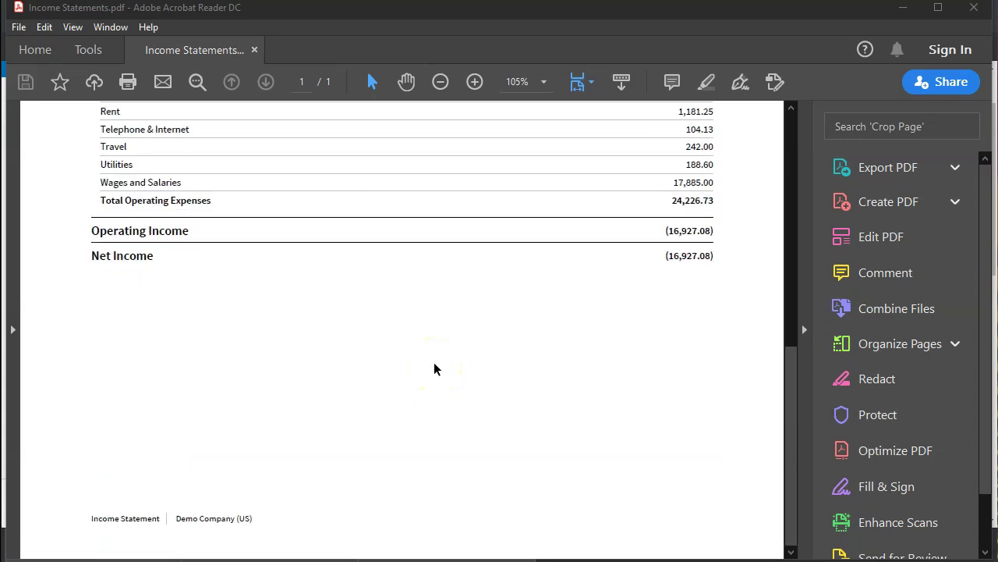
{"action": "scroll", "coordinate": [435, 367], "scroll_direction": "up", "scroll_amount": 8}
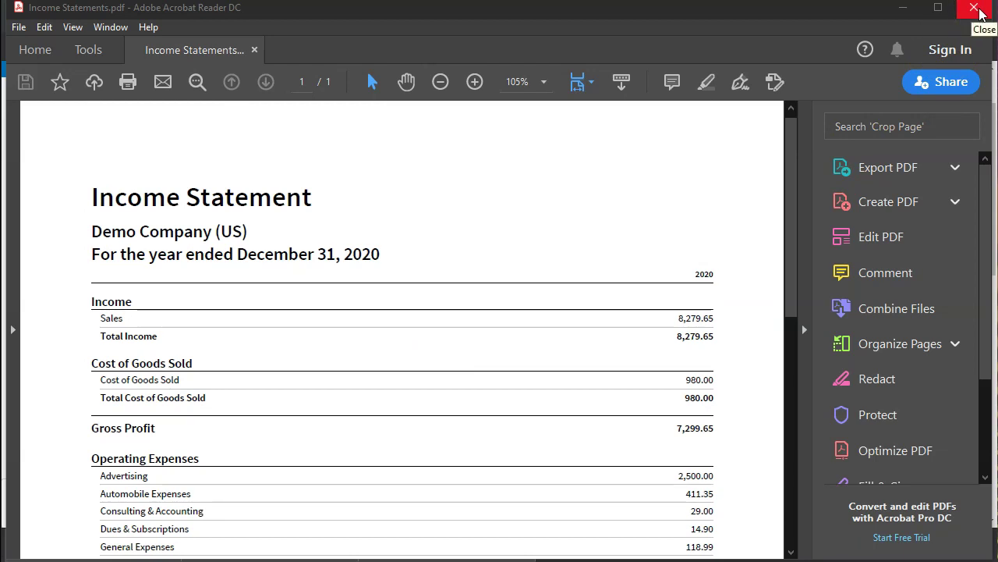
{"action": "left_click", "coordinate": [976, 10]}
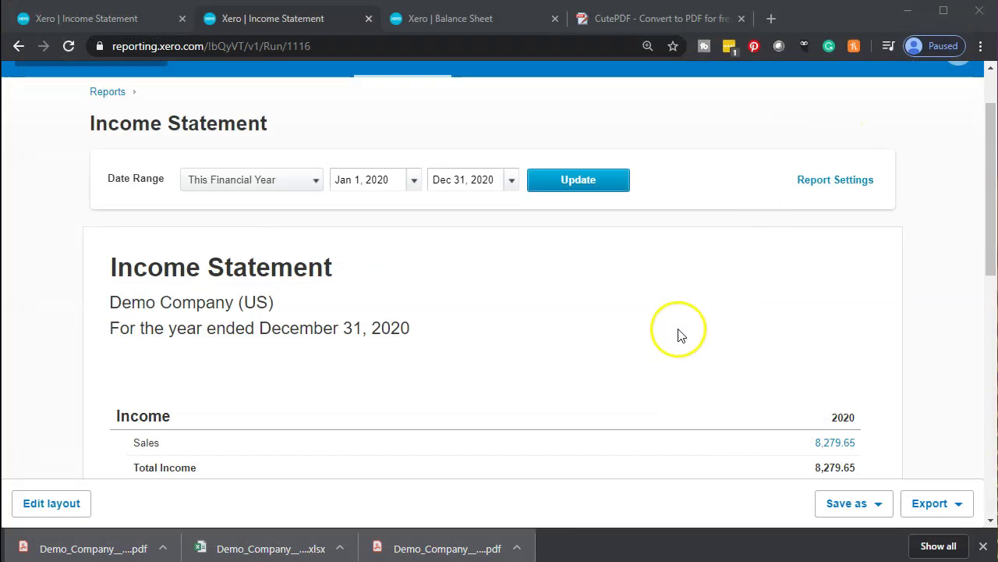
Step: Export the Income Statement report from Xero in Excel format and move the downloaded file into the Section 1 folder
{"action": "left_click", "coordinate": [955, 507]}
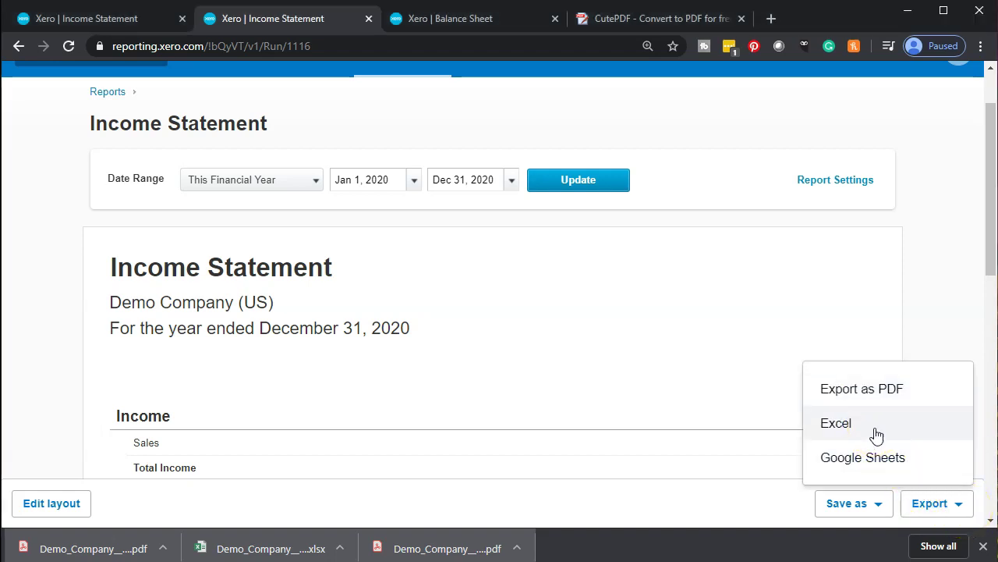
{"action": "left_click", "coordinate": [877, 434]}
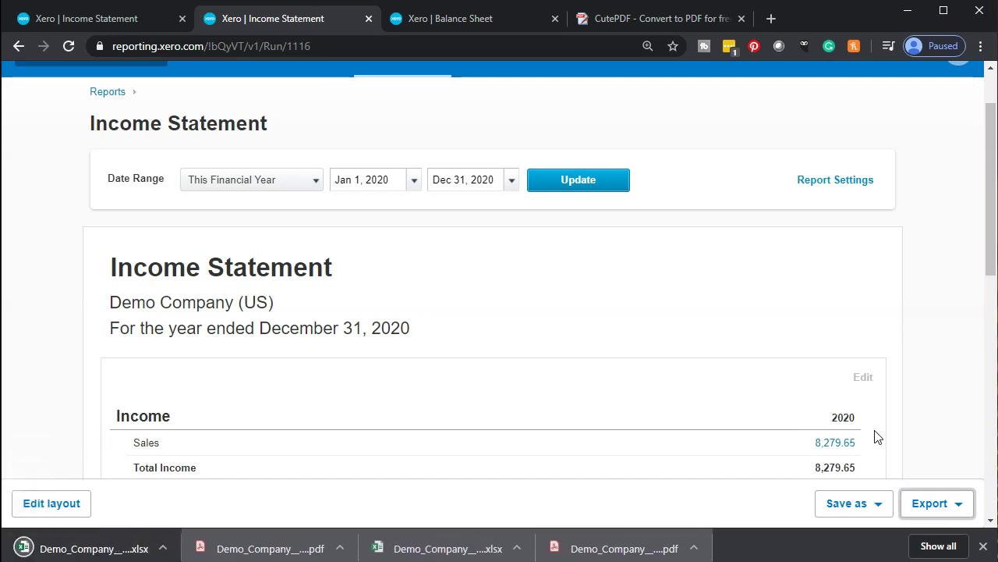
{"action": "left_click", "coordinate": [90, 548]}
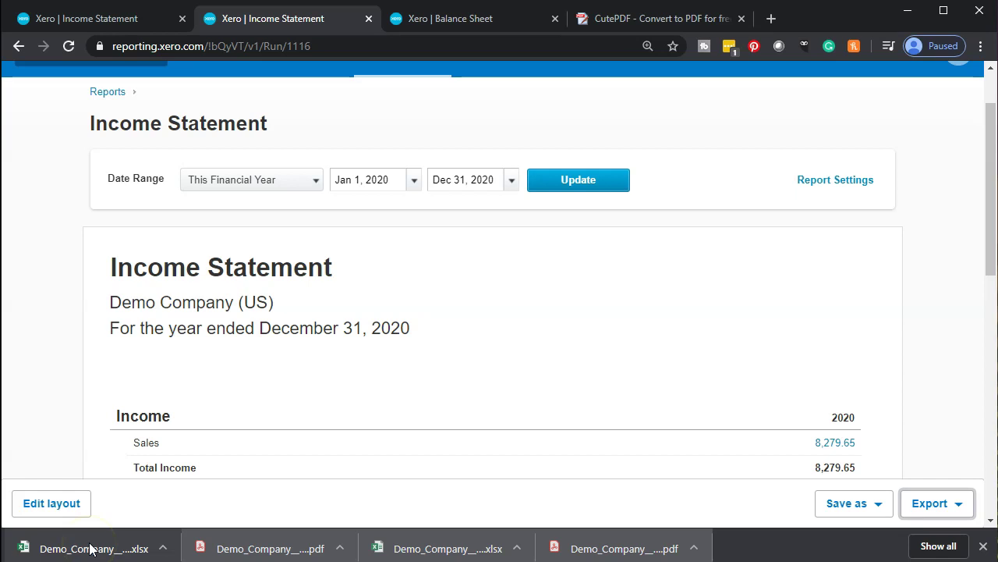
{"action": "left_click_drag", "start_coordinate": [91, 548], "coordinate": [691, 327]}
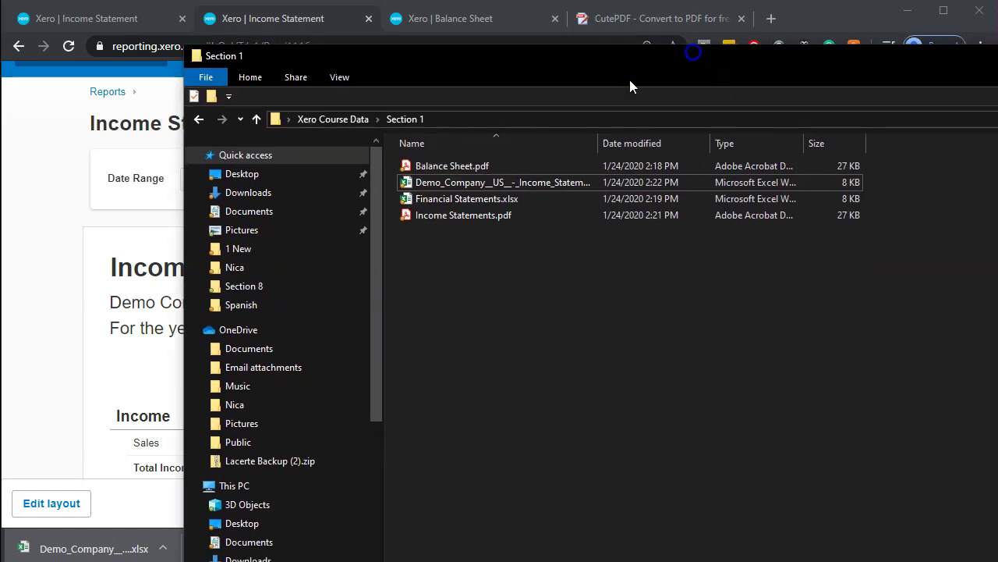
Step: Open the exported Income Statement workbook from the Section 1 folder in Excel and look through its accounts
{"action": "left_click", "coordinate": [430, 184]}
{"action": "left_click_drag", "start_coordinate": [490, 71], "coordinate": [997, 24]}
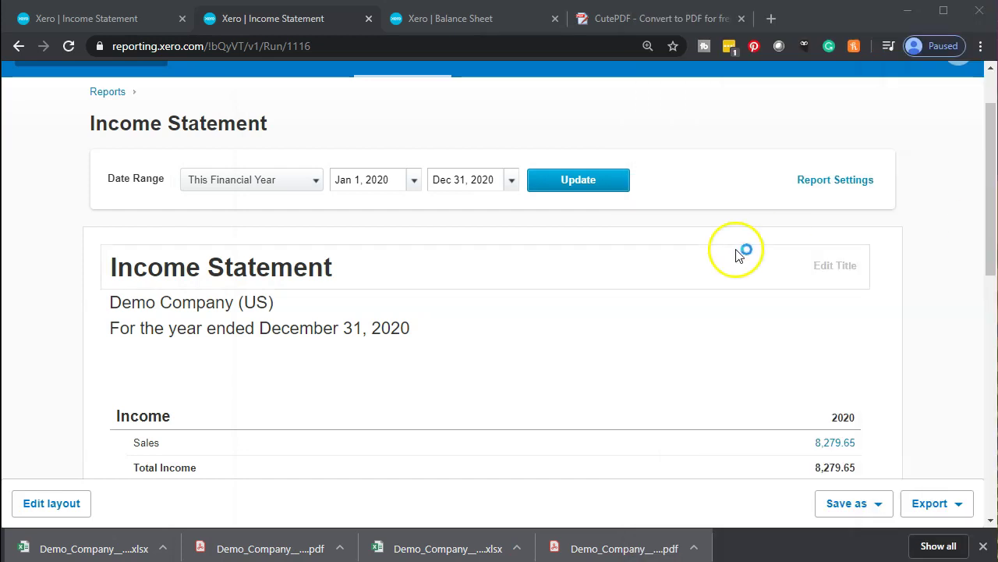
{"action": "key", "text": "alt+Tab"}
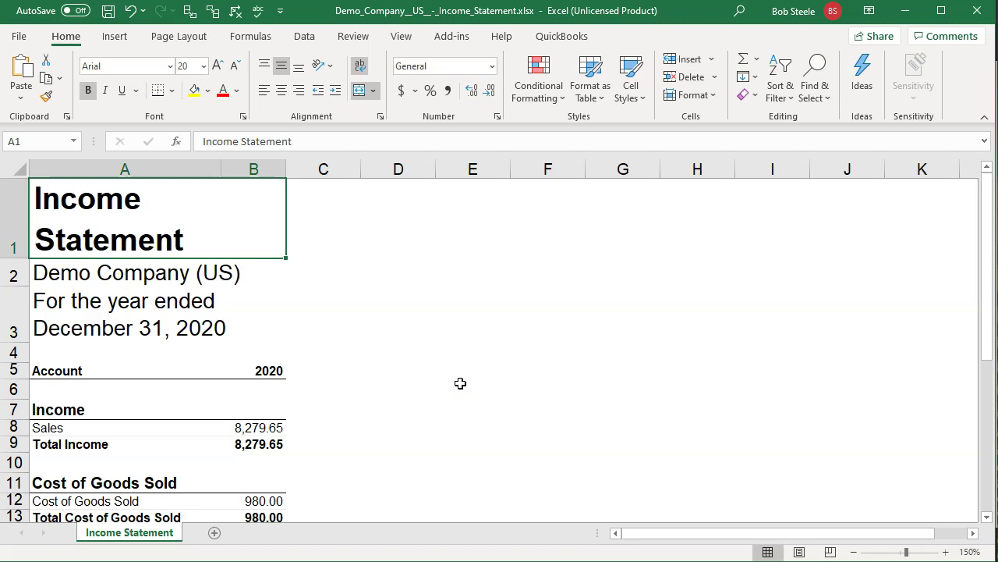
{"action": "scroll", "coordinate": [460, 383], "scroll_direction": "down", "scroll_amount": 2}
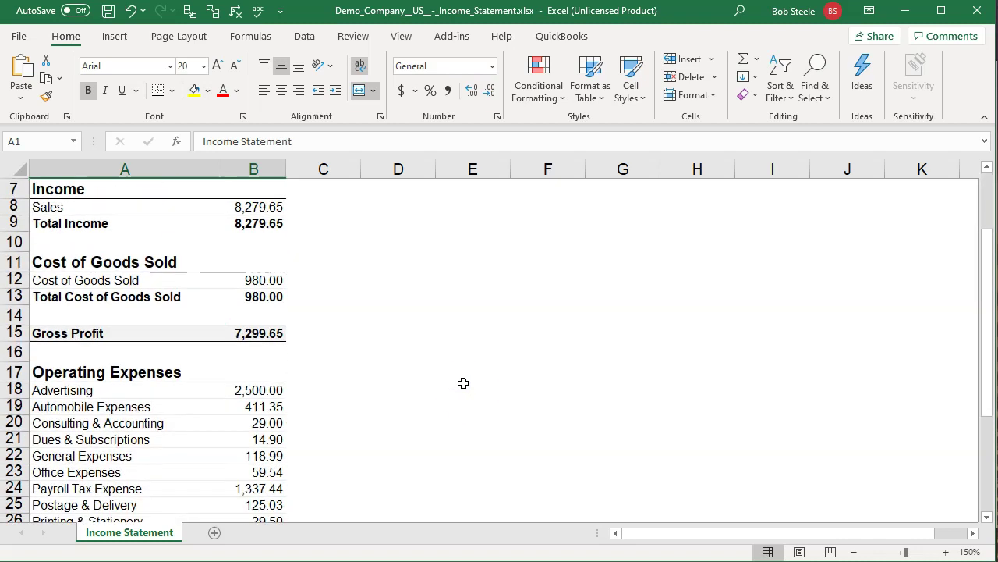
{"action": "scroll", "coordinate": [467, 391], "scroll_direction": "up", "scroll_amount": 2}
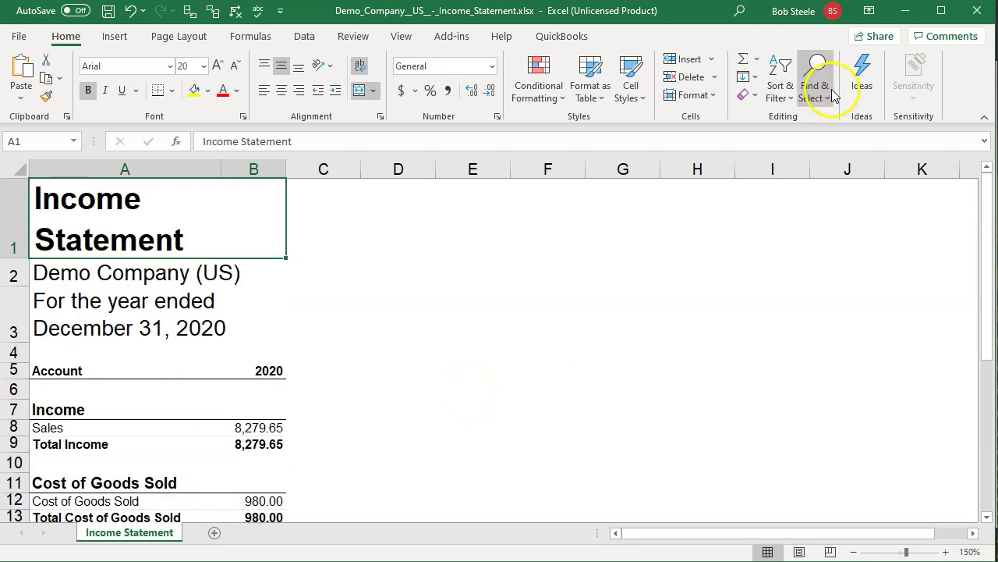
Step: Add a new worksheet named Income Statement after the Balance Sheet in the Financial Statements.xlsx workbook
{"action": "left_click", "coordinate": [905, 11]}
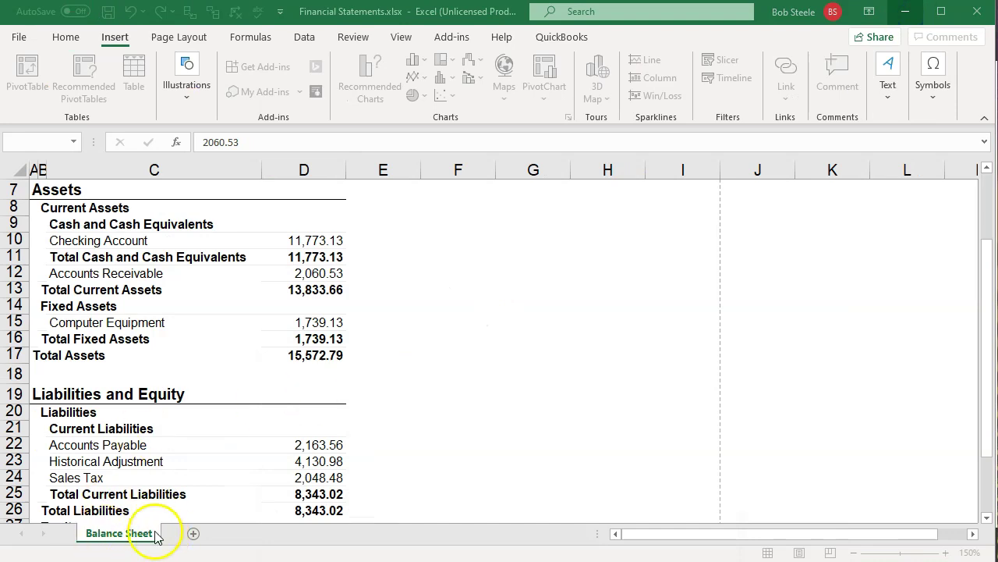
{"action": "left_click", "coordinate": [193, 533]}
{"action": "left_click", "coordinate": [195, 535]}
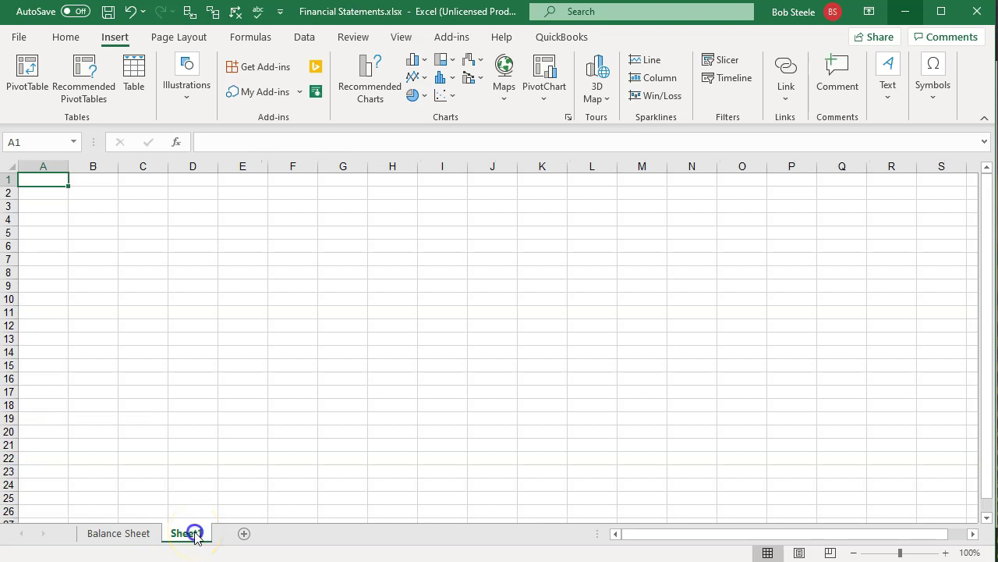
{"action": "double_click", "coordinate": [195, 533]}
{"action": "type", "text": "Income Statement"}
{"action": "left_click", "coordinate": [254, 441]}
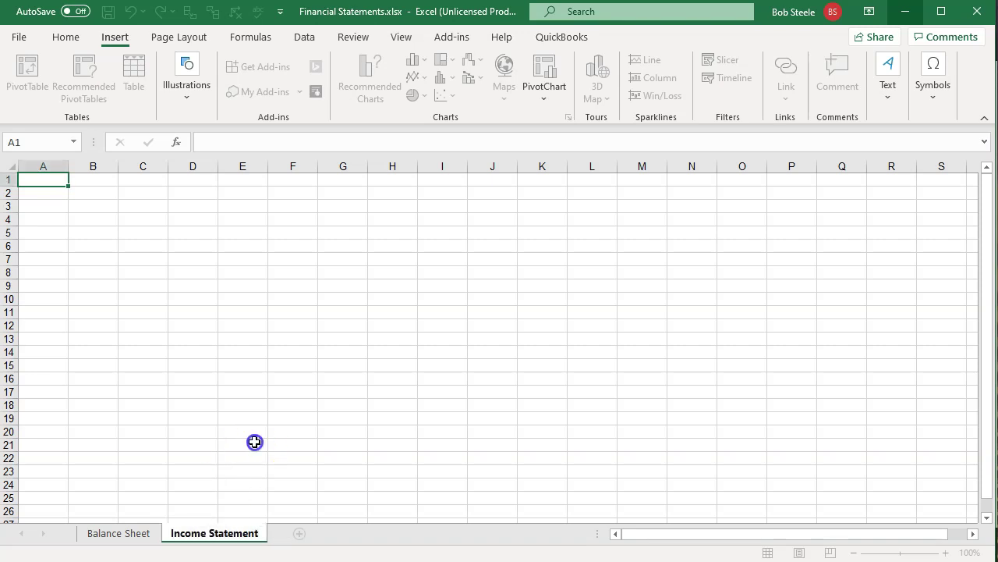
Step: Copy all cells of the exported Demo Company Income Statement workbook and return to Financial Statements.xlsx
{"action": "left_click", "coordinate": [507, 561]}
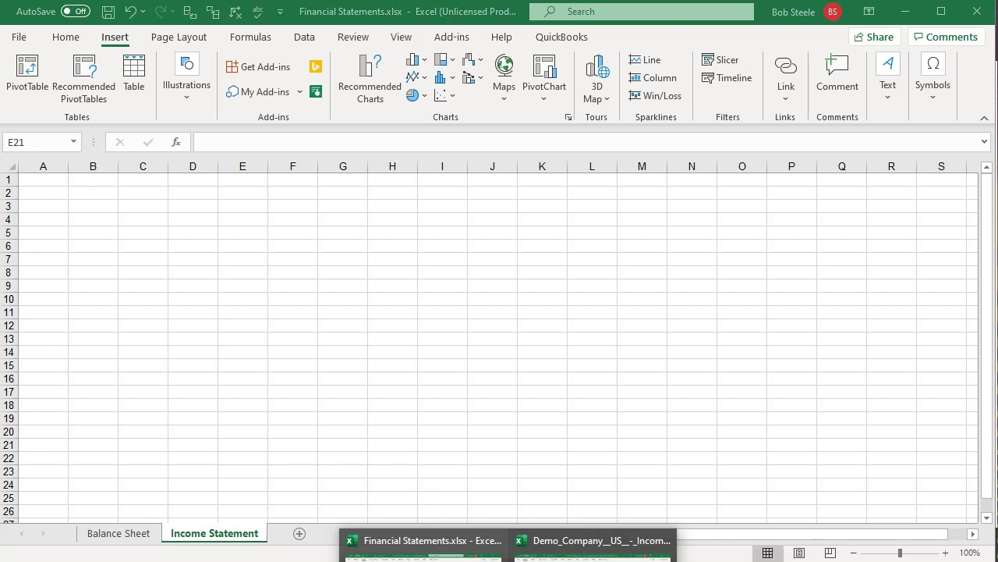
{"action": "left_click", "coordinate": [592, 546]}
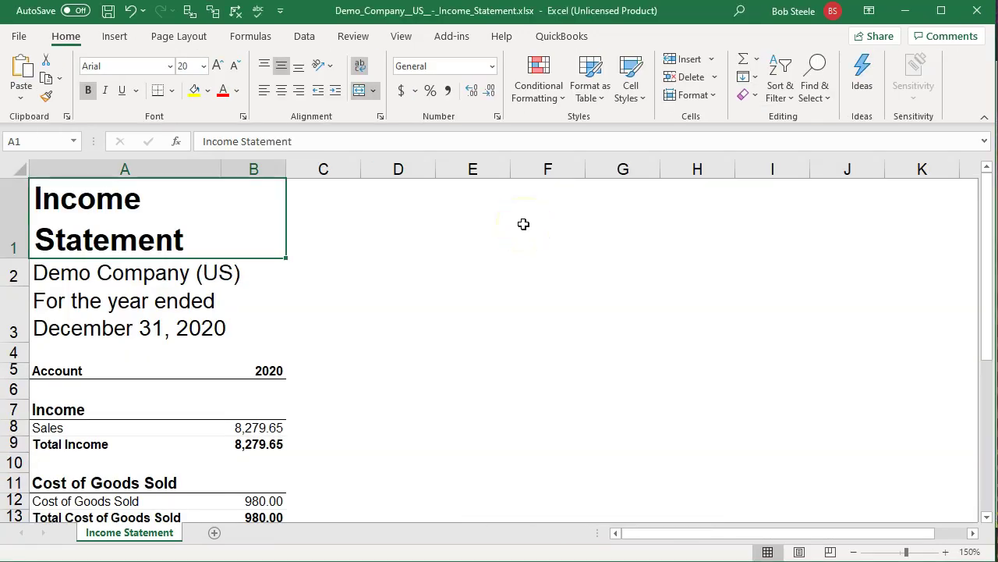
{"action": "left_click", "coordinate": [19, 167]}
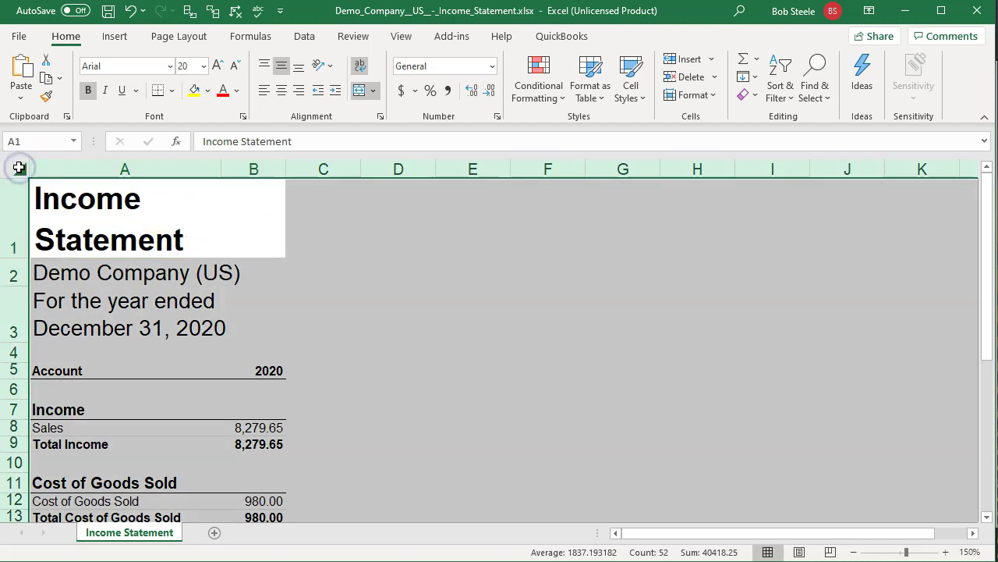
{"action": "left_click", "coordinate": [499, 369]}
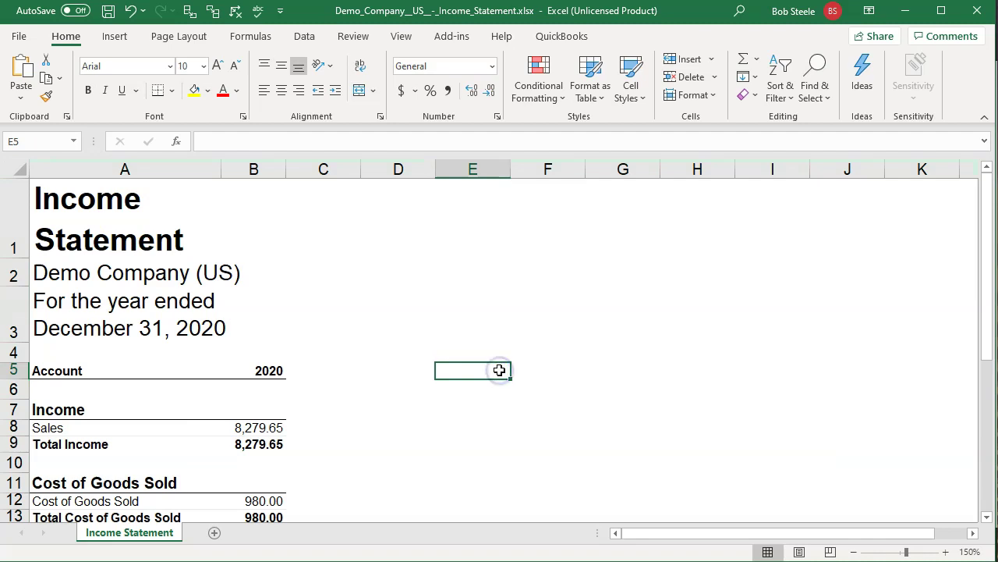
{"action": "key", "text": "ctrl+a"}
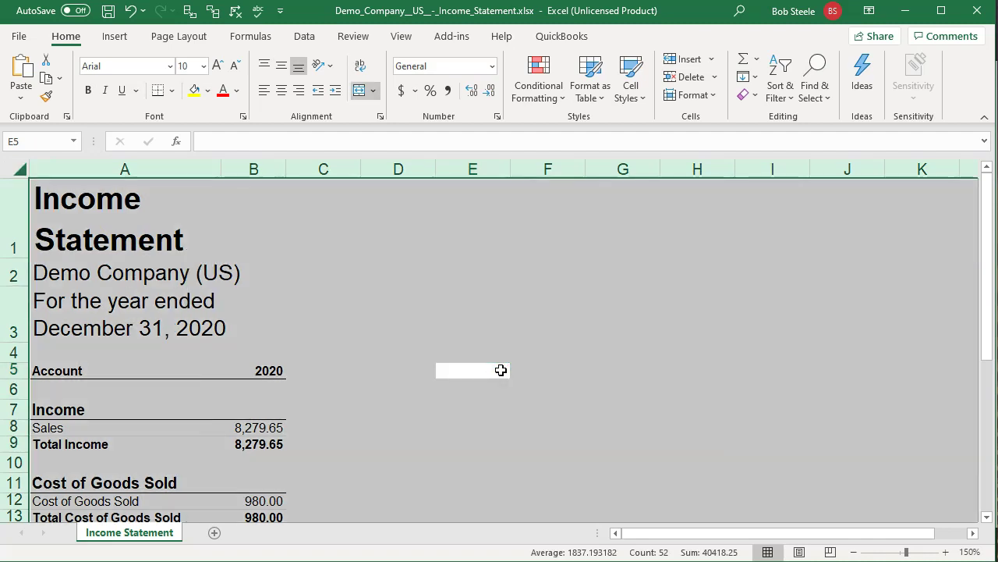
{"action": "right_click", "coordinate": [459, 281]}
{"action": "left_click", "coordinate": [477, 313]}
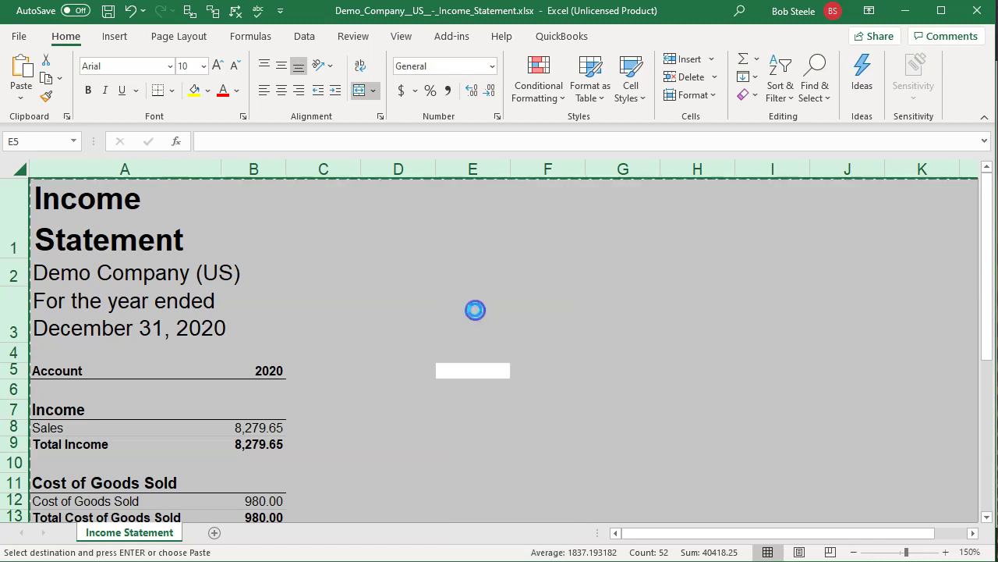
{"action": "left_click", "coordinate": [902, 10]}
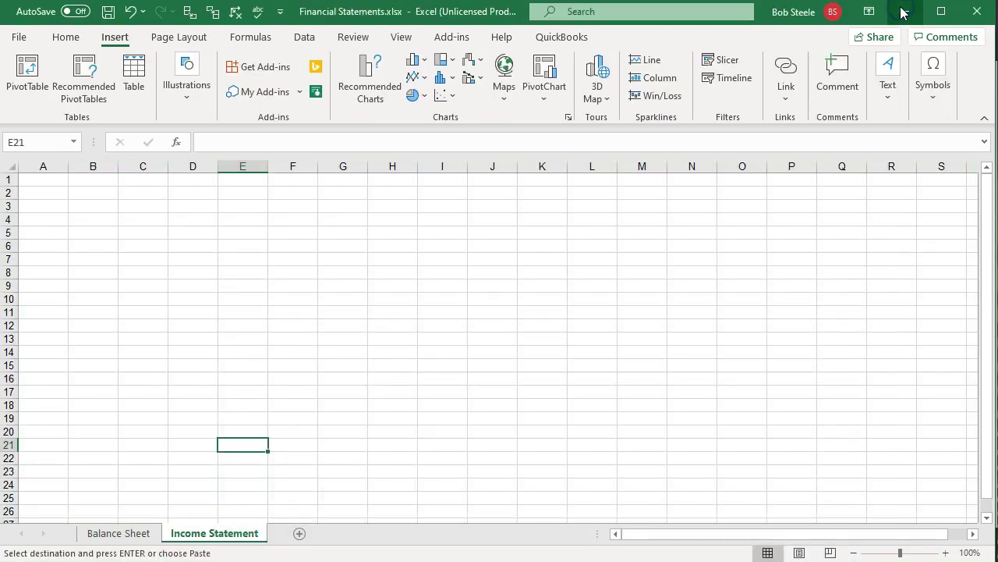
Step: Try to paste the copied cells into the new Income Statement sheet starting at cell C5
{"action": "left_click", "coordinate": [176, 257]}
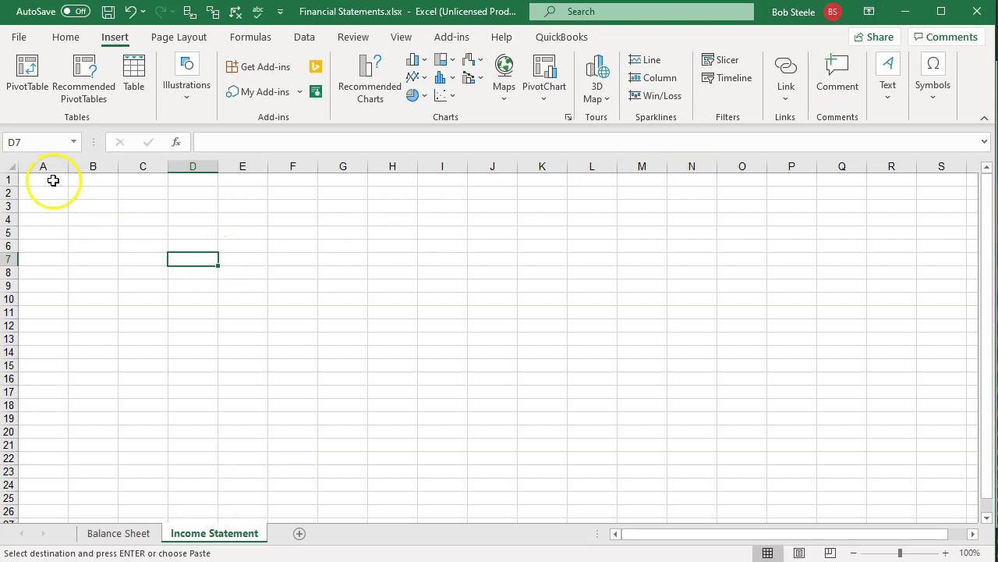
{"action": "left_click", "coordinate": [49, 180]}
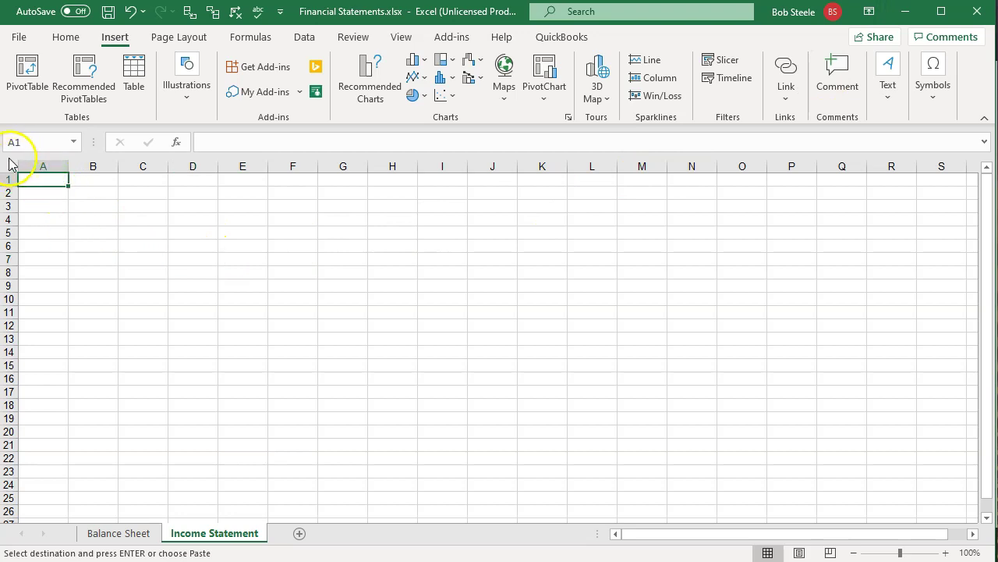
{"action": "left_click", "coordinate": [11, 166]}
{"action": "left_click", "coordinate": [133, 264]}
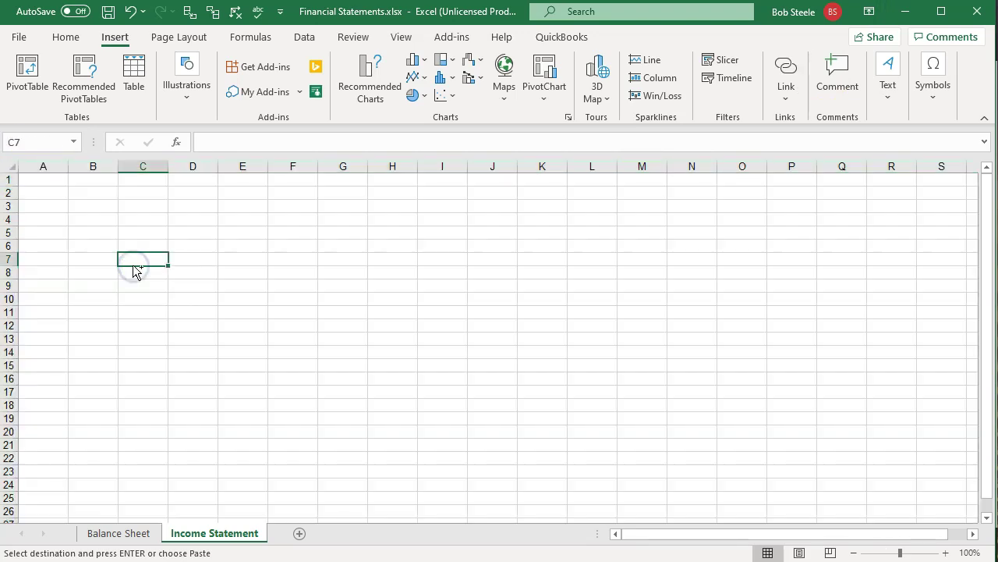
{"action": "key", "text": "ctrl+a"}
{"action": "left_click", "coordinate": [221, 232]}
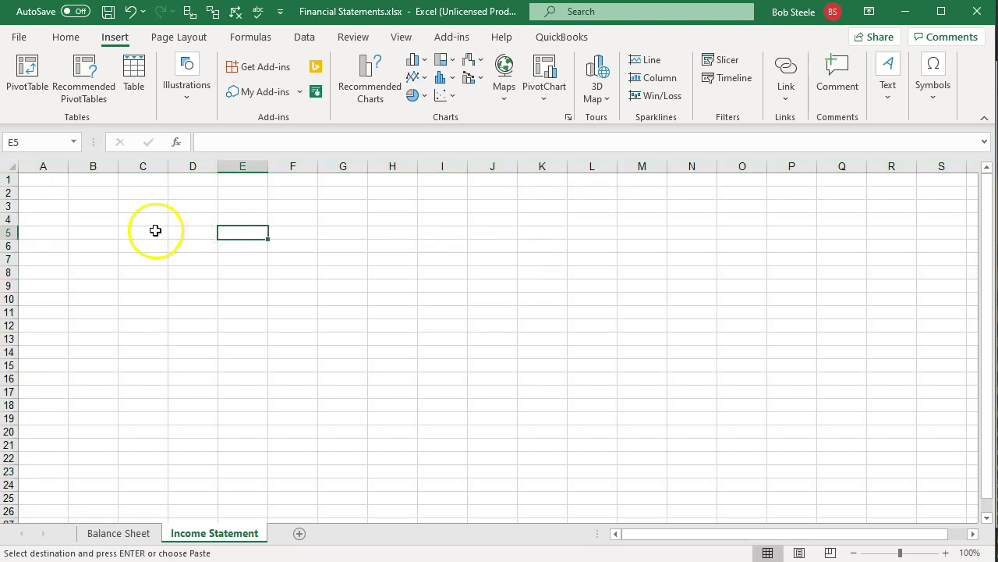
{"action": "left_click", "coordinate": [155, 231]}
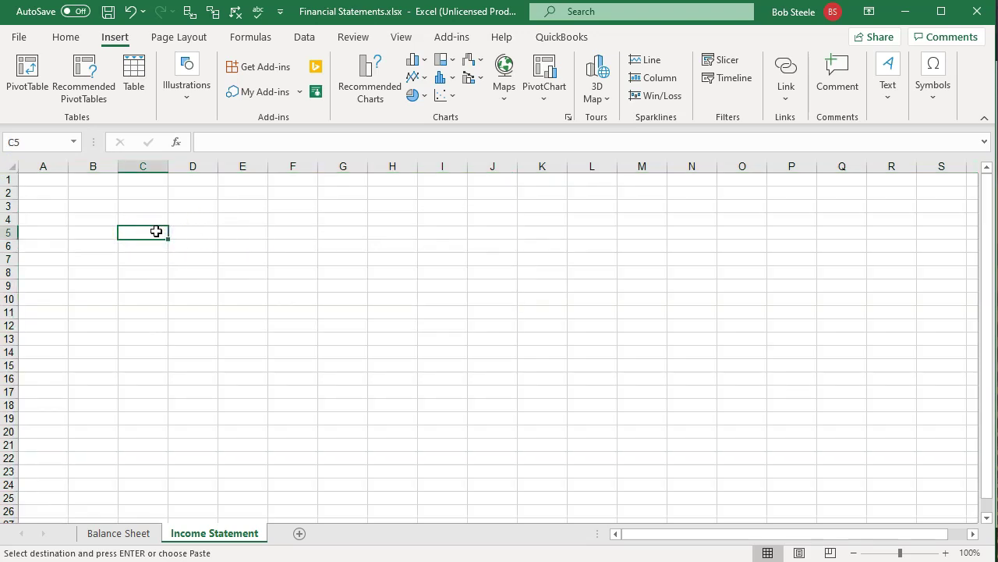
{"action": "right_click", "coordinate": [156, 231]}
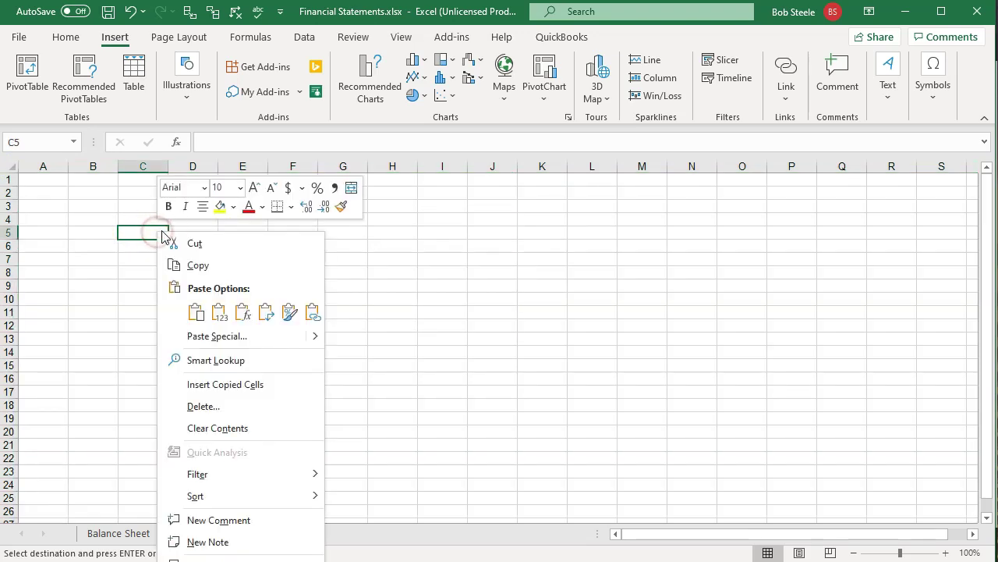
{"action": "left_click", "coordinate": [195, 313]}
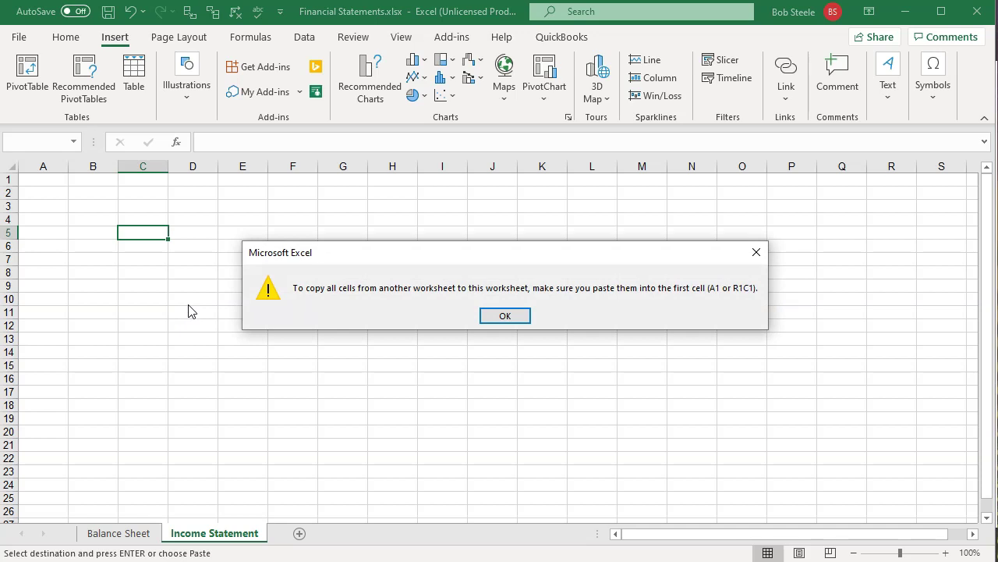
{"action": "left_click", "coordinate": [754, 255]}
Step: Paste the copied income statement cells into the Income Statement sheet starting at cell A1
{"action": "left_click", "coordinate": [45, 180]}
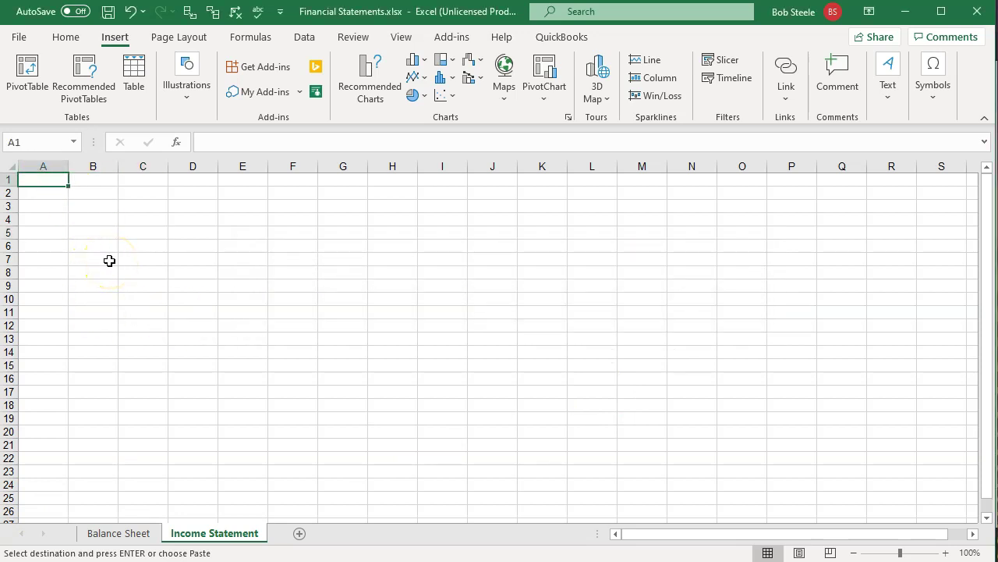
{"action": "key", "text": "ctrl+v"}
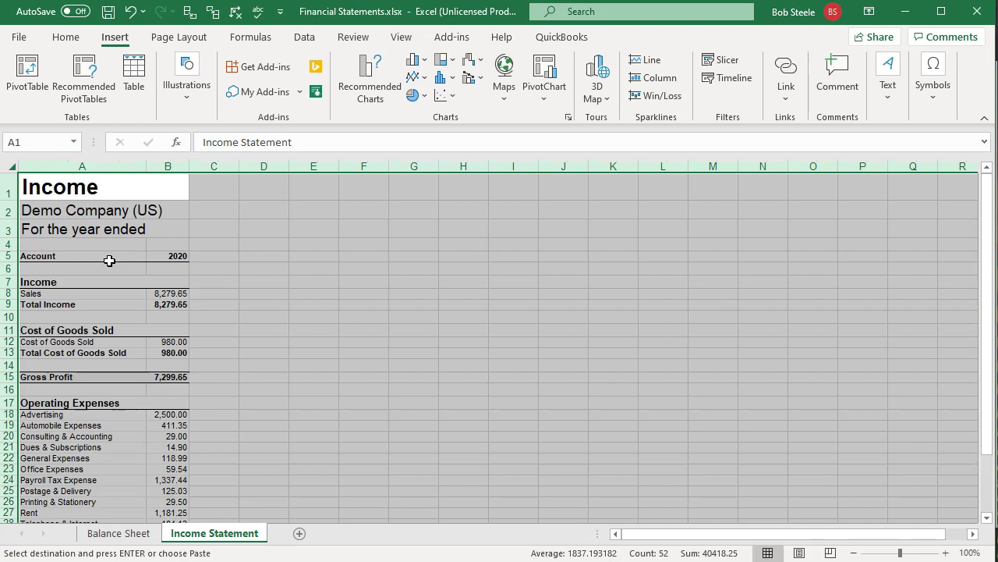
{"action": "left_click", "coordinate": [204, 385]}
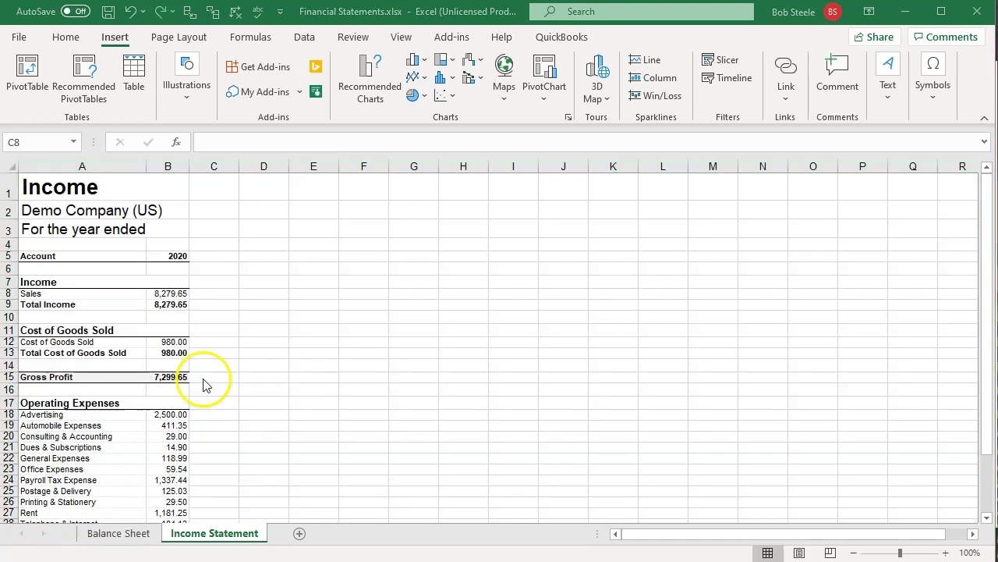
Step: Increase the height of row 3 on the Income Statement sheet so its full date heading fits on two lines
{"action": "left_click", "coordinate": [84, 230]}
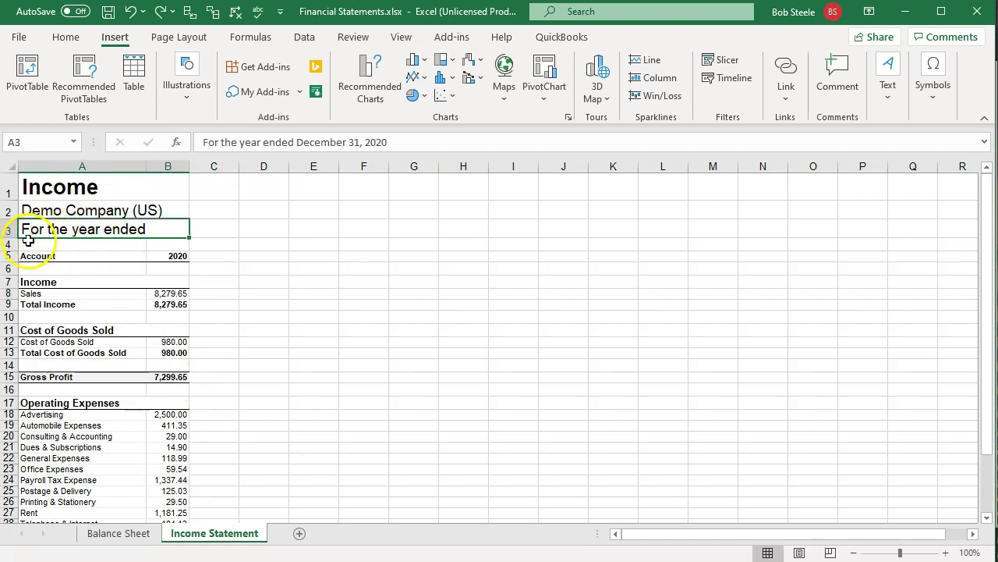
{"action": "left_click_drag", "start_coordinate": [9, 238], "coordinate": [11, 261]}
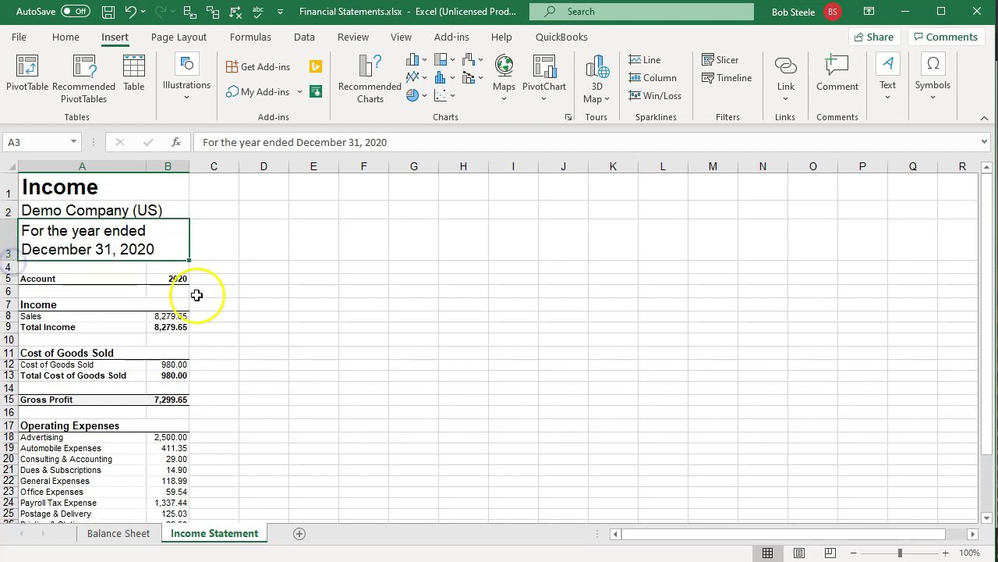
{"action": "left_click", "coordinate": [329, 317]}
{"action": "left_click_drag", "start_coordinate": [333, 322], "coordinate": [309, 325]}
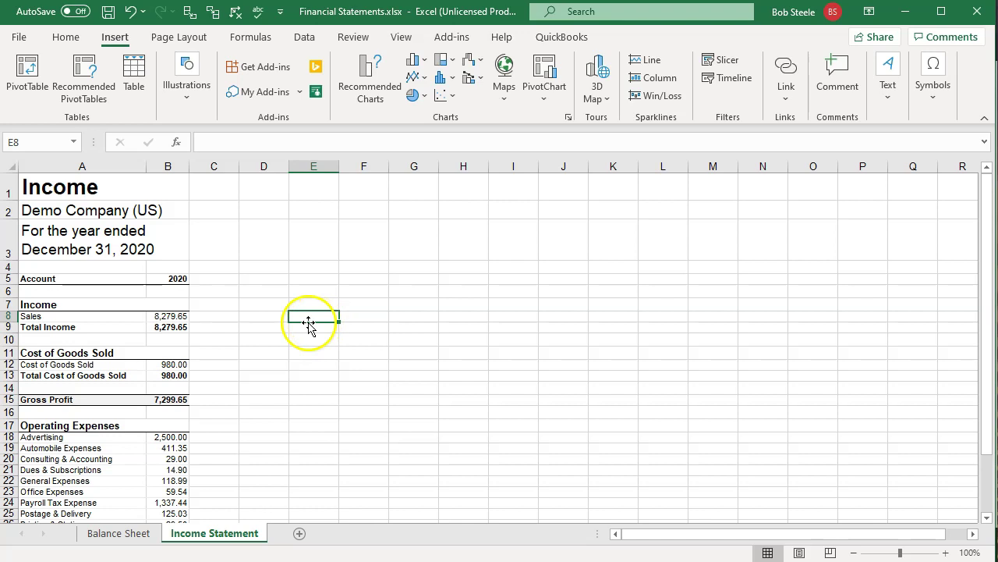
Step: Check the Balance Sheet and Income Statement sheets and insert a blank worksheet between them
{"action": "left_click", "coordinate": [136, 533]}
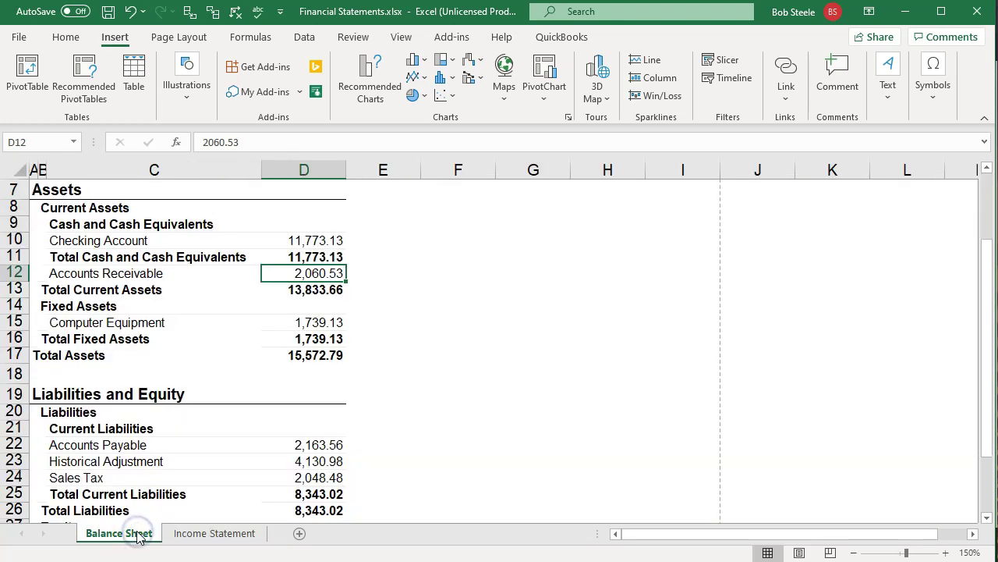
{"action": "left_click", "coordinate": [195, 533]}
{"action": "left_click", "coordinate": [136, 533]}
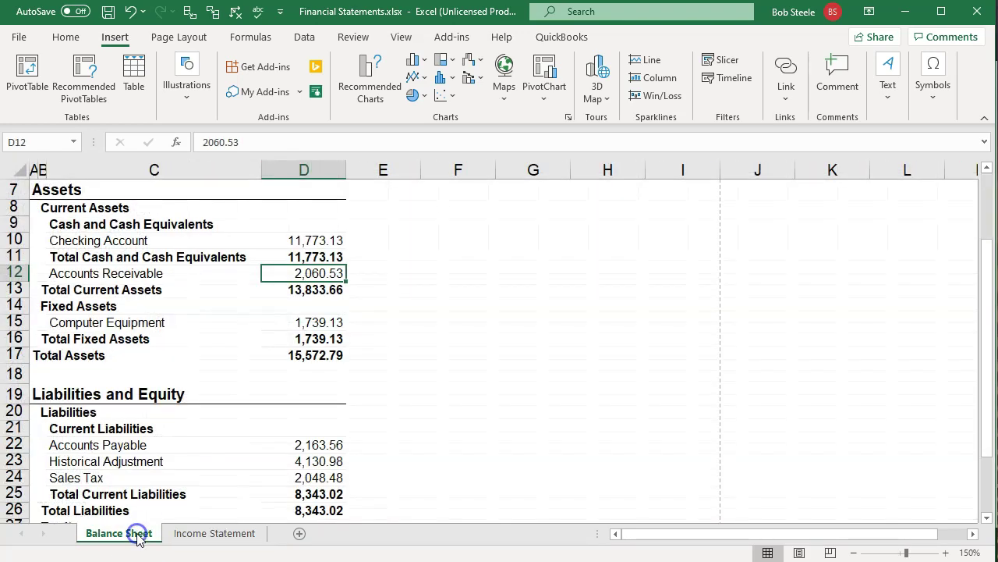
{"action": "left_click", "coordinate": [196, 535]}
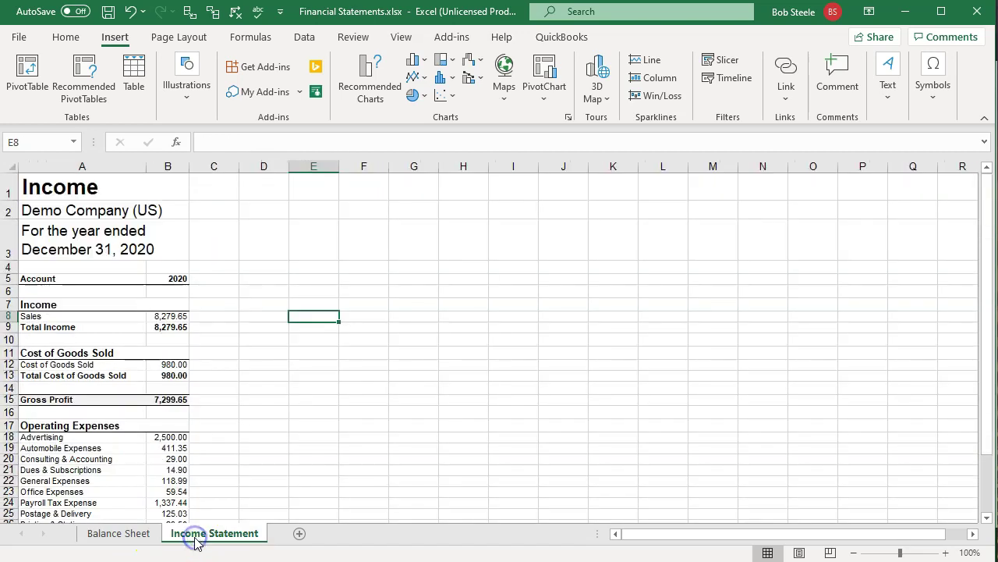
{"action": "left_click", "coordinate": [137, 533]}
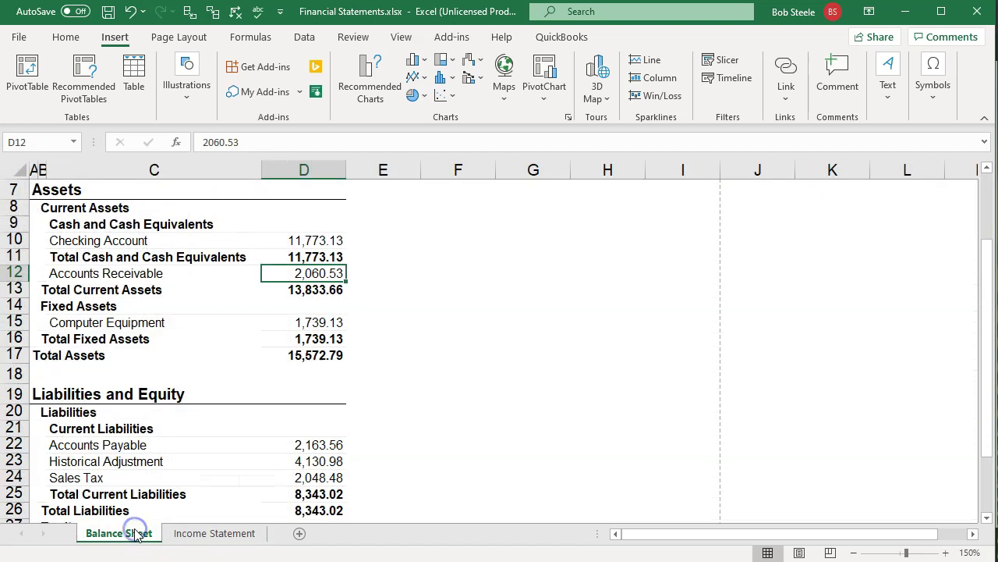
{"action": "left_click", "coordinate": [300, 534]}
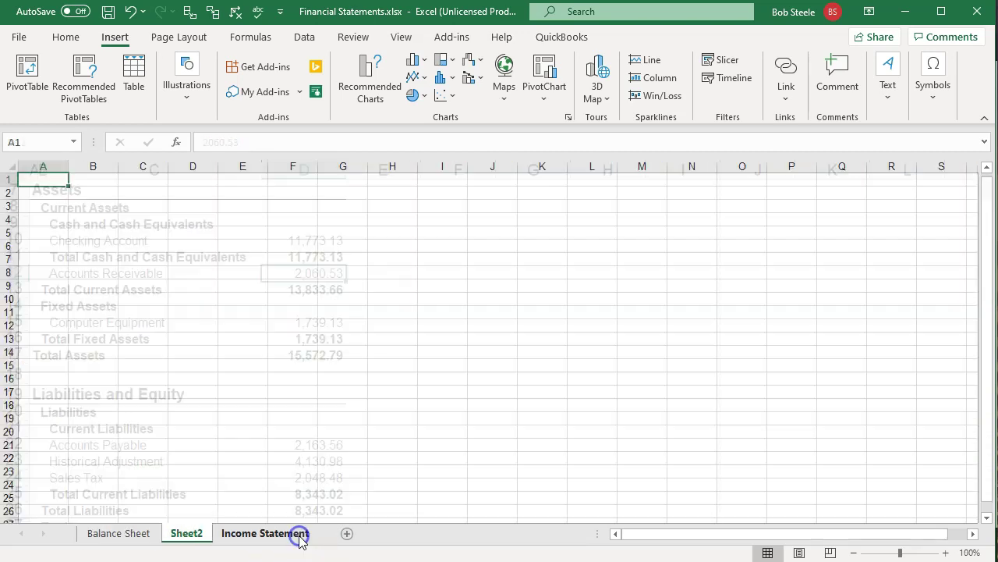
{"action": "double_click", "coordinate": [194, 534]}
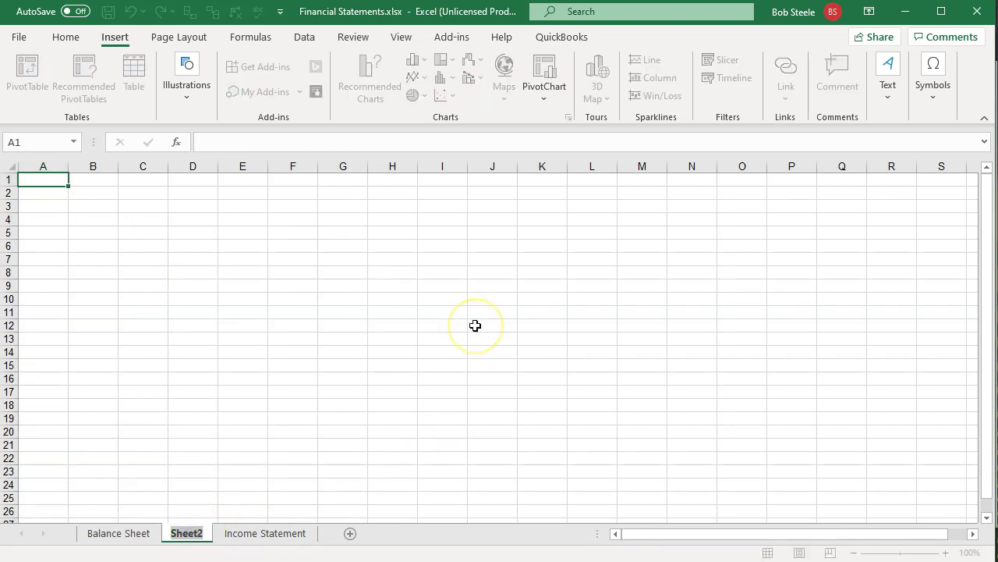
Step: Rename the original balance sheet worksheet as Balance Sheet 1 and the new blank worksheet as Balance Sheet, returning to Balance Sheet 1
{"action": "left_click", "coordinate": [121, 533]}
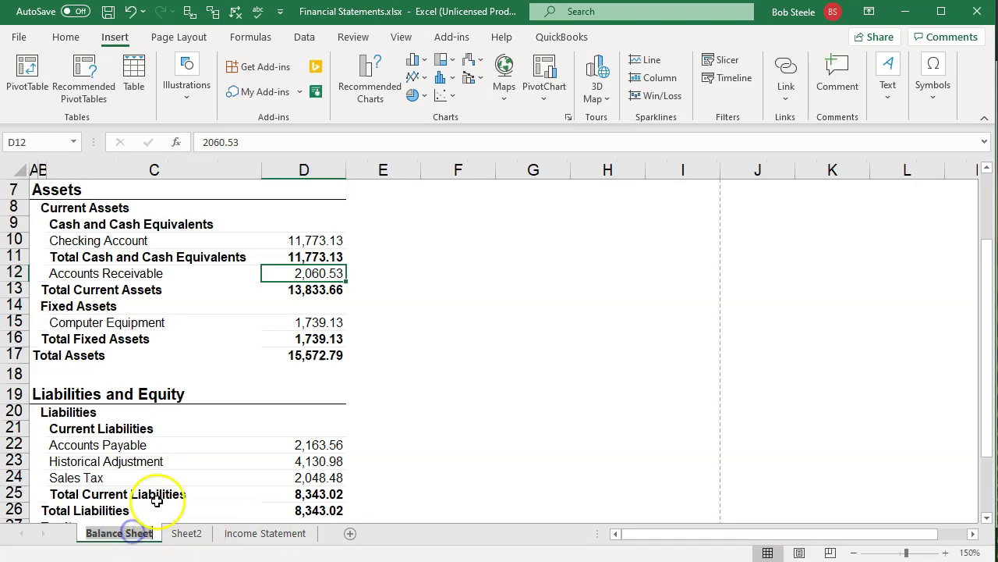
{"action": "type", "text": "1"}
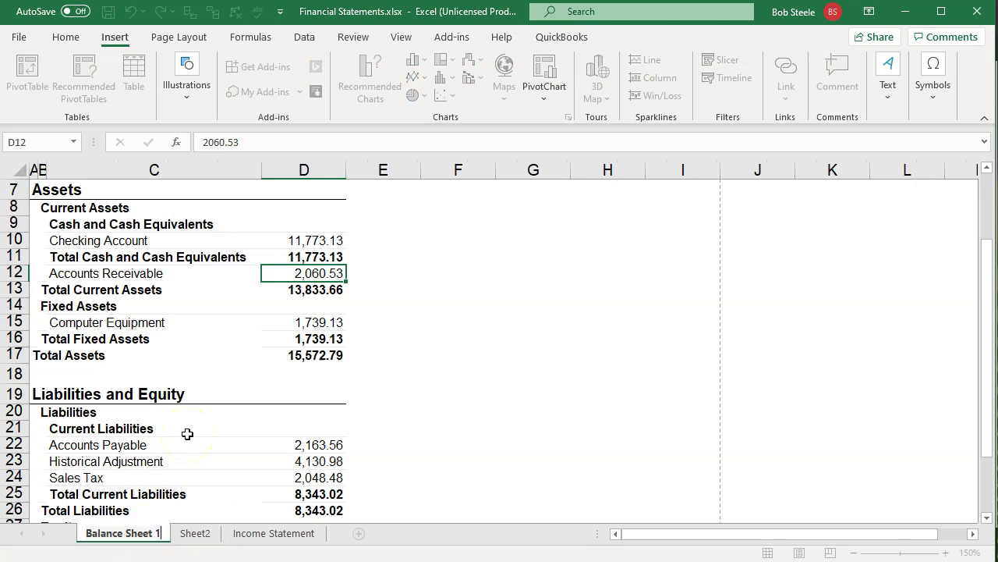
{"action": "left_click", "coordinate": [187, 434]}
{"action": "double_click", "coordinate": [201, 533]}
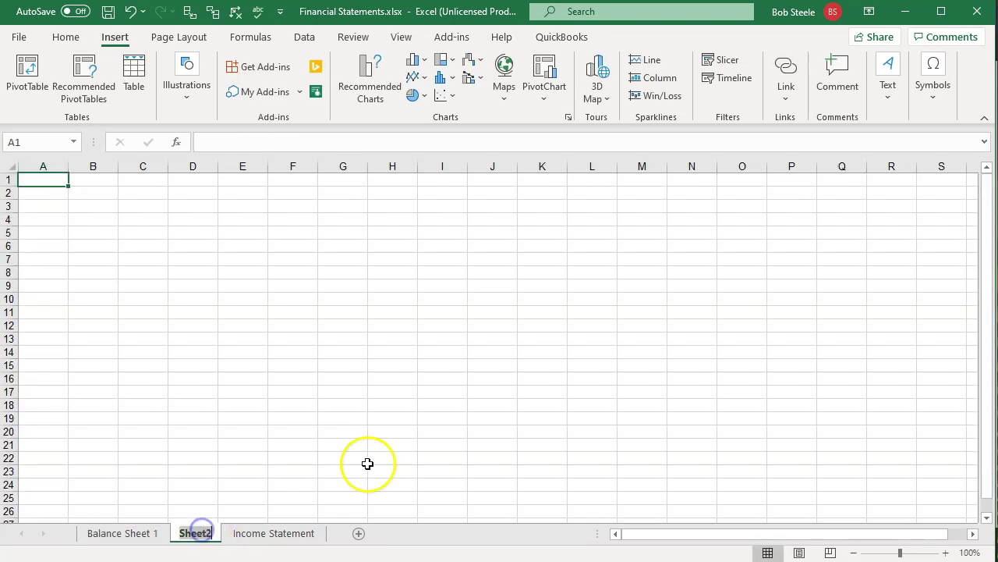
{"action": "type", "text": "Balance Sheet"}
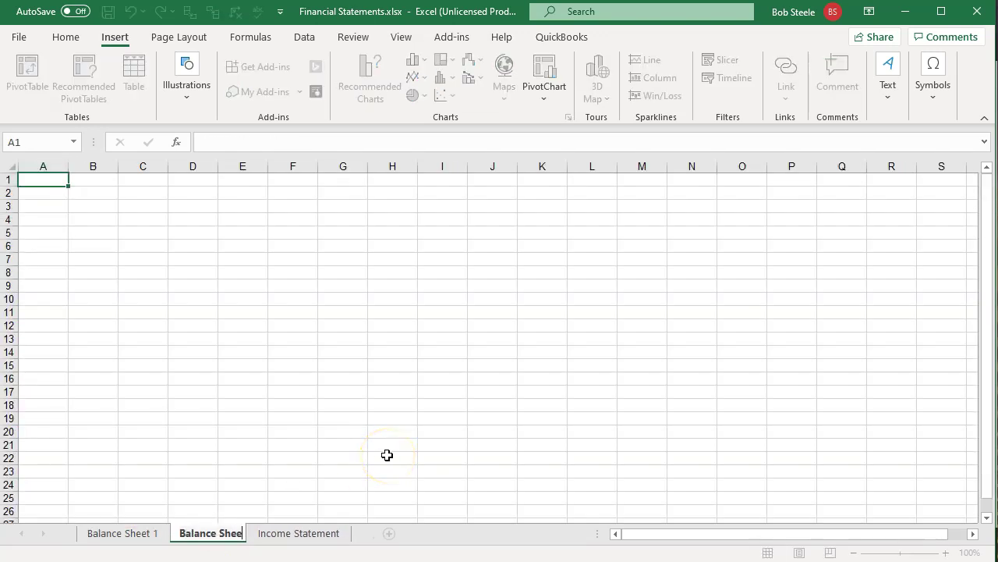
{"action": "left_click", "coordinate": [386, 457]}
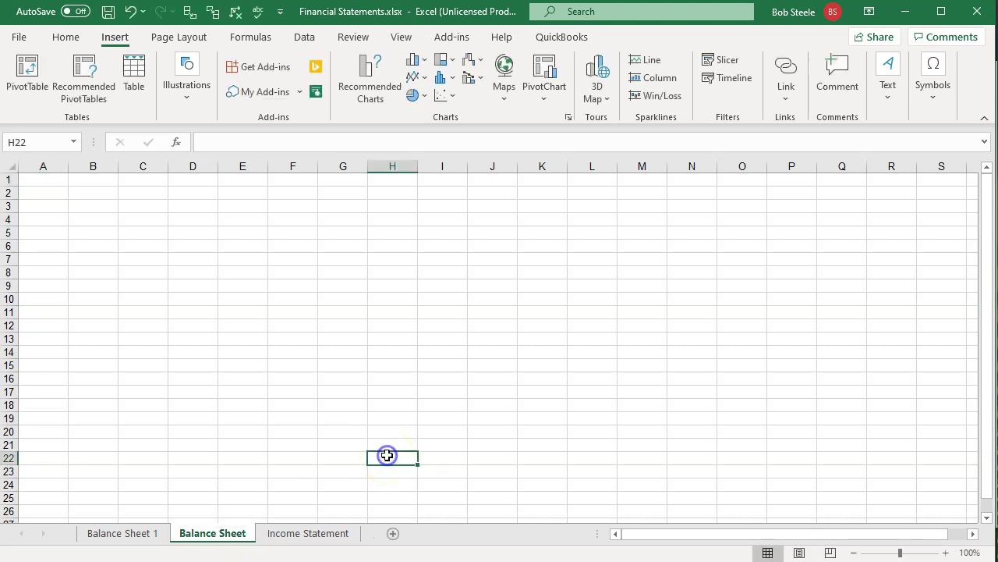
{"action": "left_click", "coordinate": [144, 537]}
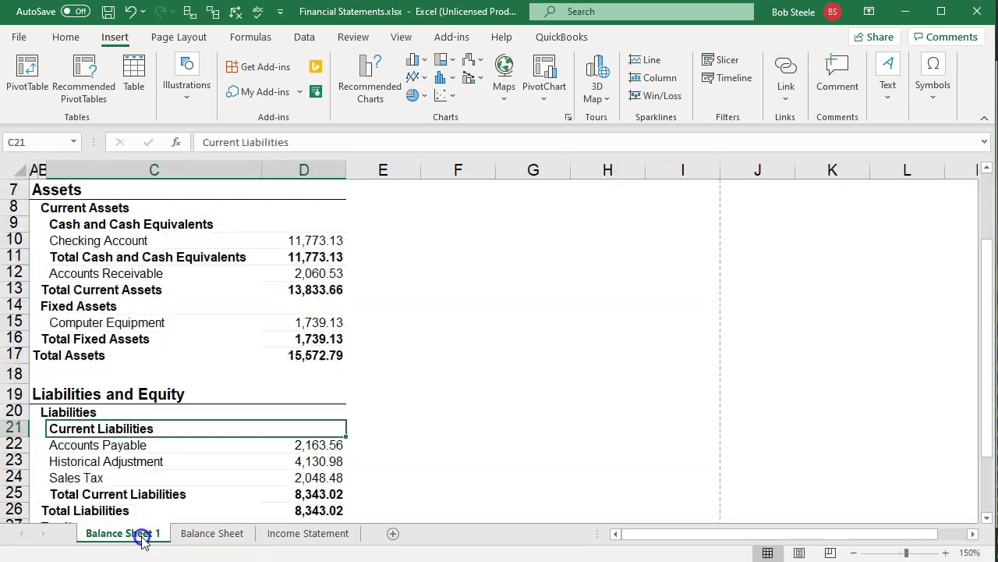
Step: Copy the entire Balance Sheet 1 worksheet and paste it into the blank Balance Sheet worksheet starting at cell A1
{"action": "left_click", "coordinate": [17, 169]}
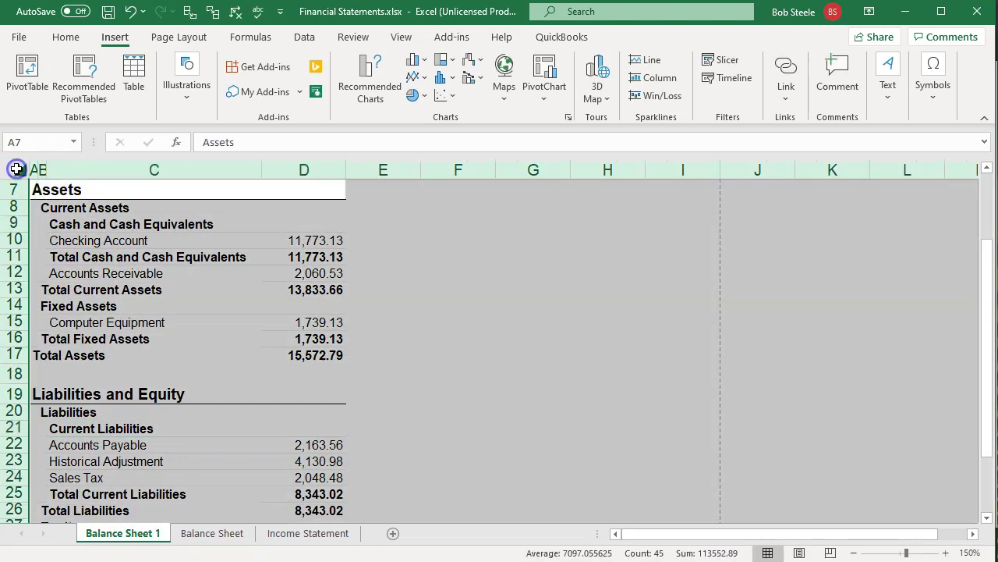
{"action": "right_click", "coordinate": [507, 328]}
{"action": "left_click", "coordinate": [519, 359]}
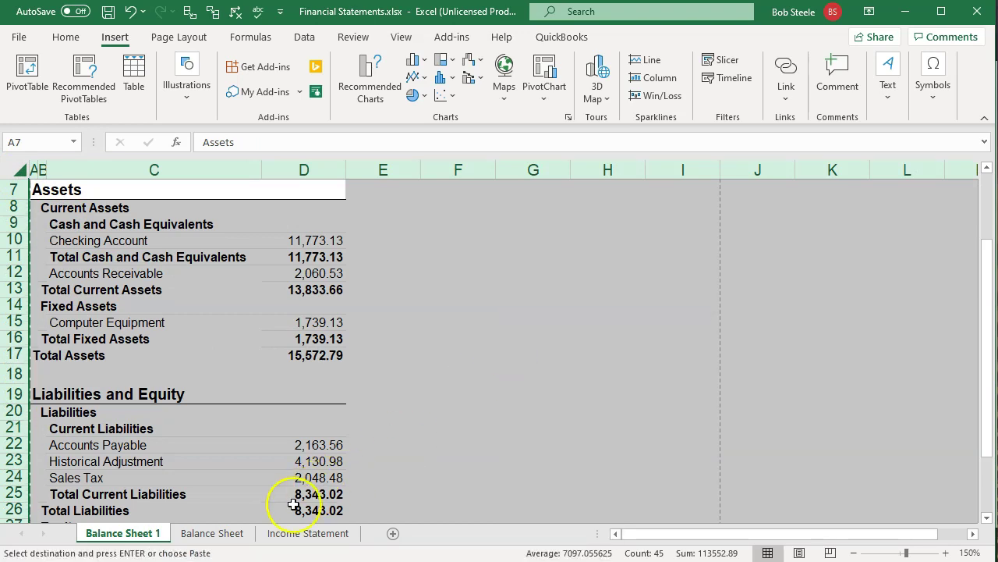
{"action": "left_click", "coordinate": [212, 533]}
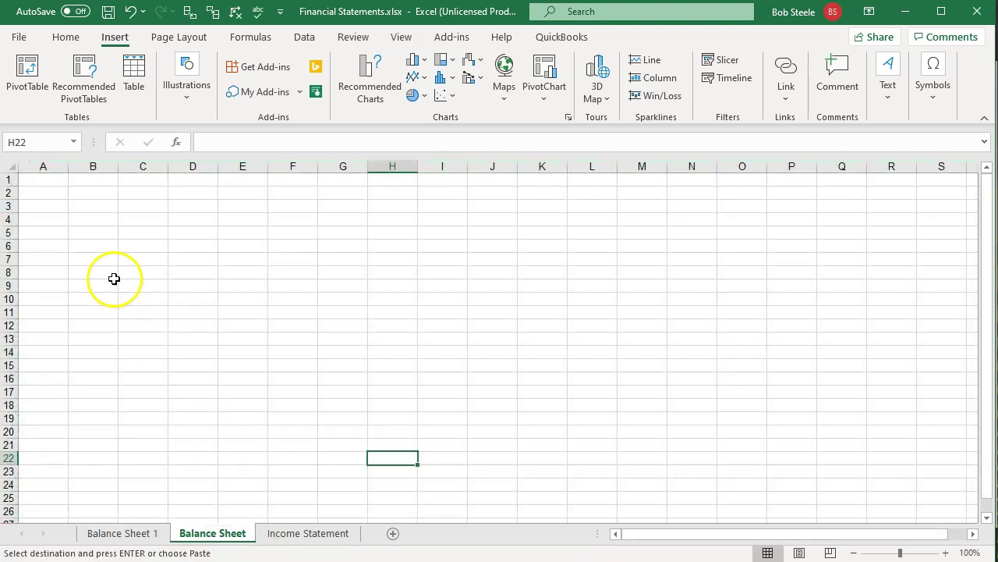
{"action": "left_click", "coordinate": [37, 181]}
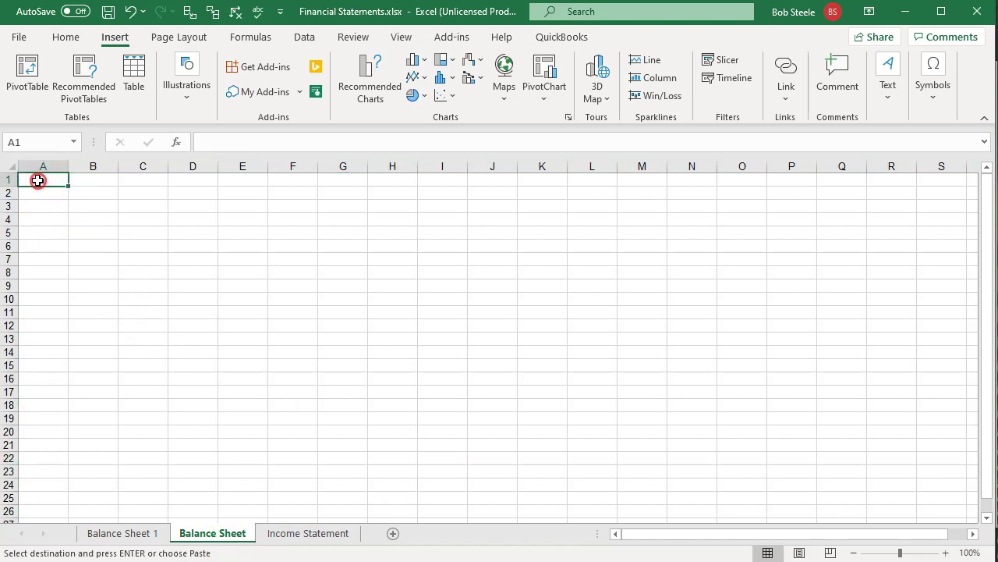
{"action": "right_click", "coordinate": [37, 180]}
{"action": "left_click", "coordinate": [78, 263]}
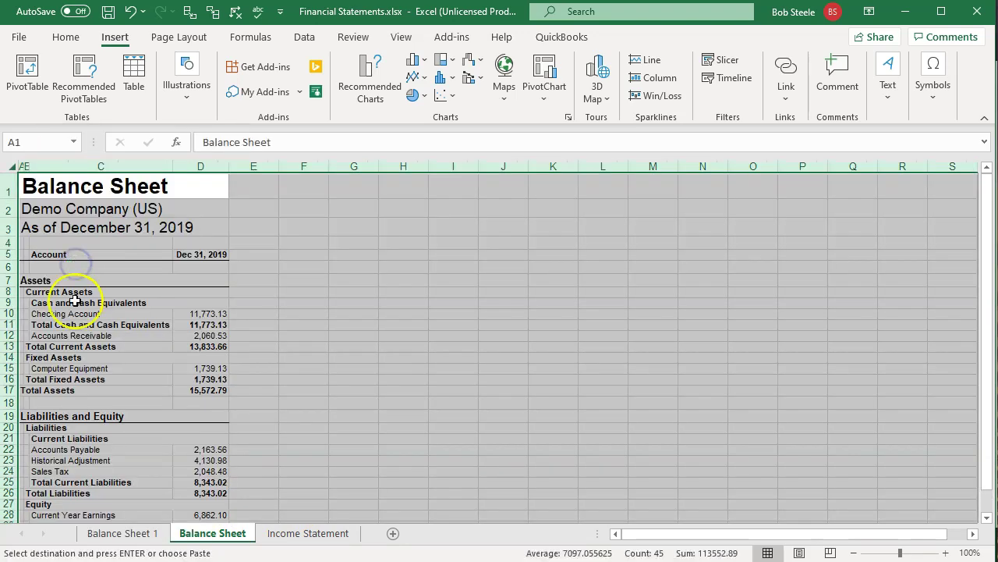
{"action": "left_click", "coordinate": [71, 313]}
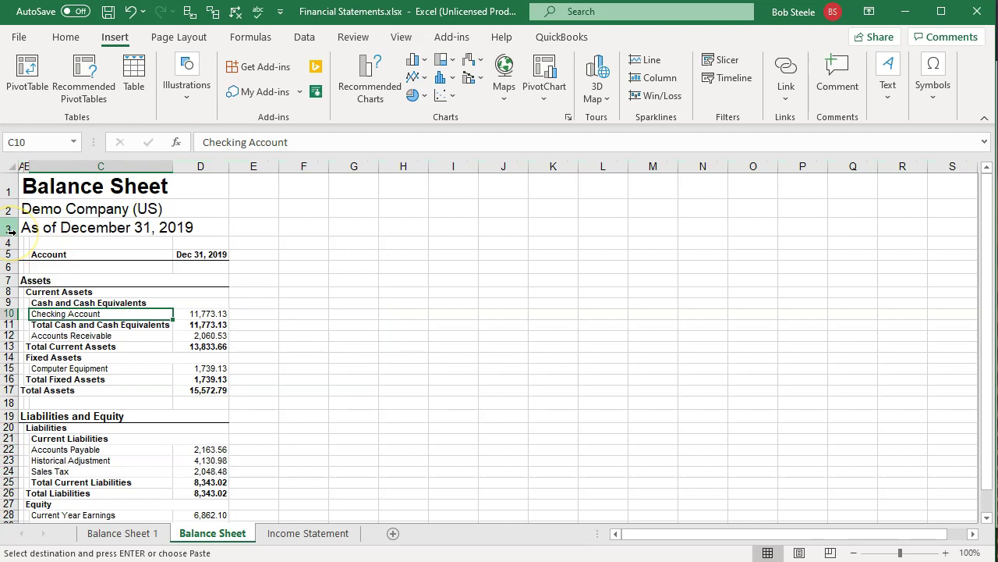
Step: Try increasing the height of row 3 on the Balance Sheet worksheet and undo the height changes
{"action": "mouse_move", "coordinate": [12, 235]}
{"action": "left_mouse_down"}
{"action": "mouse_move", "coordinate": [16, 258]}
{"action": "mouse_move", "coordinate": [17, 247]}
{"action": "left_mouse_up"}
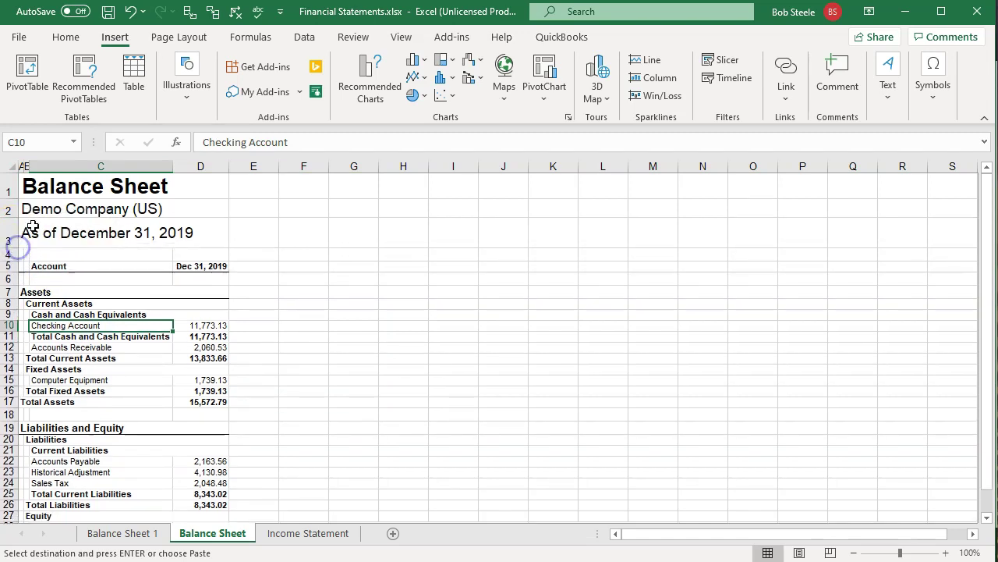
{"action": "left_click", "coordinate": [128, 14]}
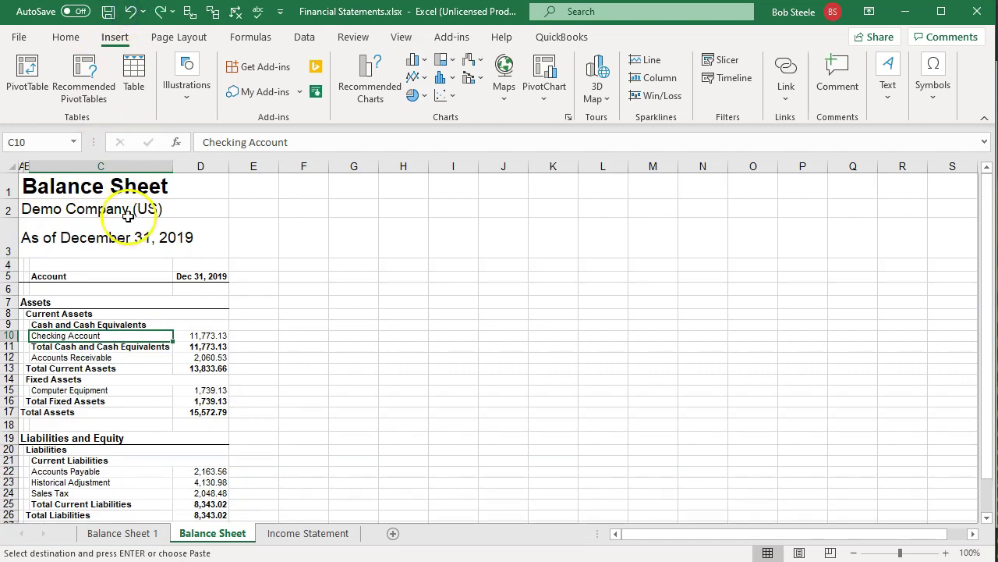
{"action": "left_click", "coordinate": [133, 14]}
{"action": "left_click", "coordinate": [125, 370]}
Step: Delete the original Balance Sheet 1 worksheet
{"action": "left_click", "coordinate": [121, 532]}
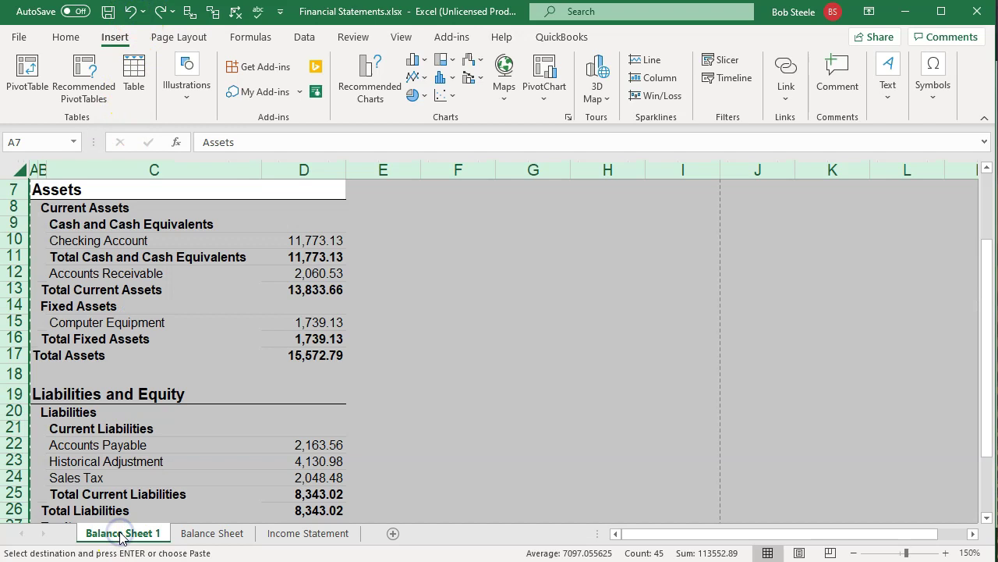
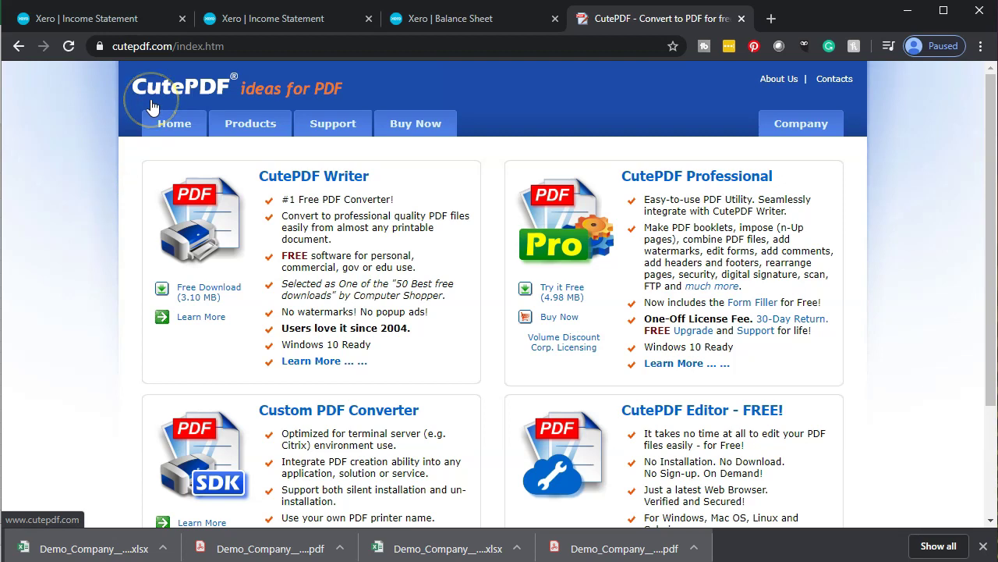
Step: Look over the CutePDF website in the browser, view the page's print settings with CutePDF Writer as destination, and cancel printing
{"action": "left_click", "coordinate": [62, 228]}
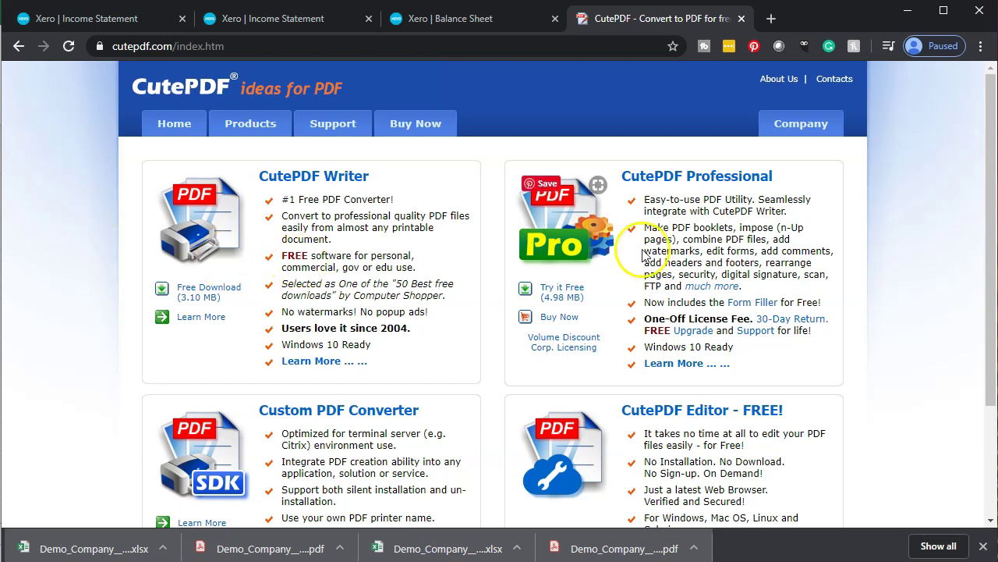
{"action": "scroll", "coordinate": [686, 265], "scroll_direction": "down", "scroll_amount": 2}
{"action": "scroll", "coordinate": [706, 279], "scroll_direction": "up", "scroll_amount": 2}
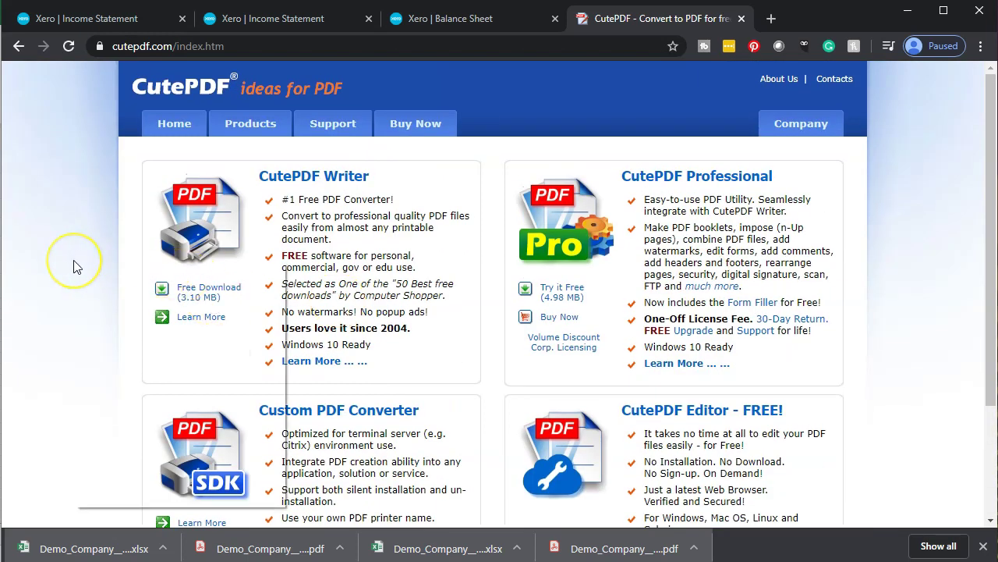
{"action": "right_click", "coordinate": [74, 266]}
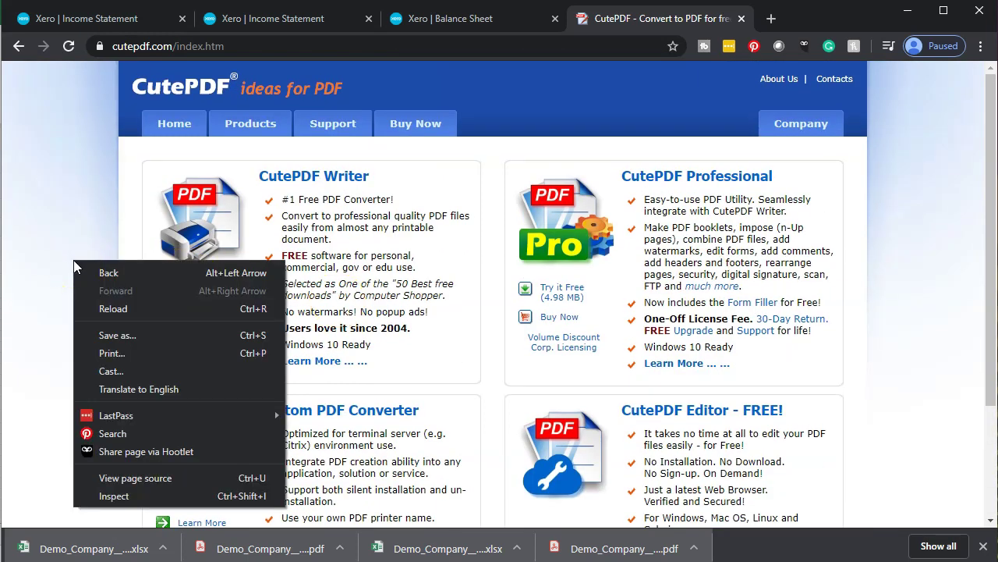
{"action": "left_click", "coordinate": [98, 351]}
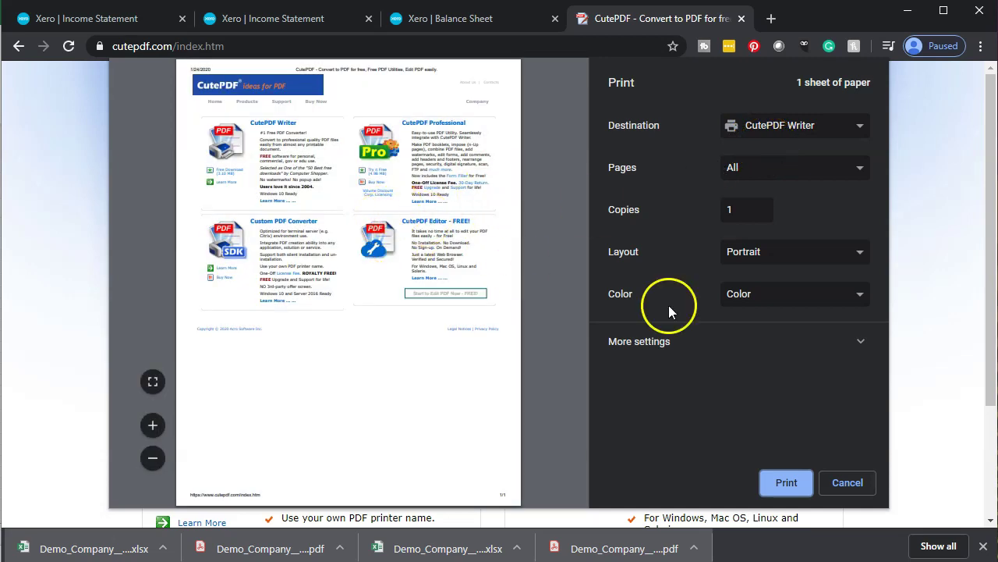
{"action": "left_click", "coordinate": [841, 479]}
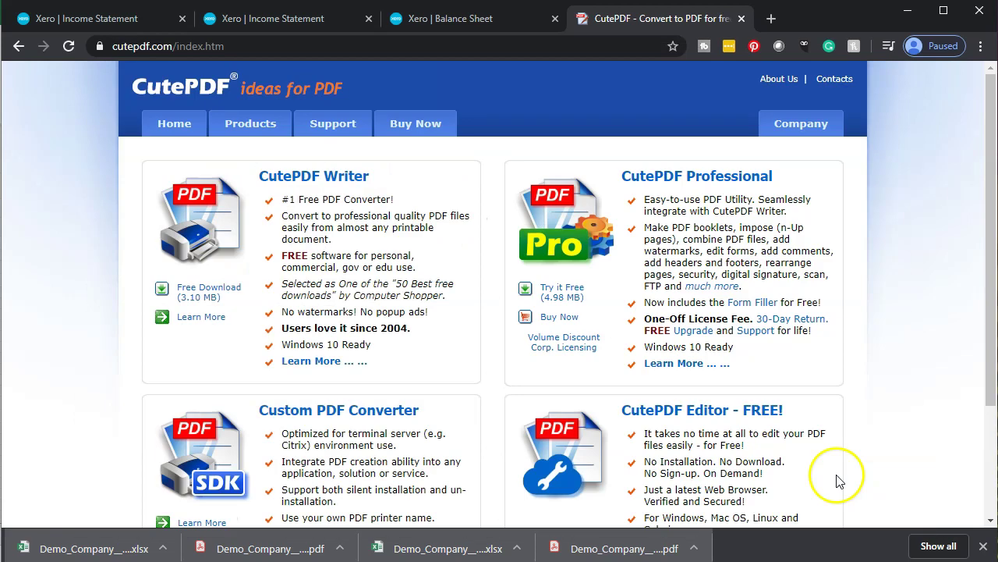
Step: Switch to the Financial Statements workbook in Excel and choose CutePDF Writer as its printer
{"action": "mouse_move", "coordinate": [511, 554]}
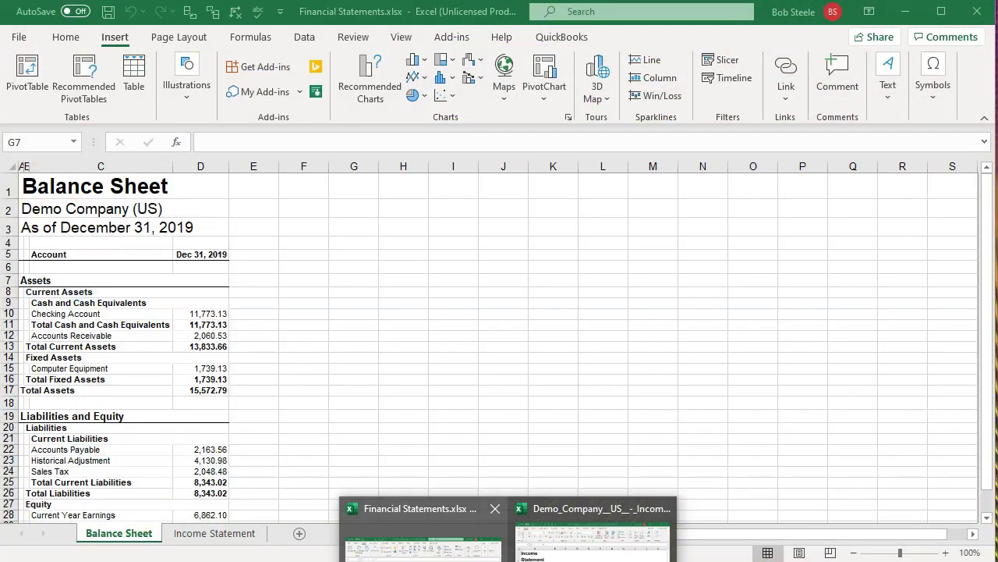
{"action": "left_click", "coordinate": [421, 546]}
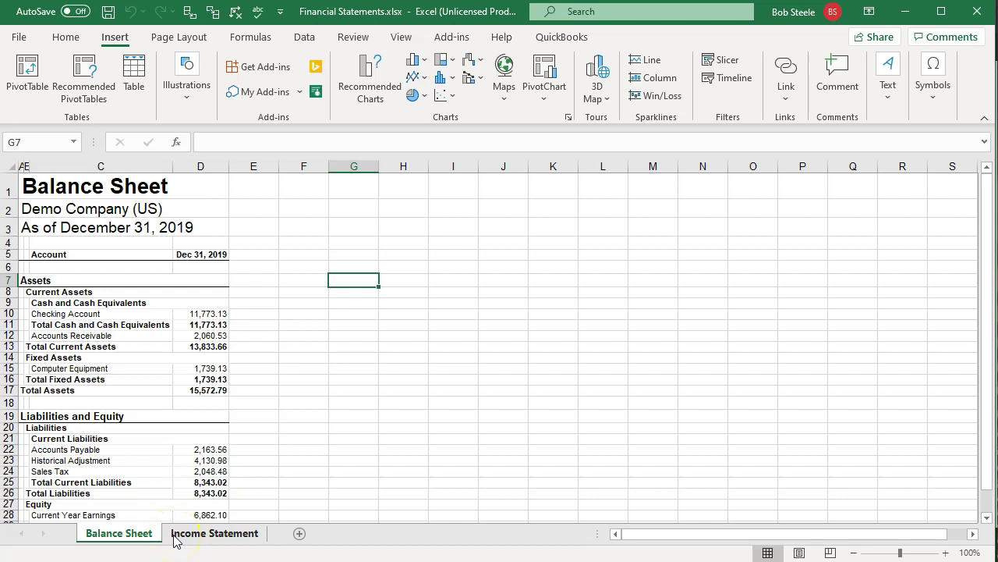
{"action": "left_click", "coordinate": [181, 419]}
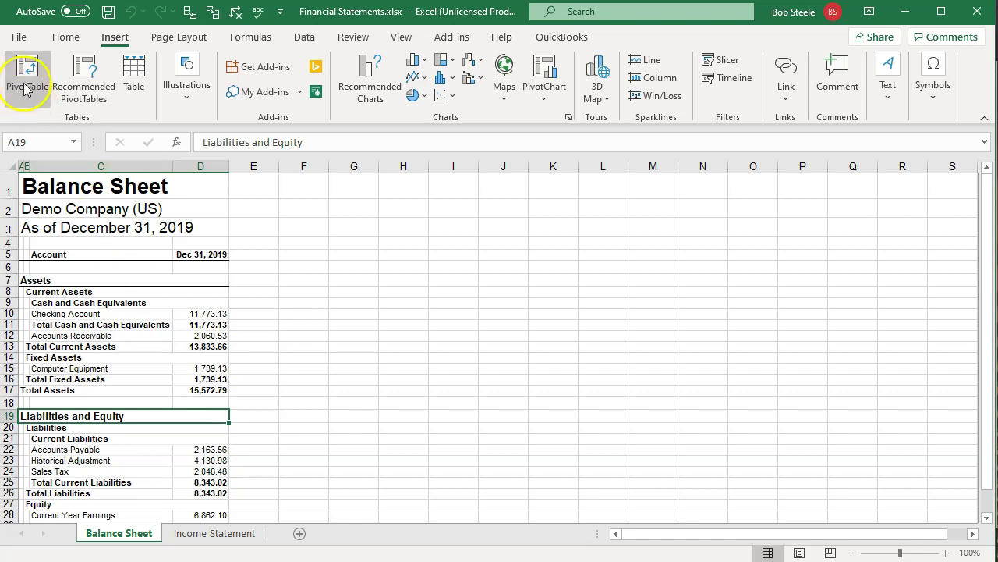
{"action": "left_click", "coordinate": [22, 38]}
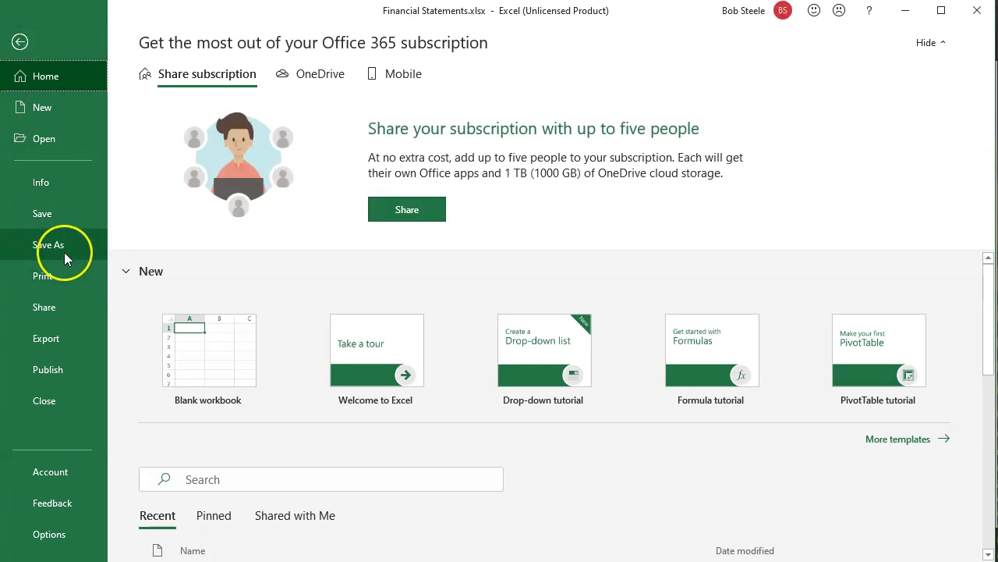
{"action": "left_click", "coordinate": [68, 281]}
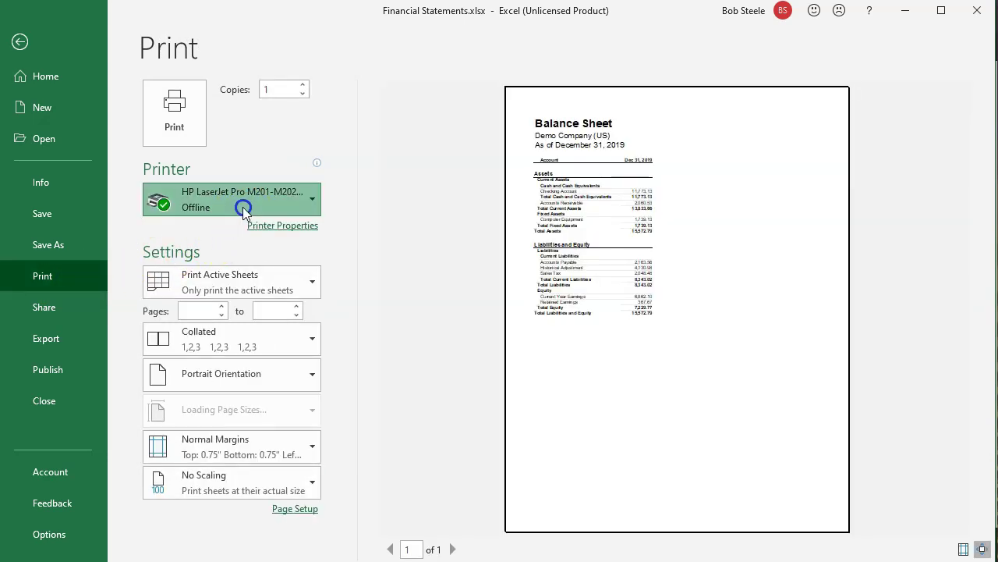
{"action": "left_click", "coordinate": [244, 209]}
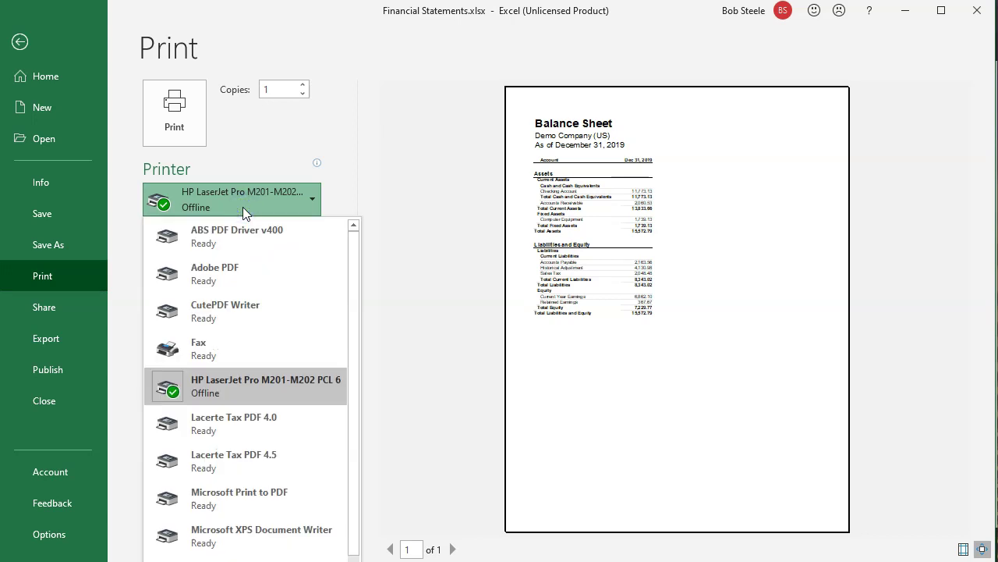
{"action": "left_click", "coordinate": [238, 312]}
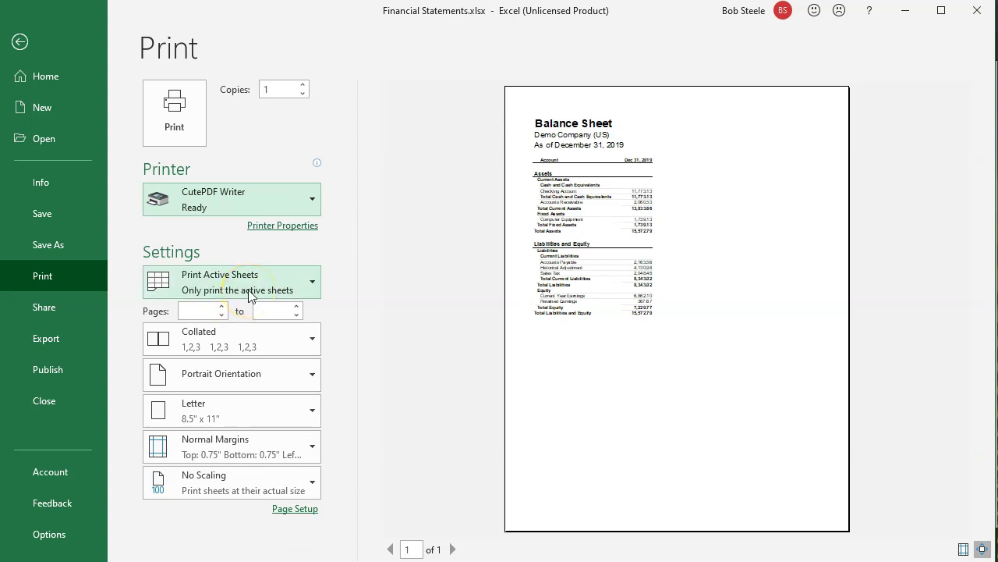
Step: Set the print scope to the entire workbook, preview the second page, and return to the worksheet
{"action": "left_click", "coordinate": [310, 285]}
{"action": "left_click", "coordinate": [266, 366]}
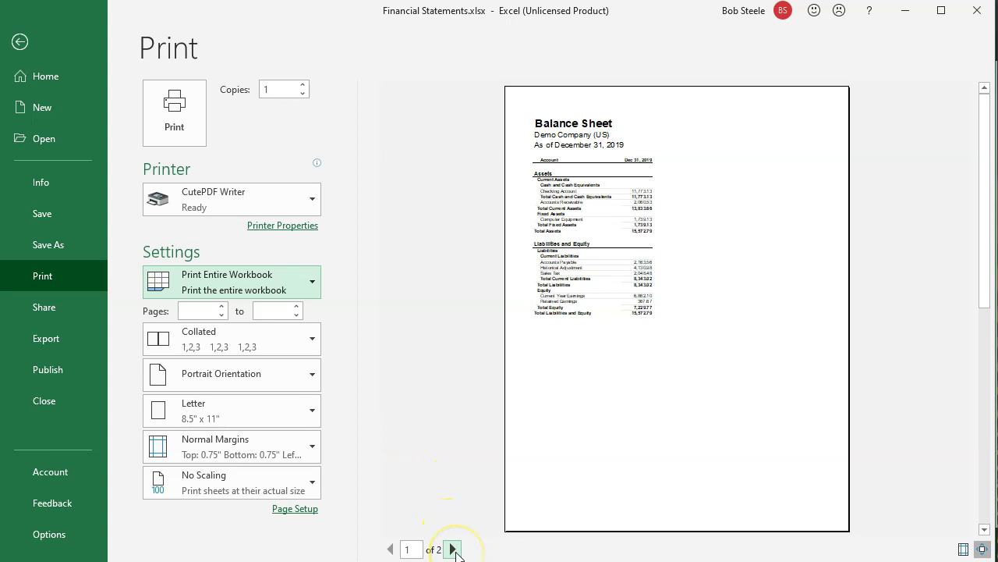
{"action": "left_click", "coordinate": [453, 549]}
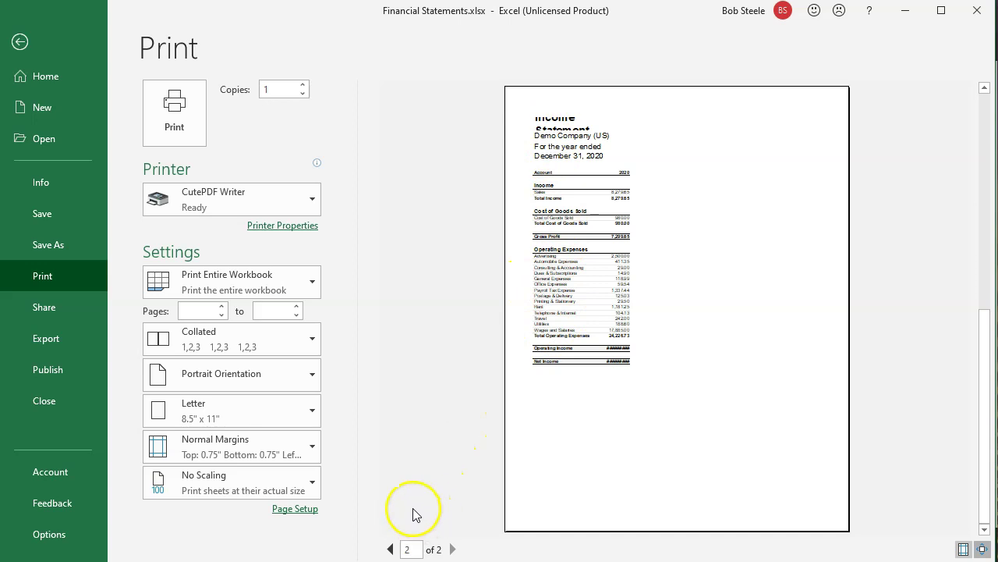
{"action": "left_click", "coordinate": [23, 42]}
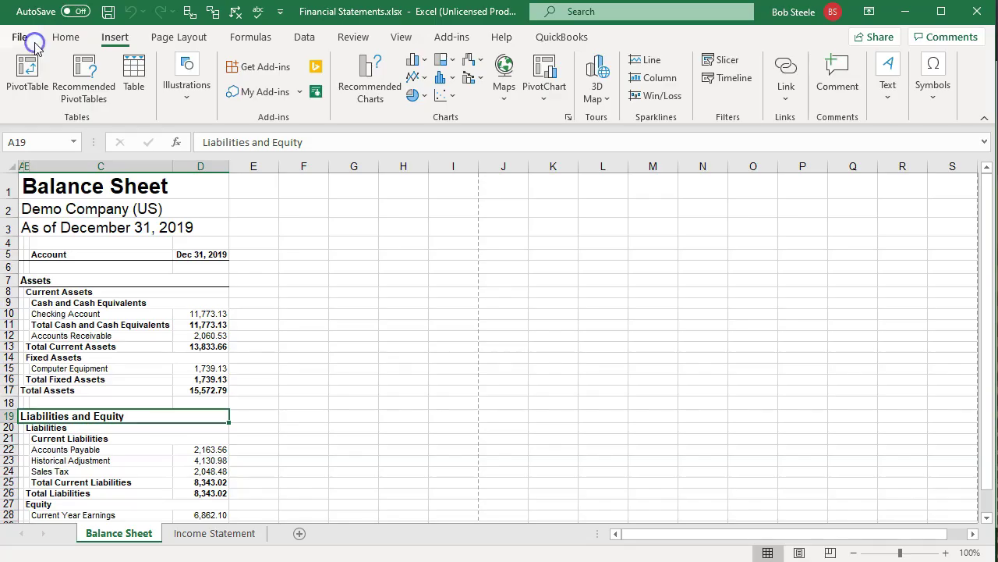
Step: Adjust rows 1 and 2 on the Income Statement sheet to the same height and check that sheet's page in the print preview
{"action": "left_click", "coordinate": [211, 535]}
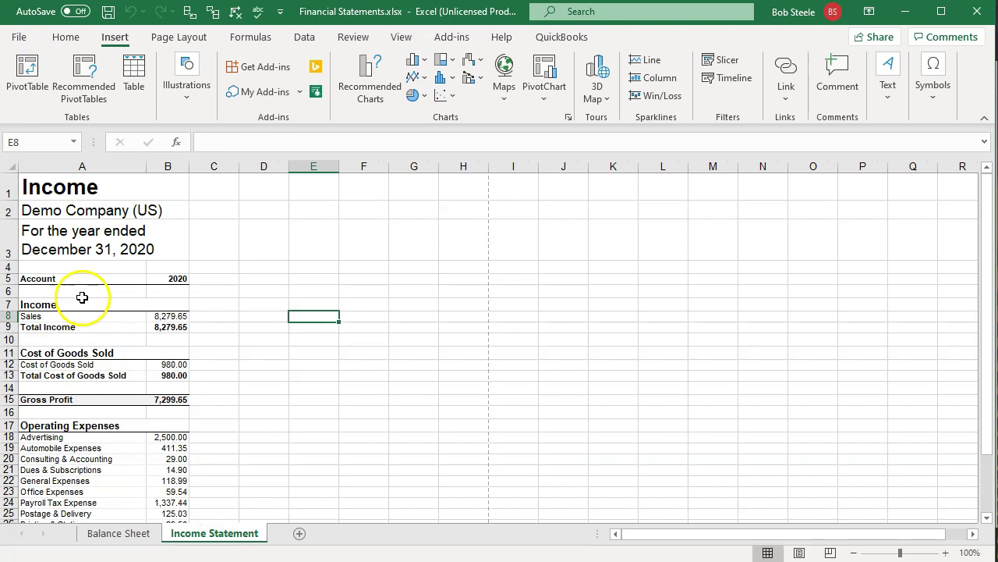
{"action": "left_click_drag", "start_coordinate": [9, 190], "coordinate": [10, 228]}
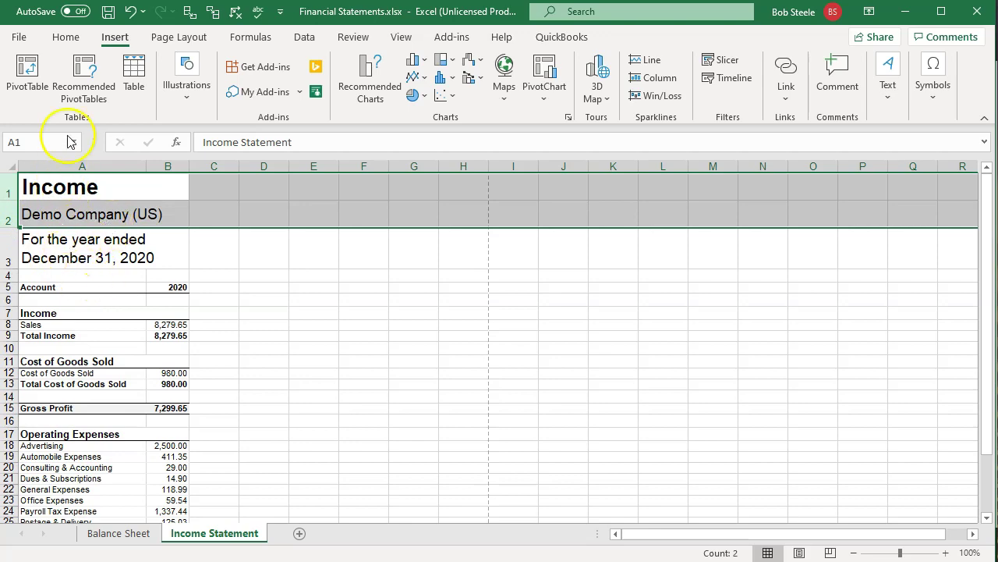
{"action": "left_click", "coordinate": [19, 37]}
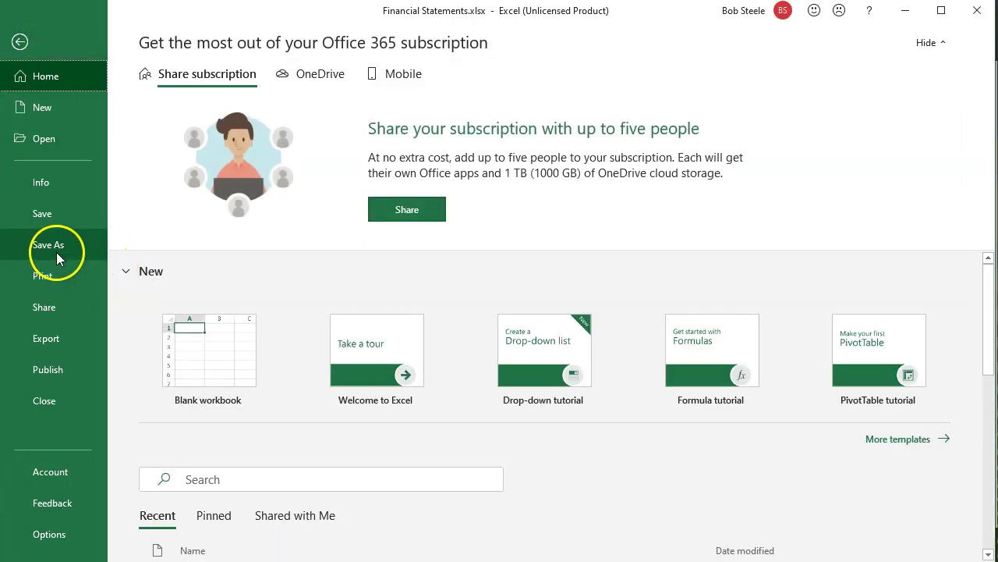
{"action": "left_click", "coordinate": [55, 277]}
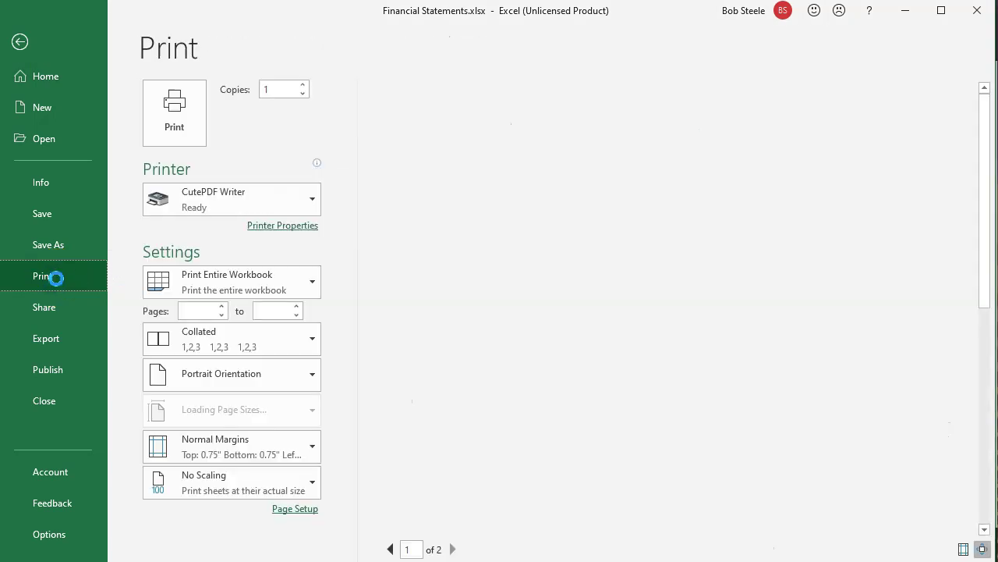
{"action": "left_click", "coordinate": [453, 549]}
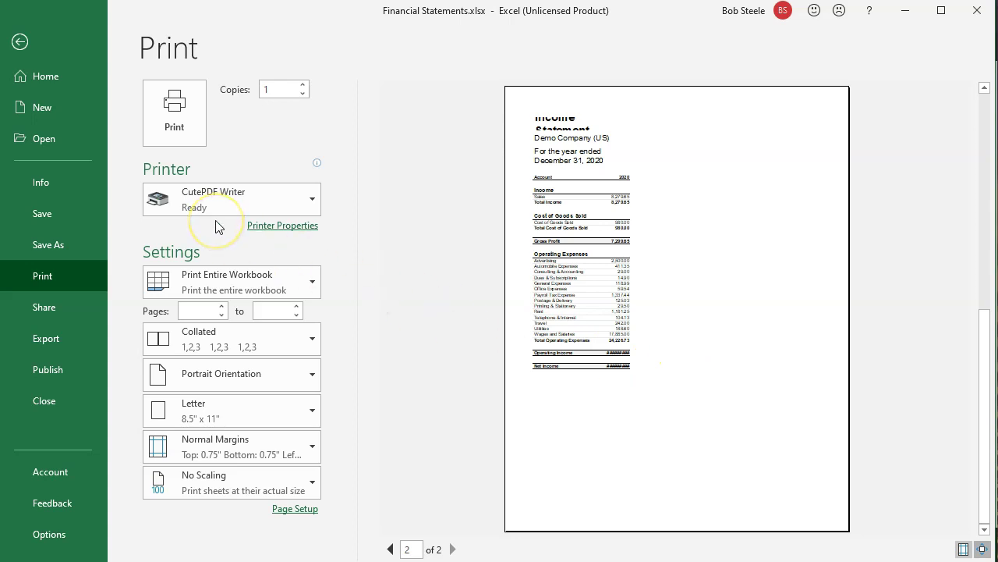
Step: Print the entire workbook with CutePDF Writer, saving it as Financial Statements.pdf in the Section 1 folder of Xero Course Data
{"action": "left_click", "coordinate": [191, 136]}
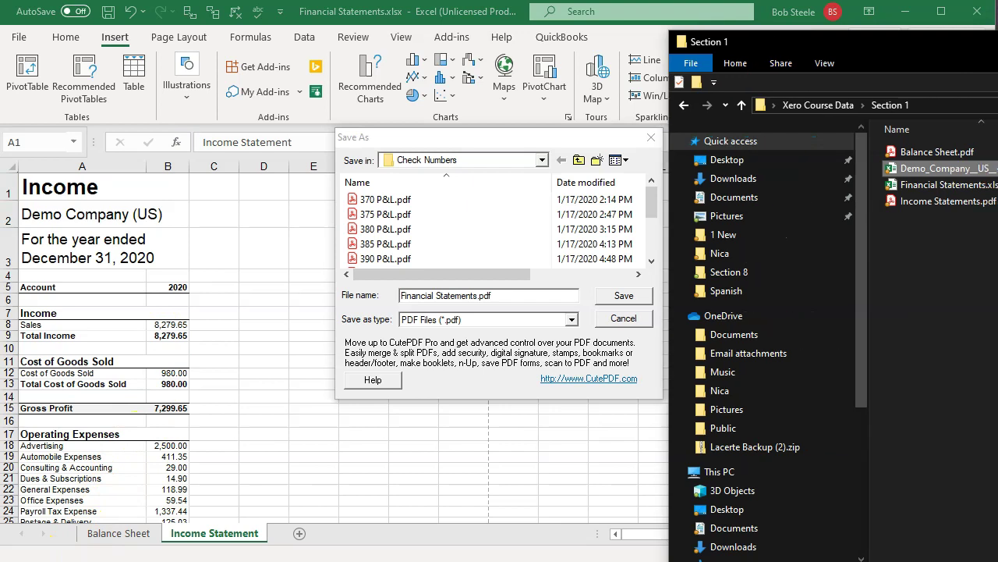
{"action": "left_click", "coordinate": [544, 162]}
{"action": "left_click", "coordinate": [544, 162]}
{"action": "left_click", "coordinate": [544, 162]}
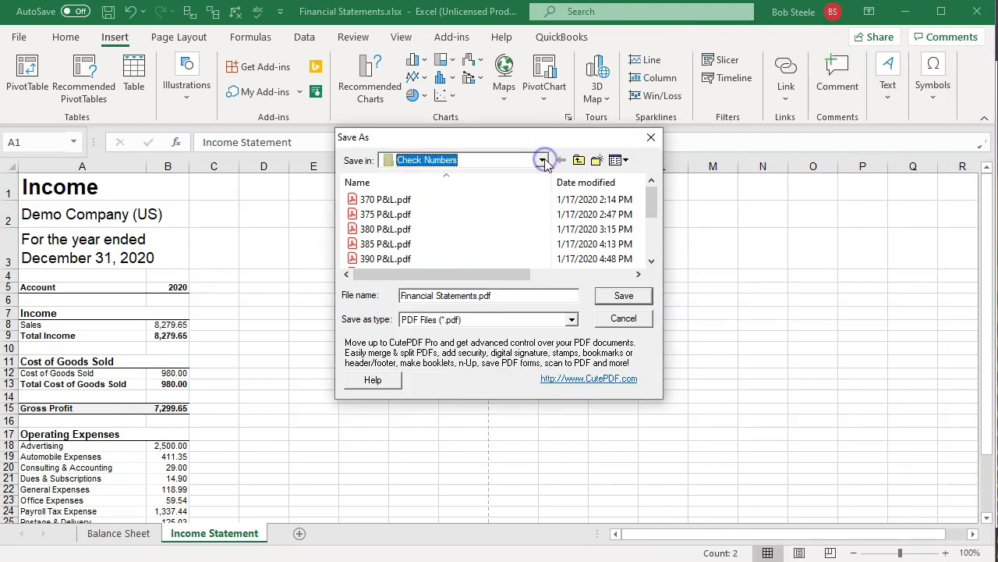
{"action": "left_click", "coordinate": [544, 162]}
{"action": "left_click", "coordinate": [436, 512]}
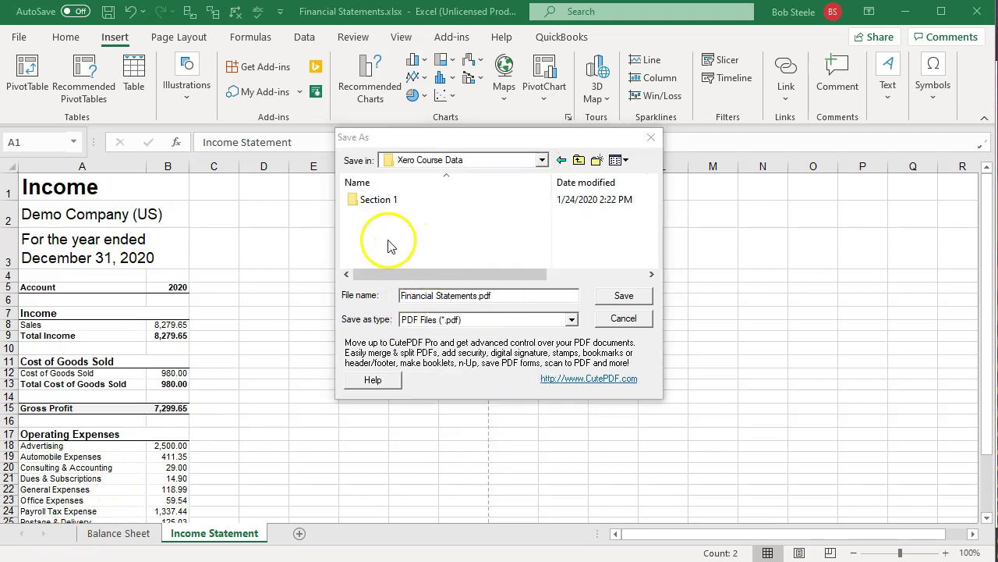
{"action": "double_click", "coordinate": [379, 200]}
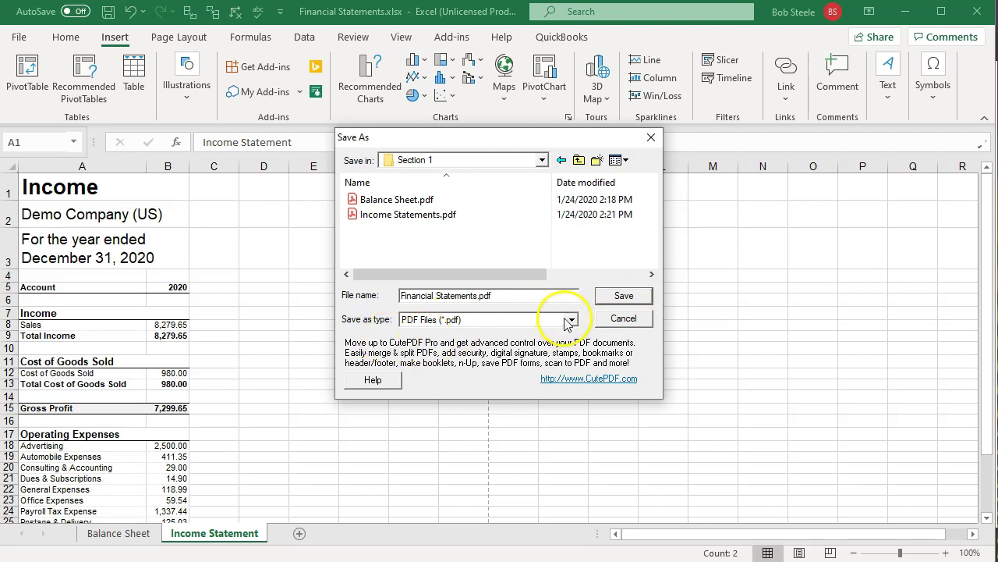
{"action": "left_click", "coordinate": [622, 295]}
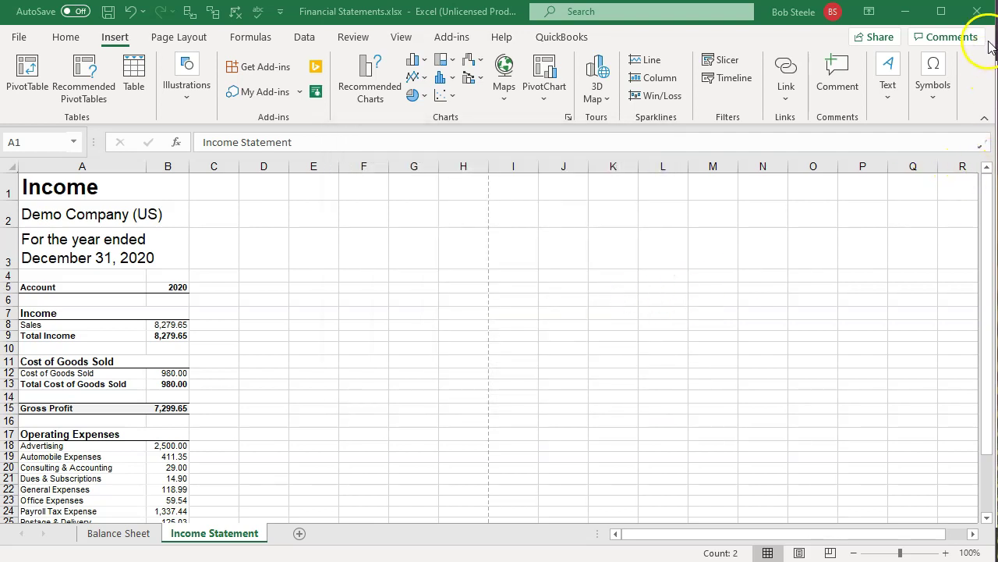
Step: Close the Financial Statements workbook with its changes saved and bring the Section 1 folder window fully into view
{"action": "left_click", "coordinate": [982, 14]}
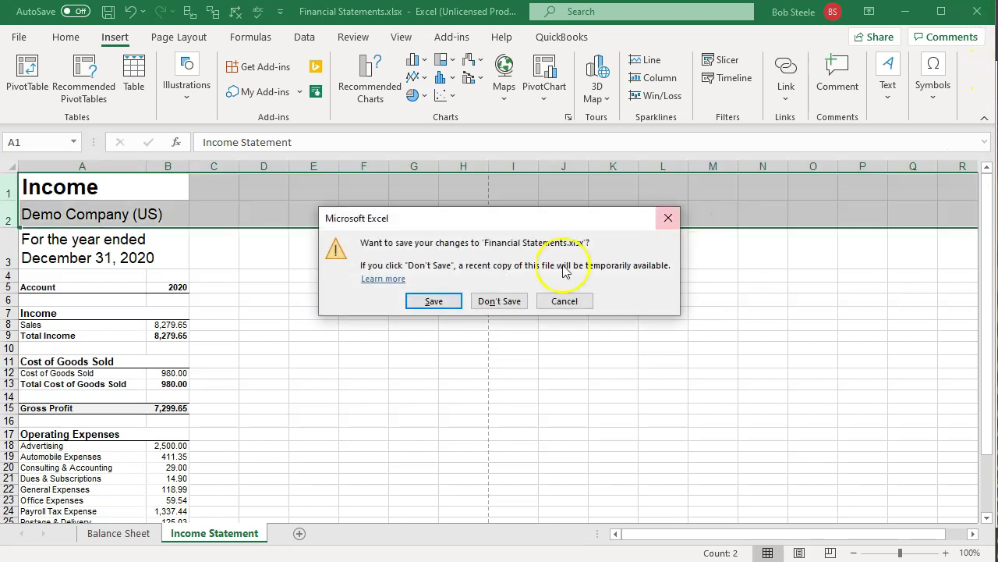
{"action": "left_click", "coordinate": [437, 303]}
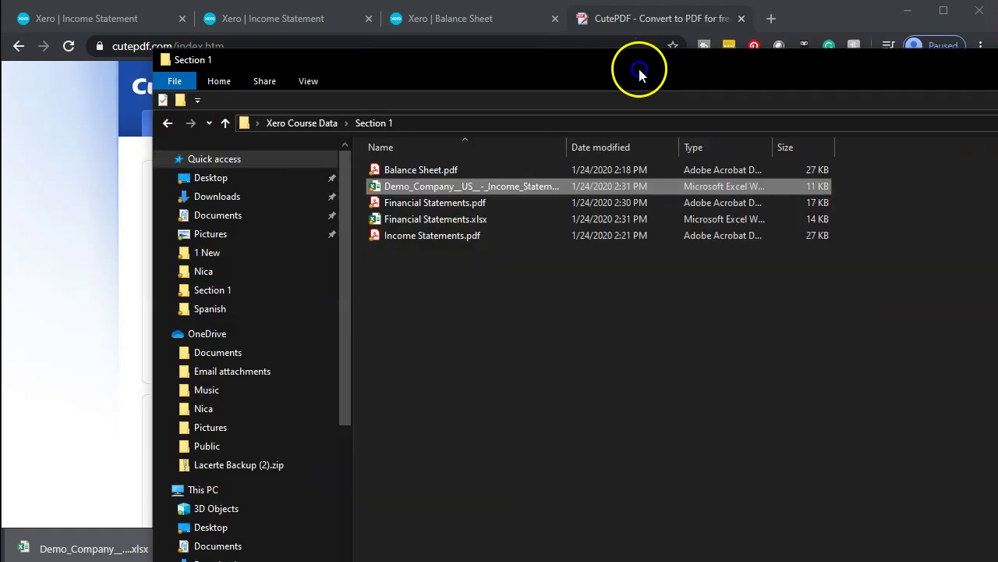
{"action": "left_click_drag", "start_coordinate": [509, 45], "coordinate": [493, 39]}
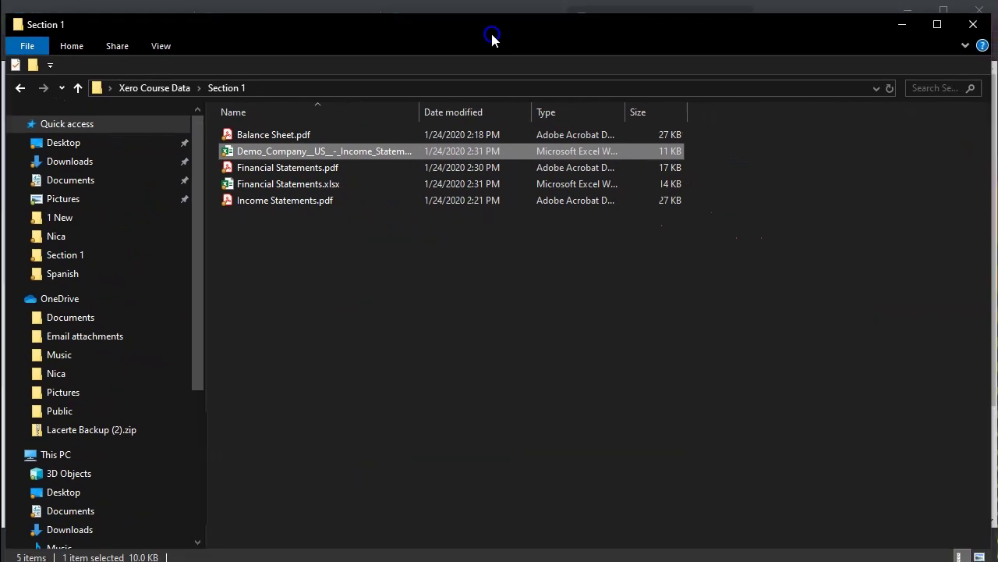
Step: Delete the exported Demo Company Income Statement Excel file from the Section 1 folder
{"action": "left_click", "coordinate": [287, 271]}
{"action": "left_click", "coordinate": [288, 154]}
{"action": "key", "text": "Delete"}
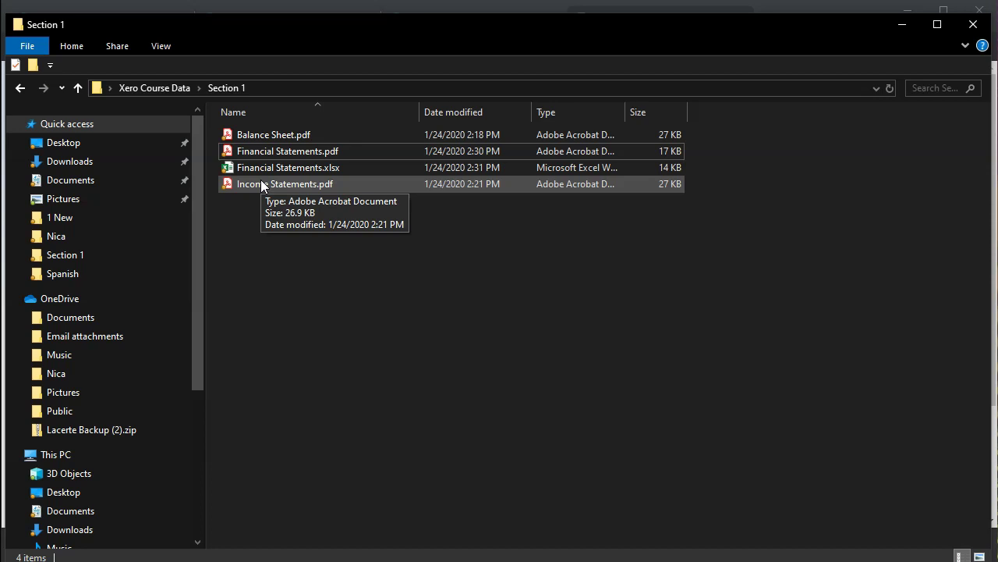
Step: Create a folder named Financial Statements in Section 1 and move Balance Sheet.pdf and Income Statements.pdf into it
{"action": "left_click", "coordinate": [260, 238]}
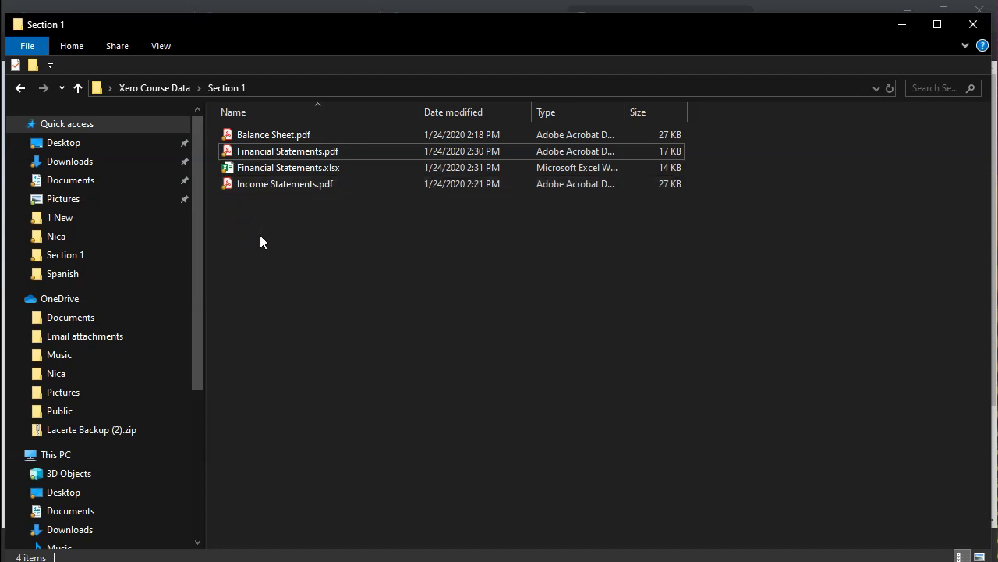
{"action": "right_click", "coordinate": [260, 234]}
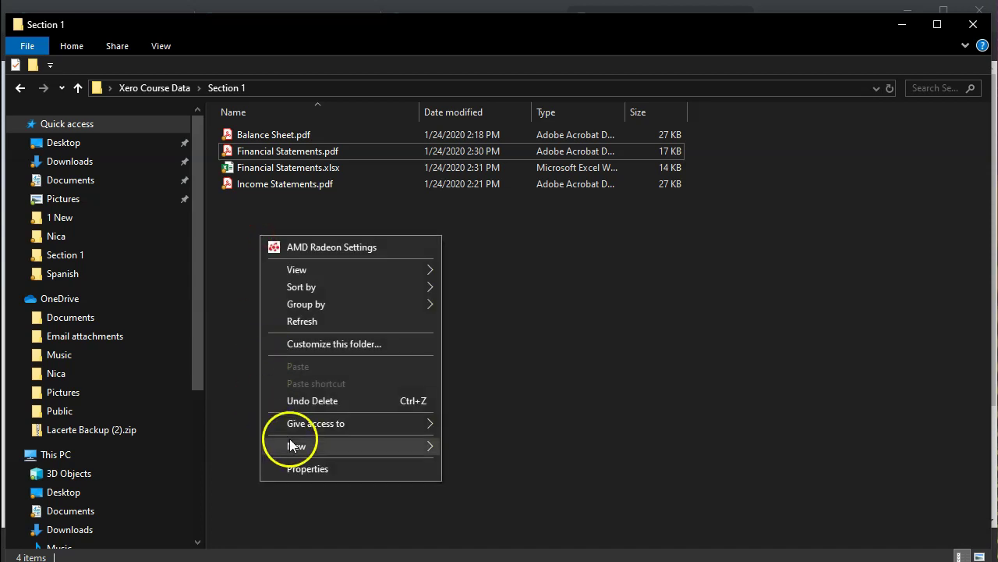
{"action": "mouse_move", "coordinate": [423, 444]}
{"action": "left_click", "coordinate": [472, 450]}
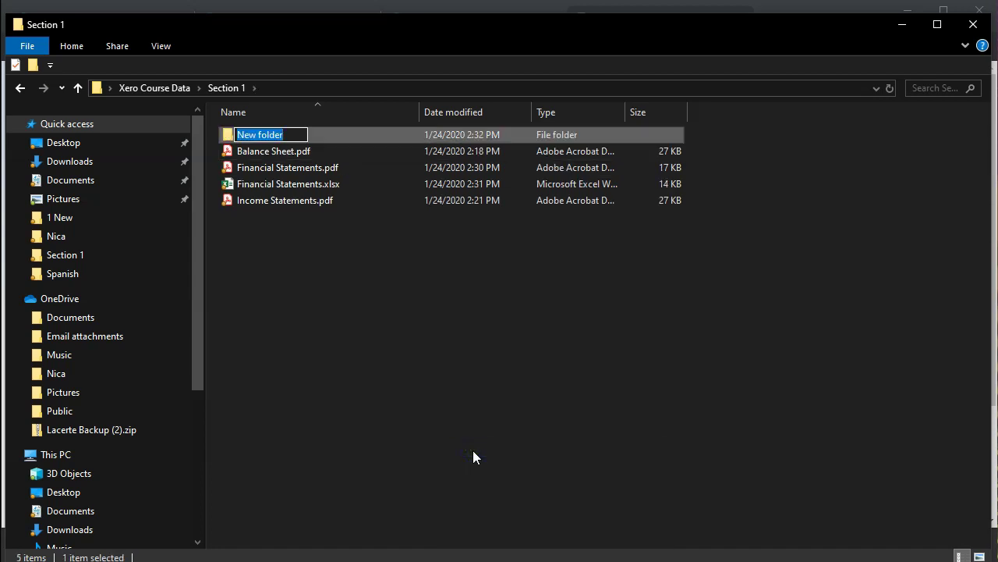
{"action": "type", "text": "ina"}
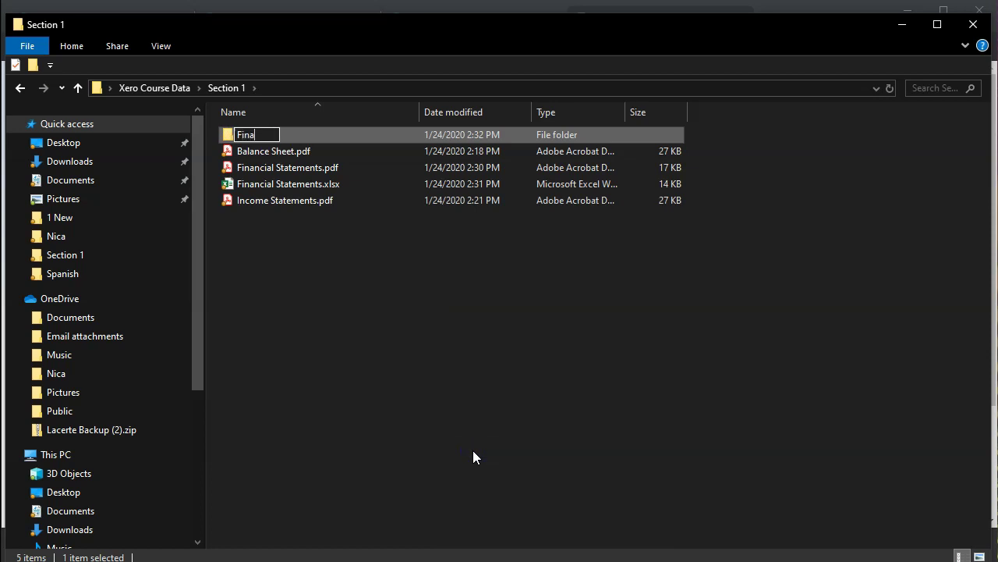
{"action": "type", "text": "ncial Statements"}
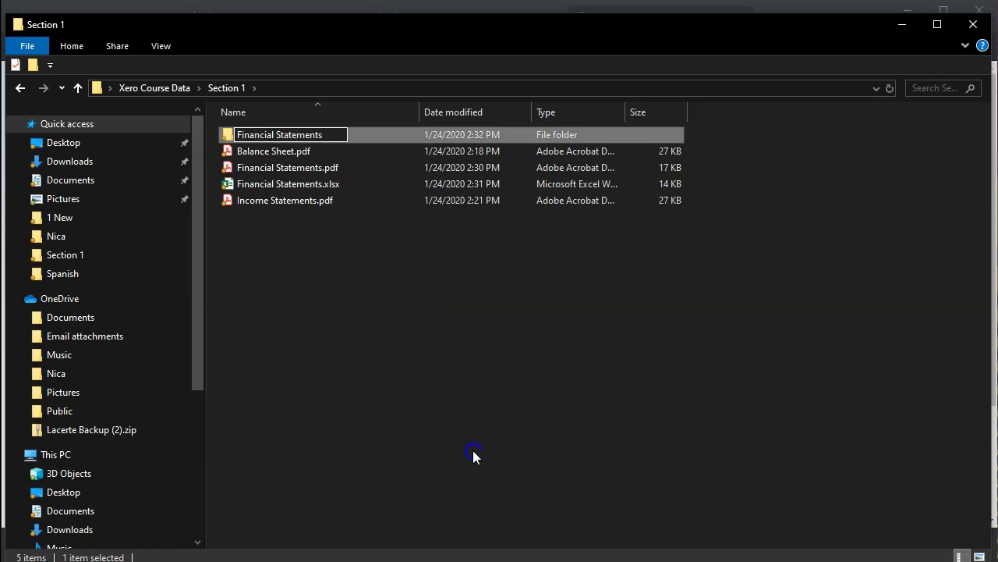
{"action": "left_click", "coordinate": [283, 220]}
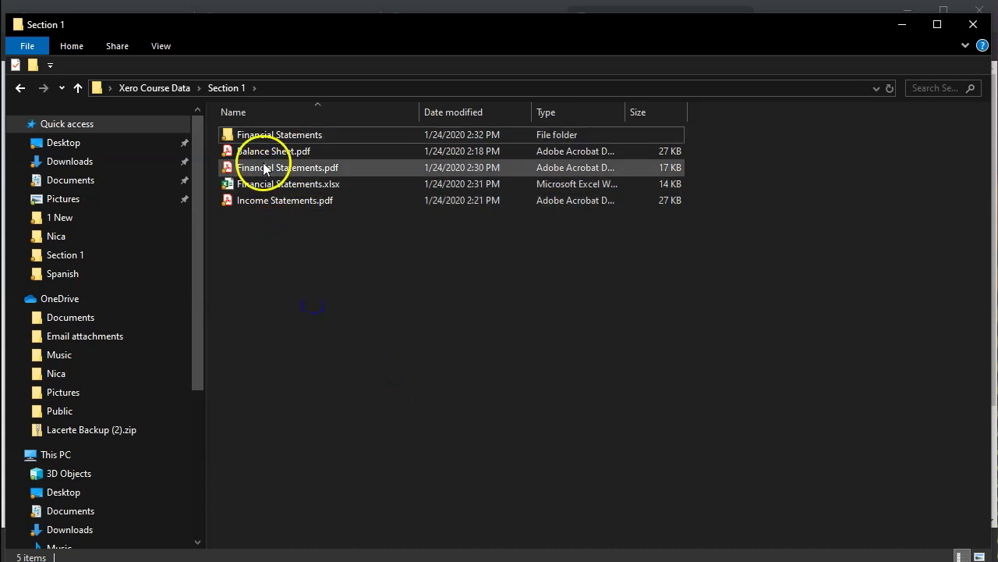
{"action": "left_click_drag", "start_coordinate": [262, 151], "coordinate": [261, 138]}
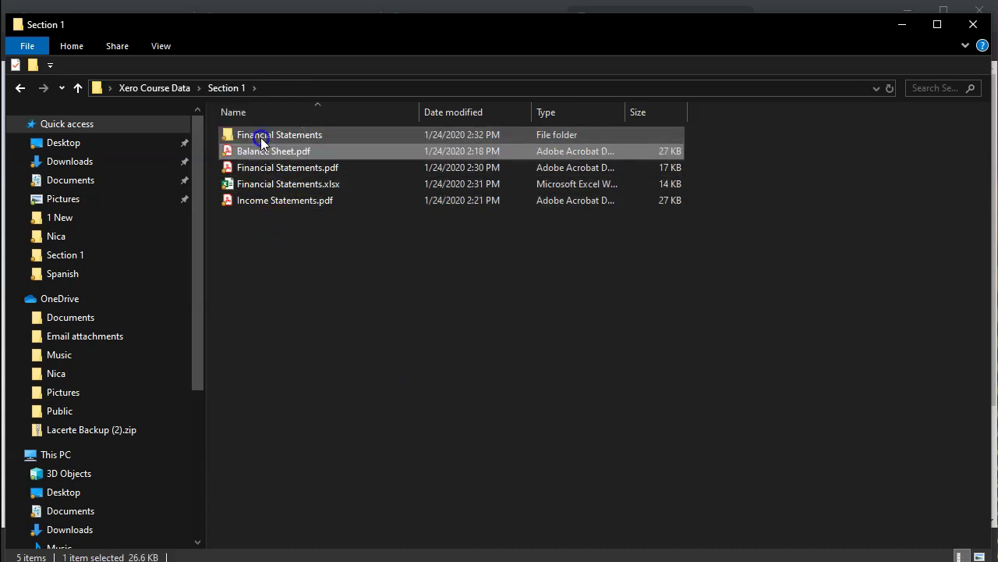
{"action": "left_click_drag", "start_coordinate": [252, 189], "coordinate": [247, 136]}
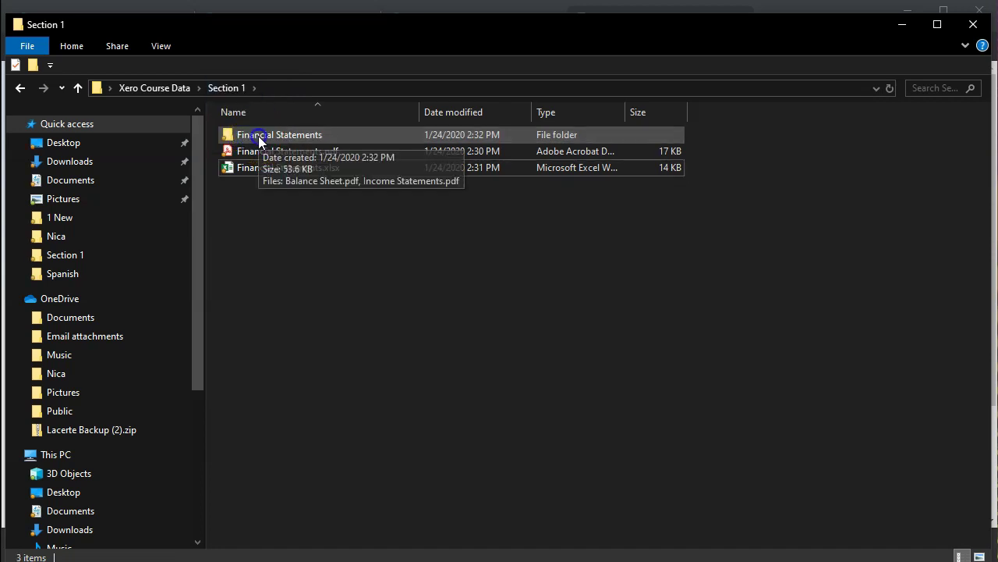
Step: Compress the Financial Statements folder into a zipped folder within Section 1
{"action": "left_click", "coordinate": [258, 135]}
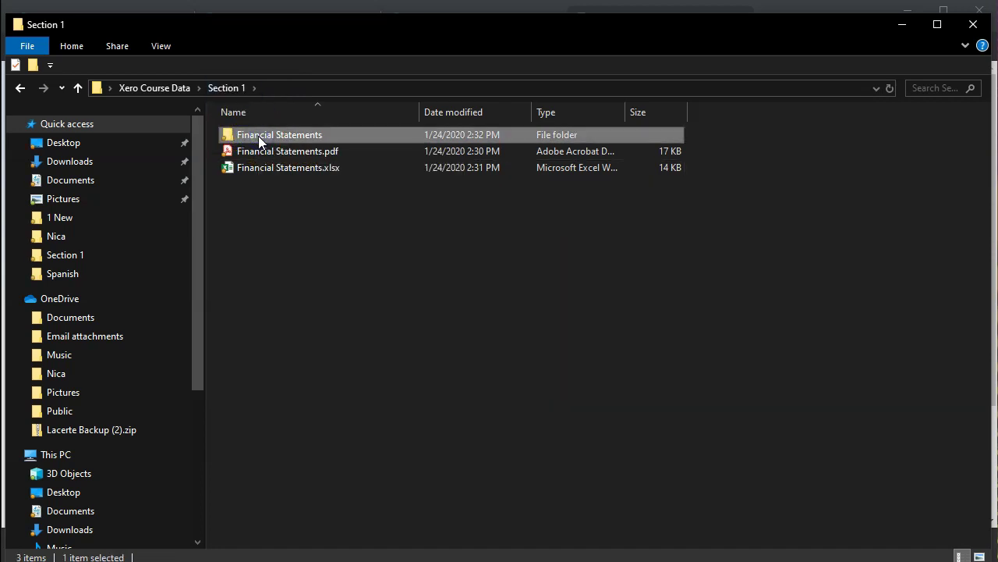
{"action": "right_click", "coordinate": [258, 135]}
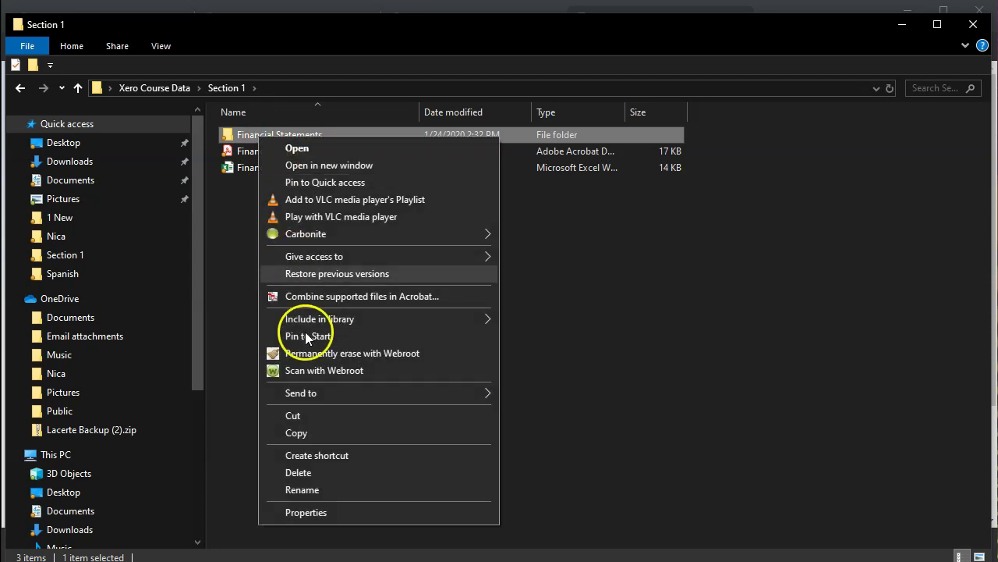
{"action": "mouse_move", "coordinate": [446, 393]}
{"action": "left_click", "coordinate": [521, 412]}
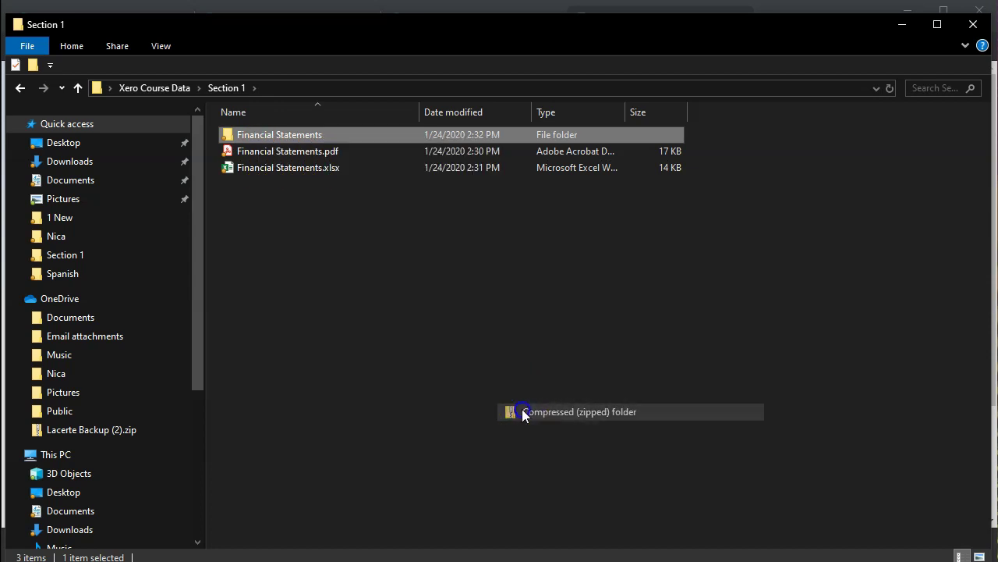
{"action": "left_click", "coordinate": [282, 312]}
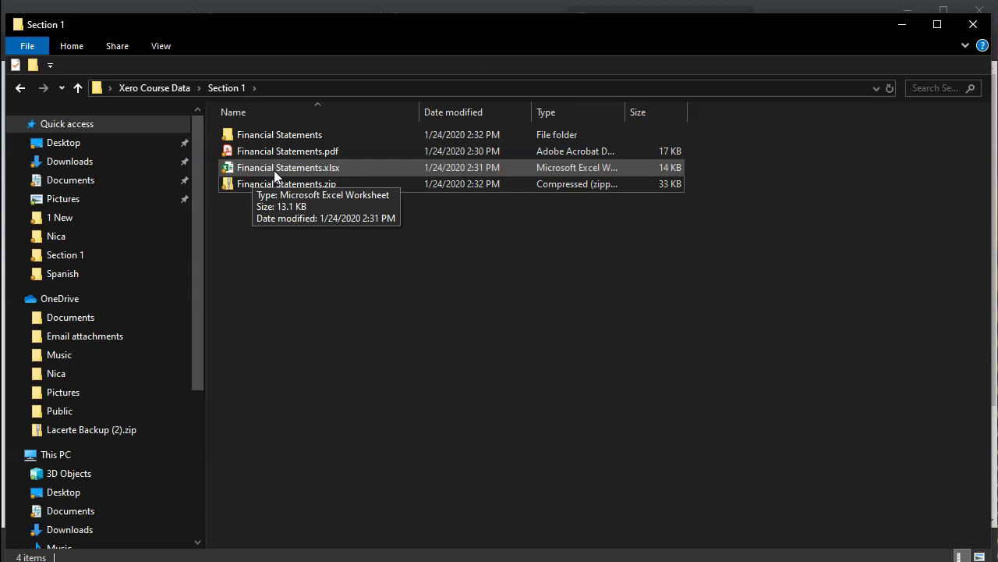
Step: Open Financial Statements.pdf in Acrobat Reader, review the Balance Sheet and Income Statement pages, and close it
{"action": "double_click", "coordinate": [264, 150]}
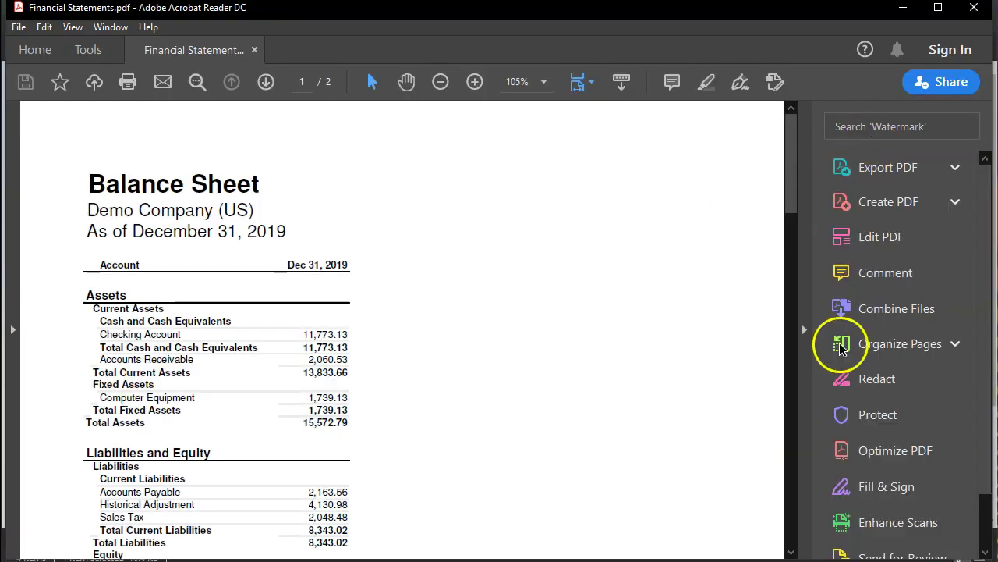
{"action": "left_click", "coordinate": [807, 330]}
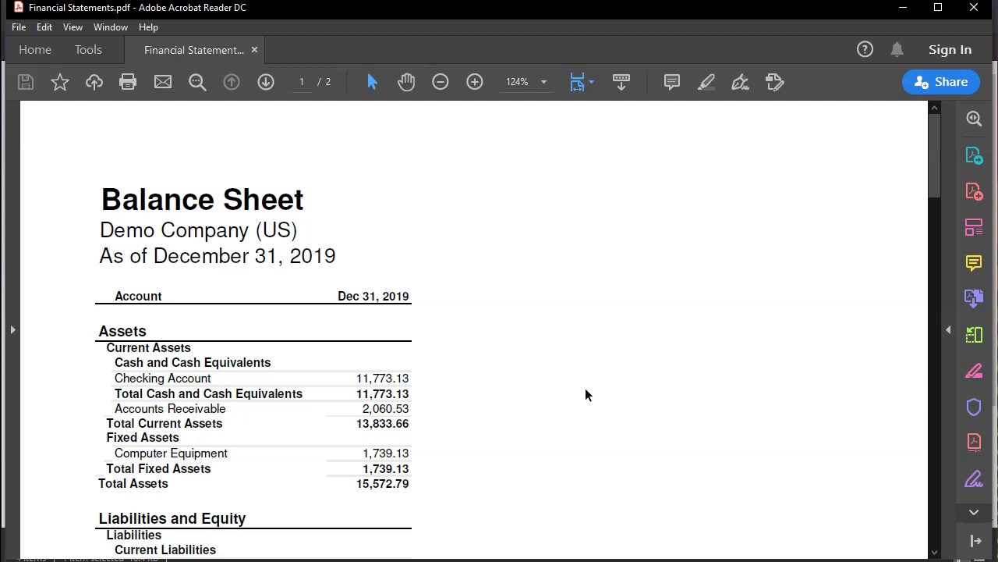
{"action": "scroll", "coordinate": [586, 388], "scroll_direction": "down", "scroll_amount": 10}
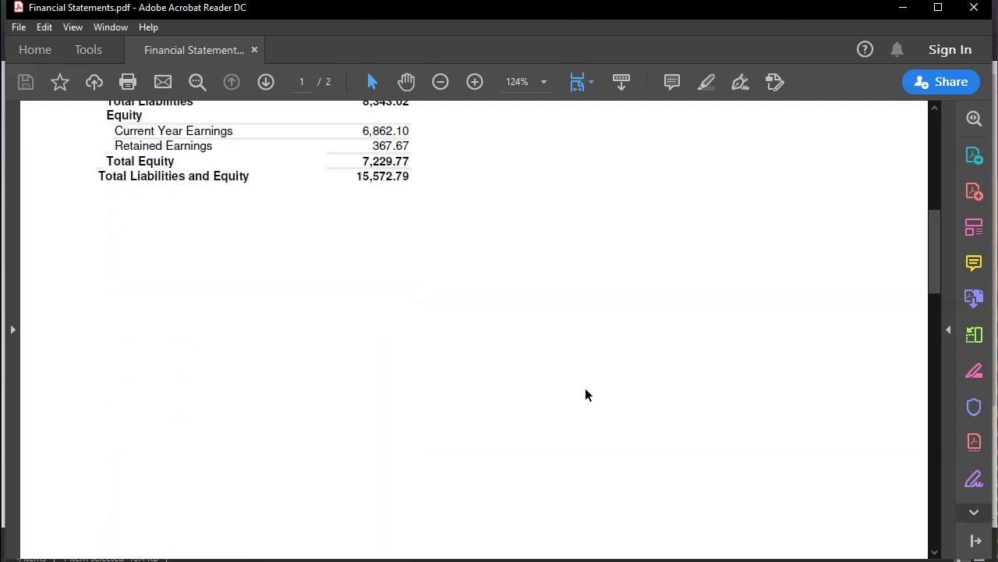
{"action": "scroll", "coordinate": [585, 388], "scroll_direction": "down", "scroll_amount": 10}
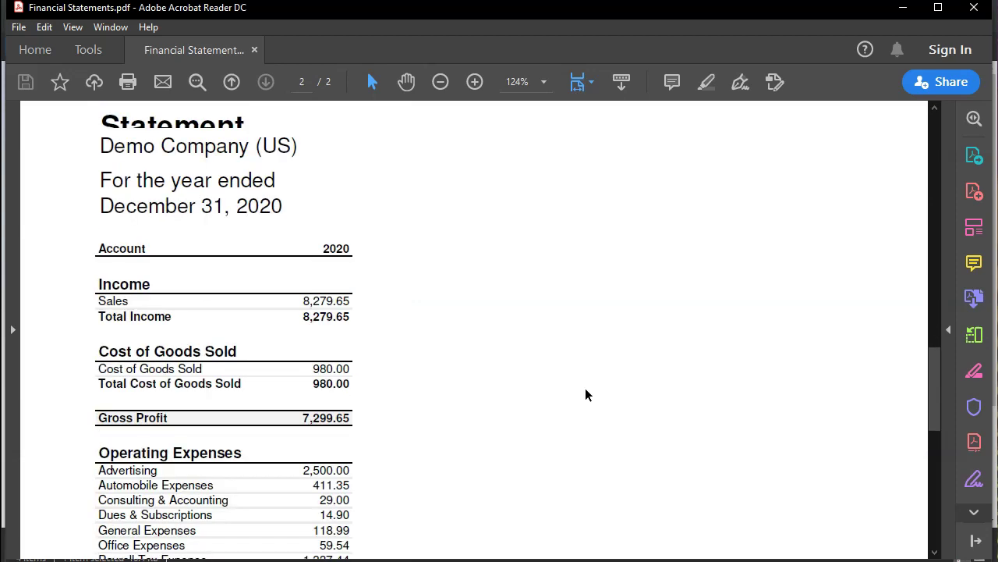
{"action": "scroll", "coordinate": [585, 387], "scroll_direction": "down", "scroll_amount": 1}
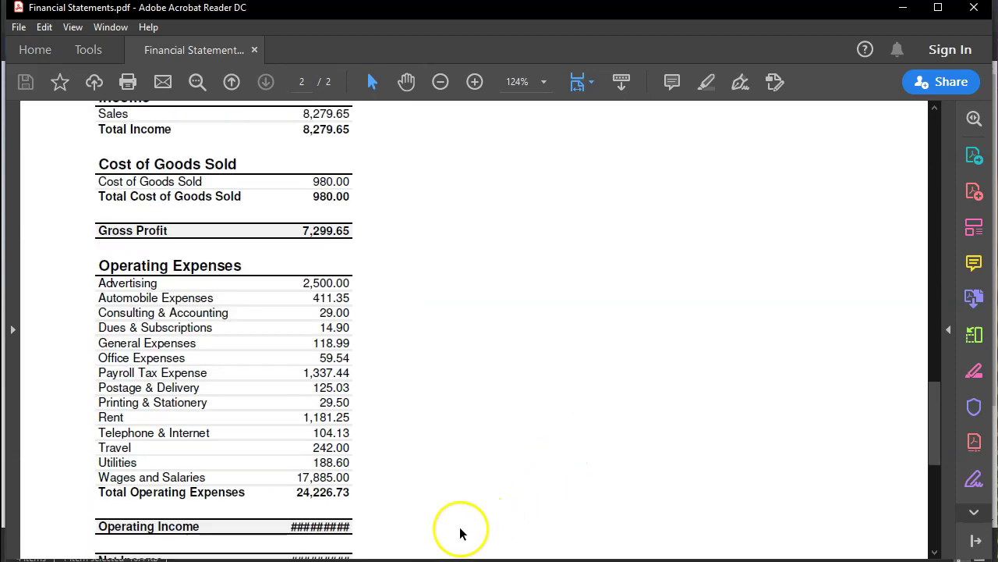
{"action": "scroll", "coordinate": [359, 528], "scroll_direction": "up", "scroll_amount": 8}
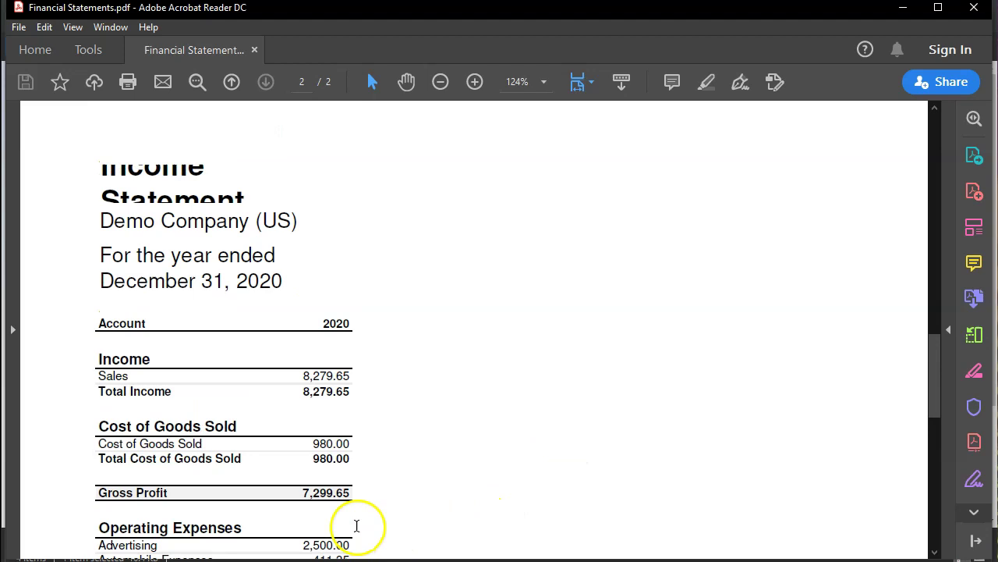
{"action": "scroll", "coordinate": [323, 413], "scroll_direction": "up", "scroll_amount": 10}
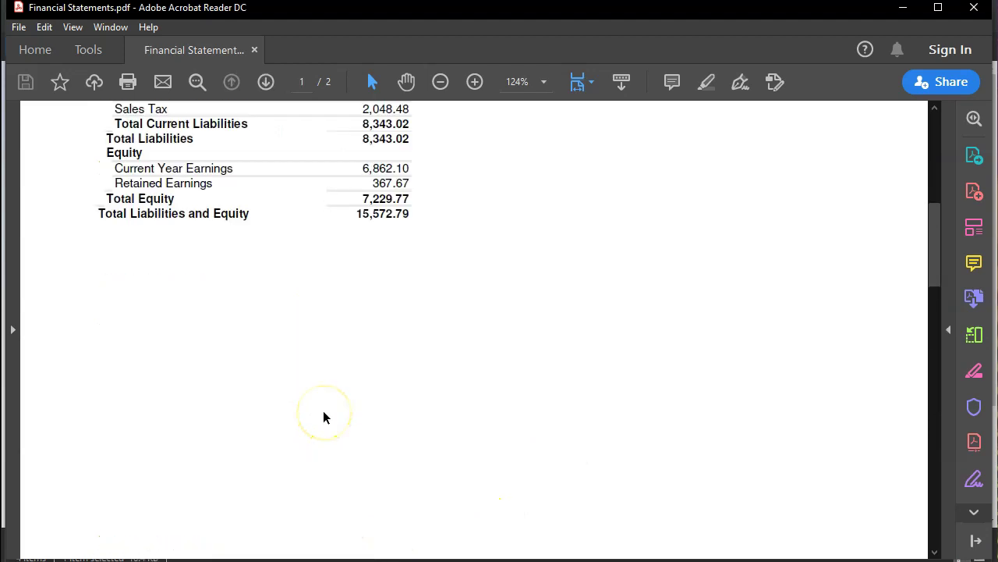
{"action": "scroll", "coordinate": [323, 418], "scroll_direction": "up", "scroll_amount": 5}
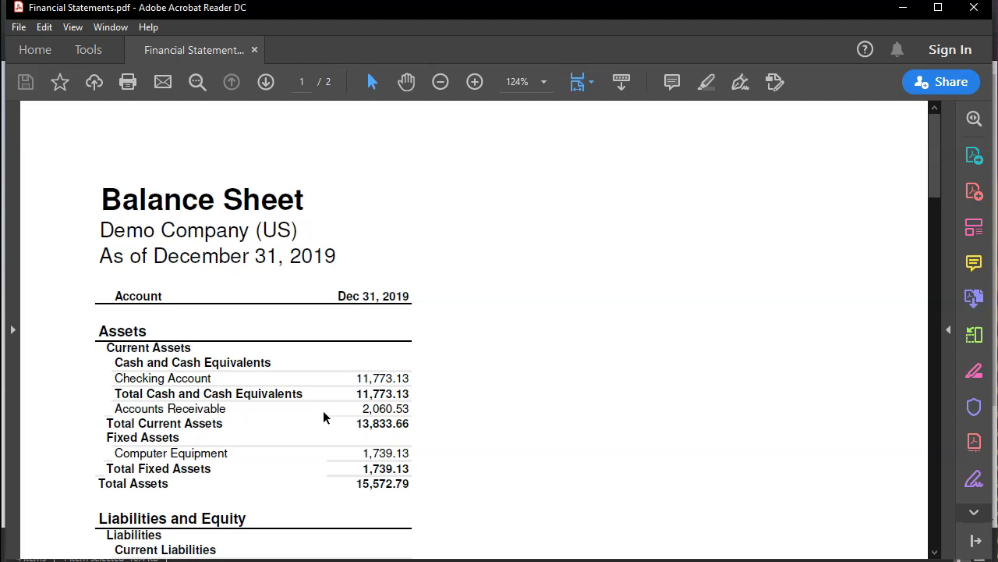
{"action": "left_click", "coordinate": [972, 9]}
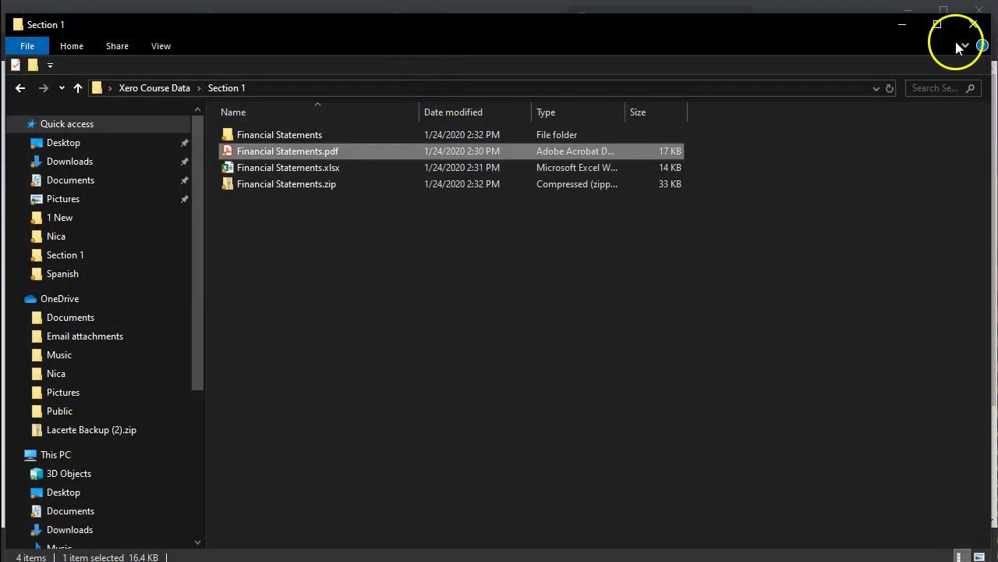
Step: Move the Section 1 folder window aside and return to the CutePDF website in the browser
{"action": "left_click_drag", "start_coordinate": [554, 40], "coordinate": [997, 38]}
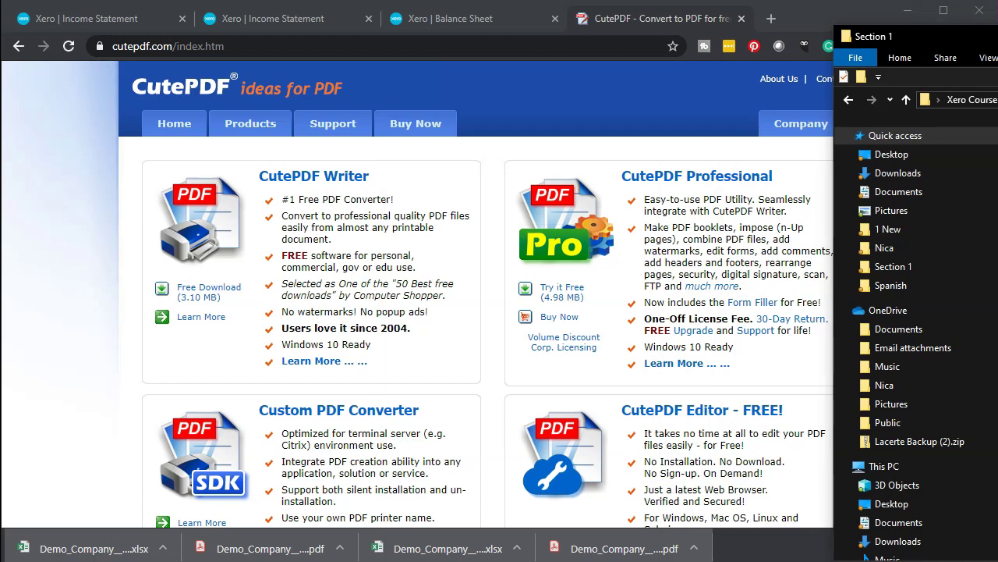
{"action": "left_click", "coordinate": [780, 180]}
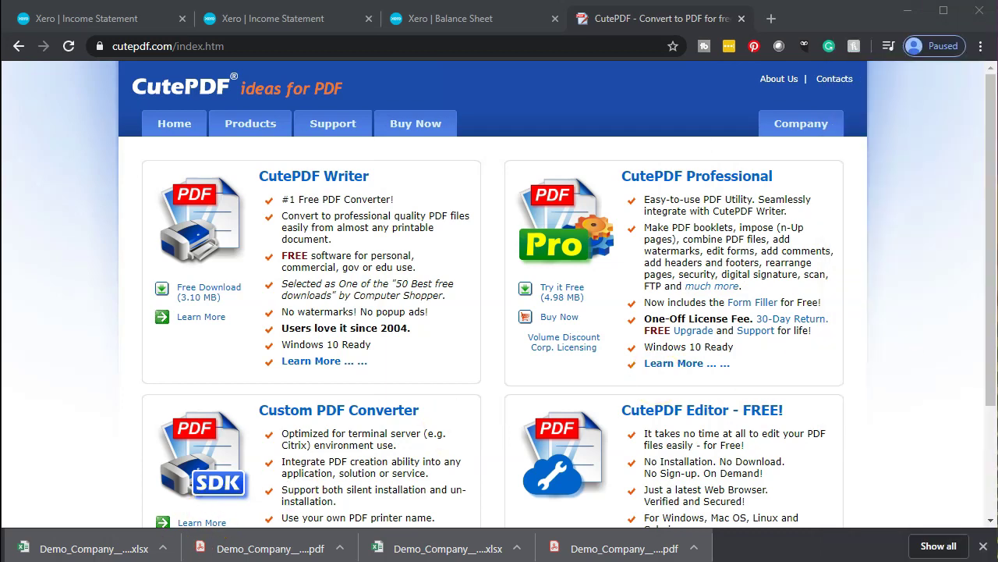